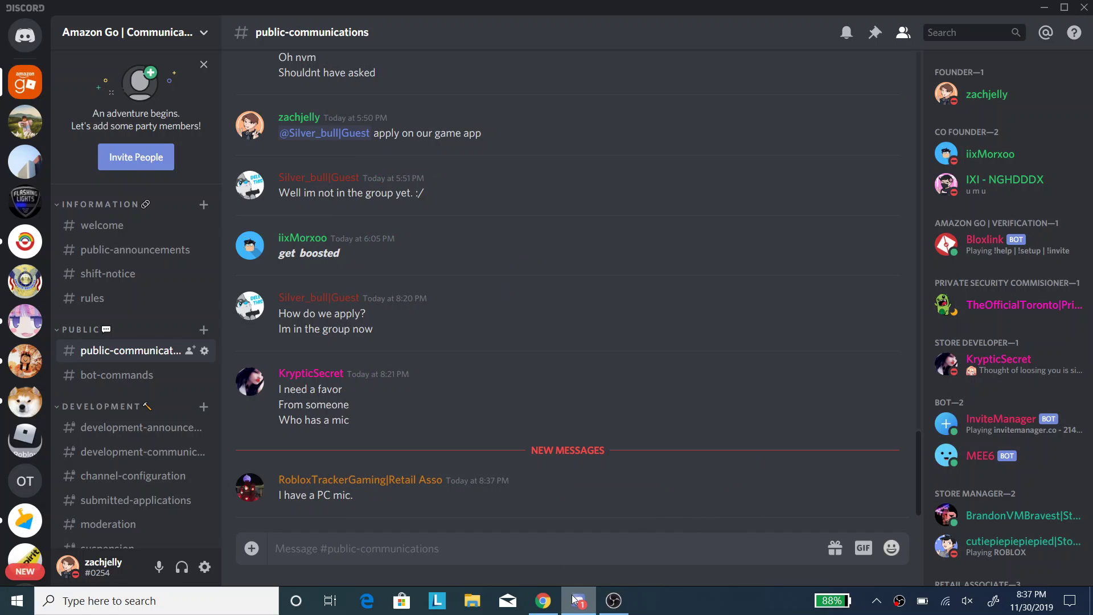
pyautogui.click(575, 600)
# Step: Put the Discord server chat away so the AppDesign - NGHD Designers game page shows in the browser
pyautogui.scroll(-6, 606, 393)
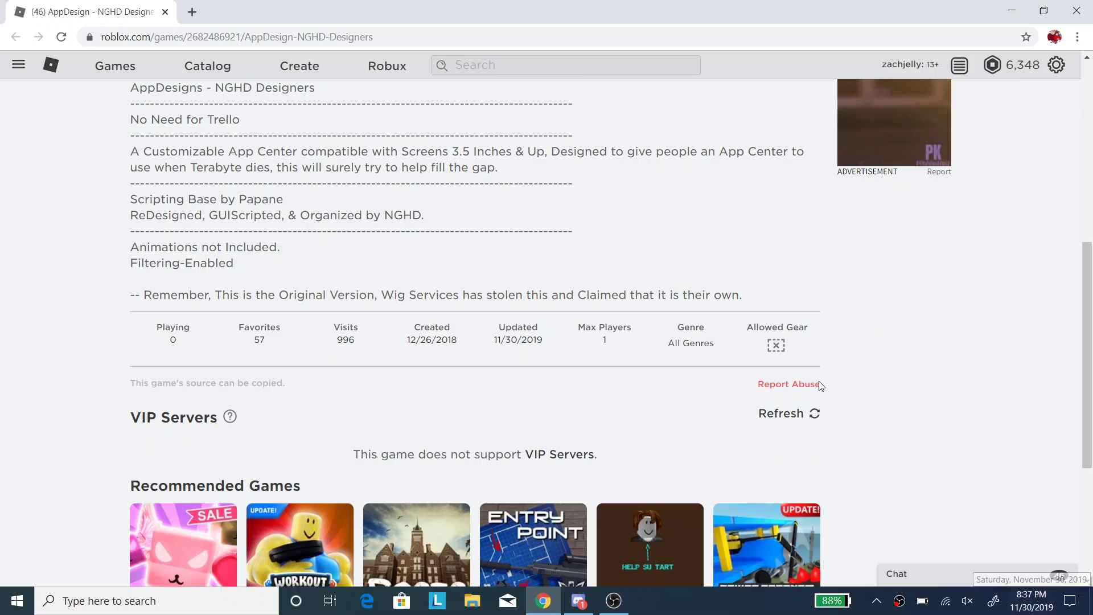
# Step: Check the date in the calendar agenda and scroll through the game's About page
pyautogui.scroll(8, 632, 324)
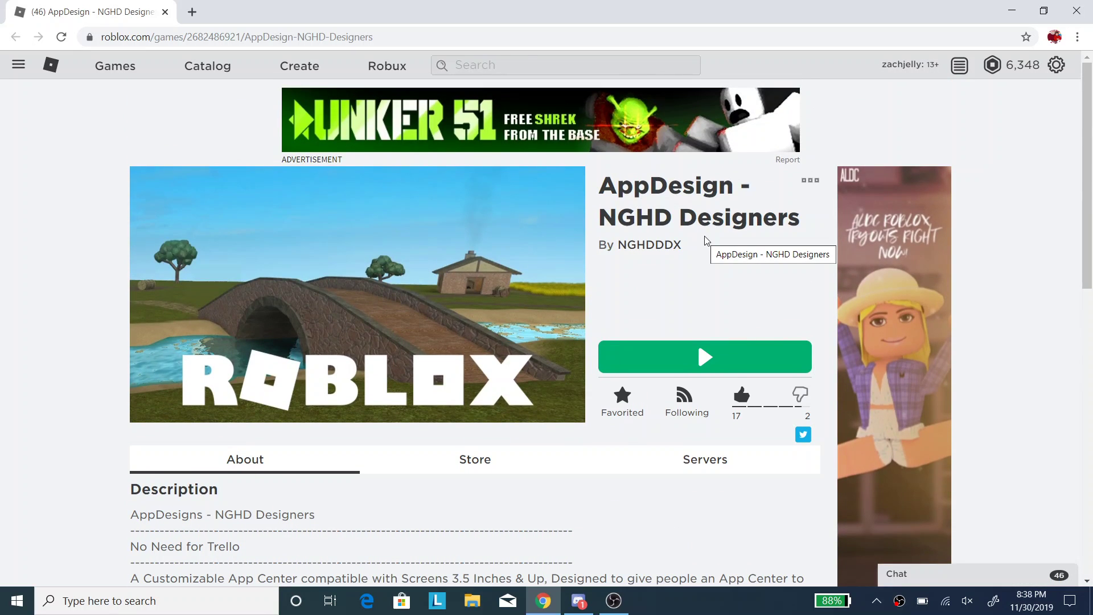
pyautogui.click(1032, 602)
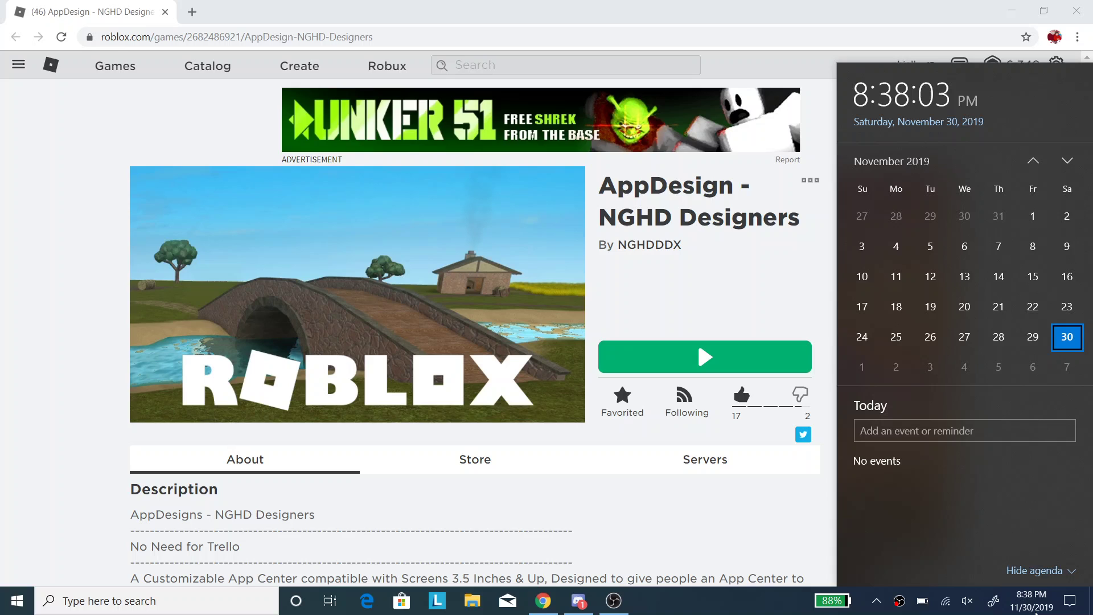
pyautogui.scroll(-1, 1034, 612)
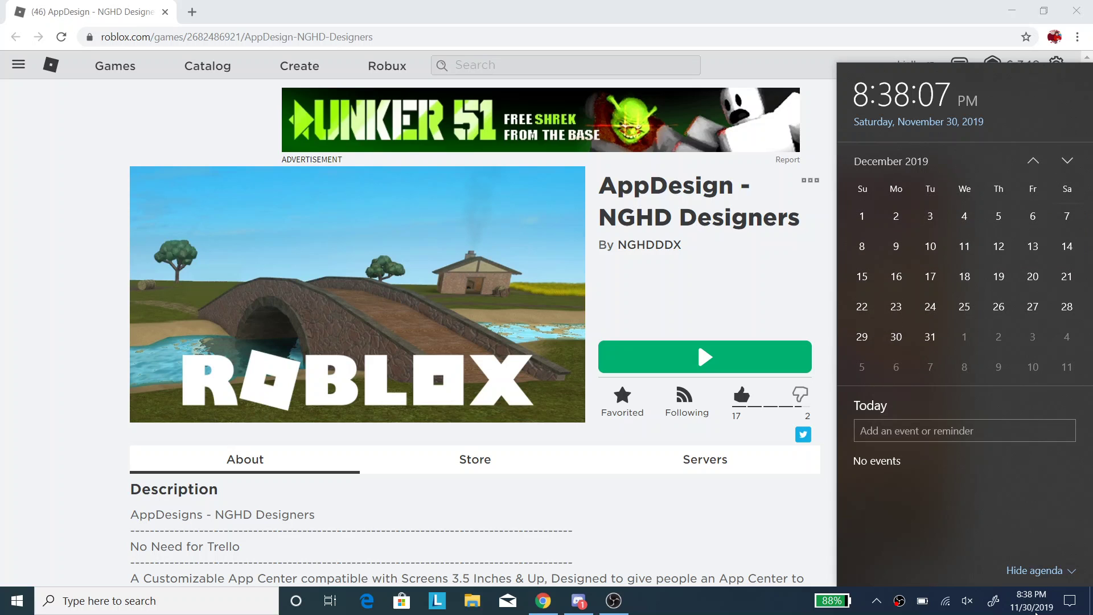
pyautogui.click(1035, 612)
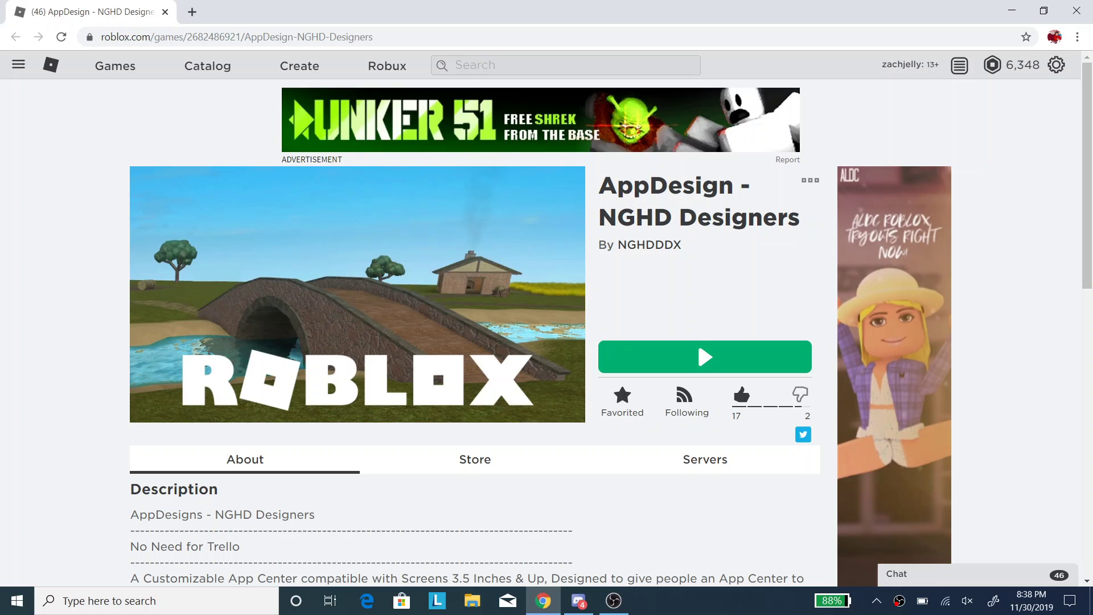
pyautogui.scroll(-2, 697, 341)
pyautogui.scroll(2, 697, 340)
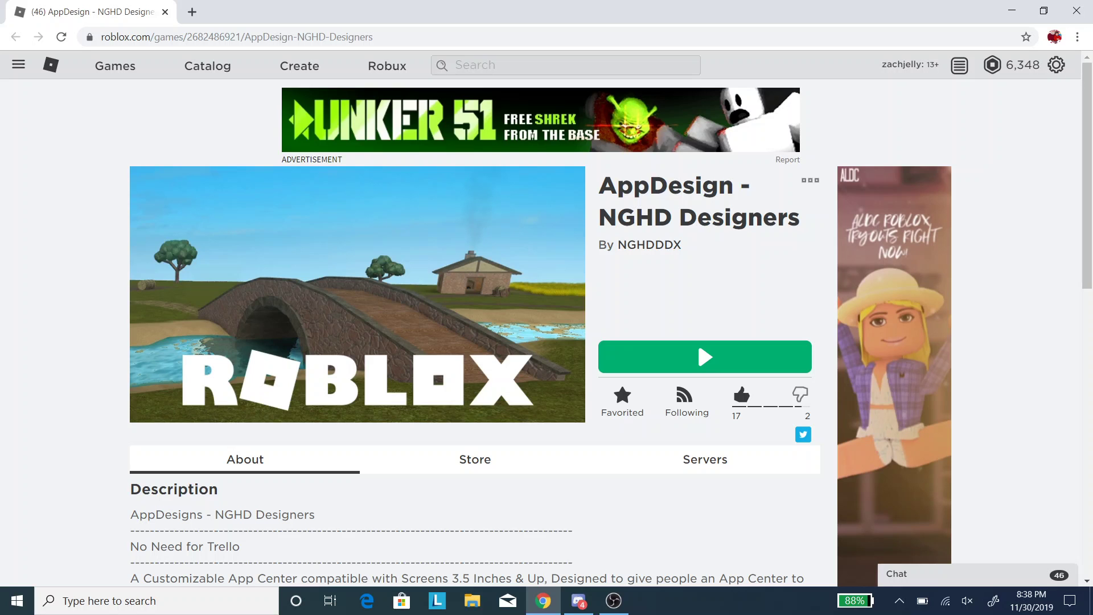
pyautogui.scroll(-8, 698, 342)
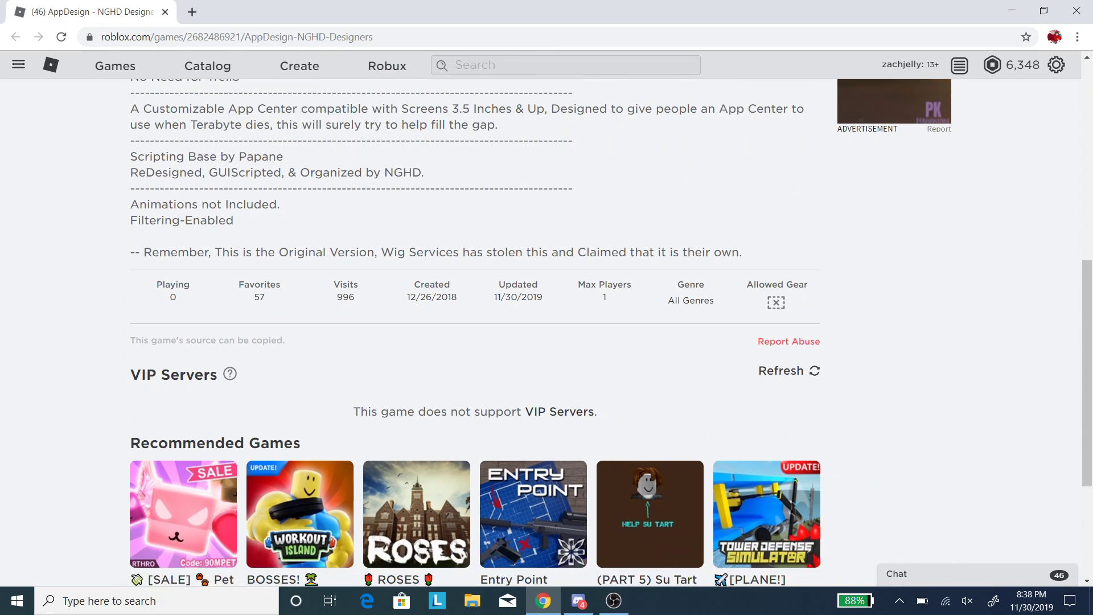
pyautogui.scroll(7, 696, 210)
pyautogui.scroll(-4, 698, 321)
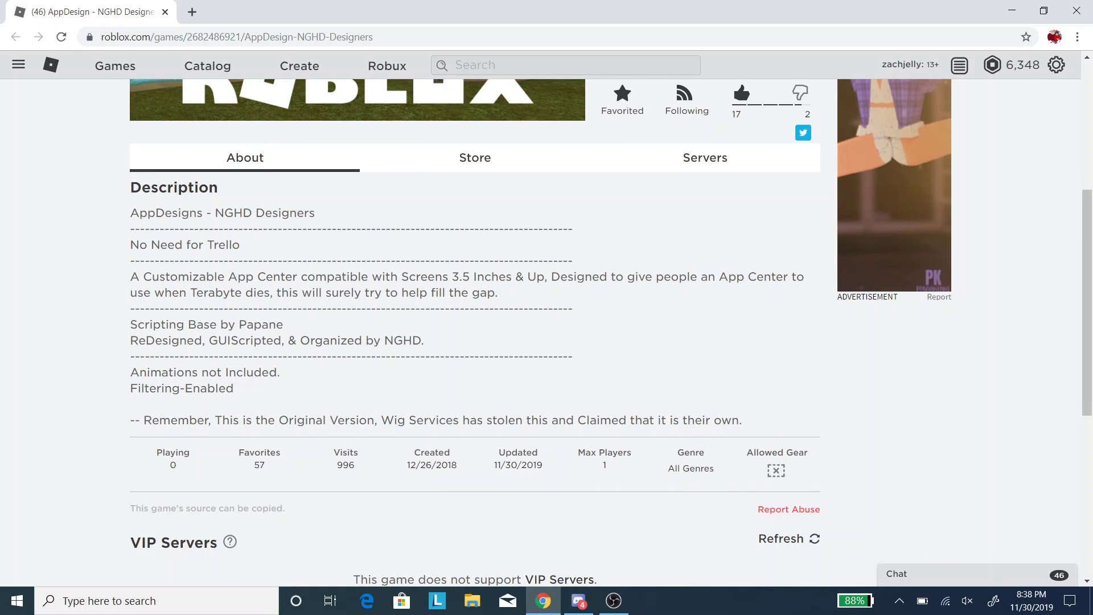
pyautogui.scroll(5, 698, 342)
pyautogui.scroll(-1, 697, 322)
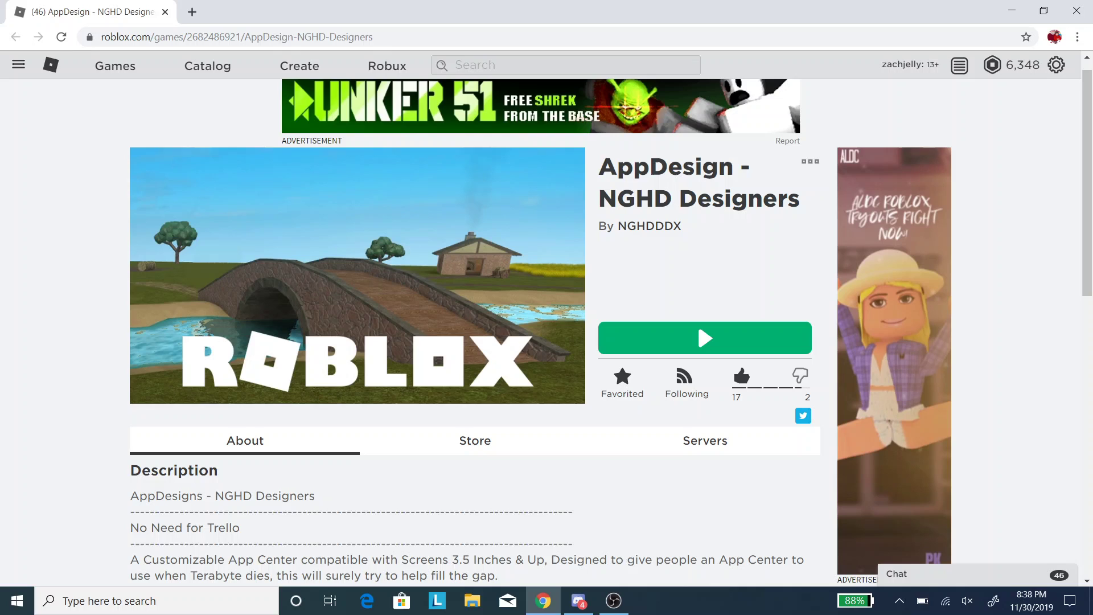
# Step: View the game's Store items, then return to the About description
pyautogui.click(236, 36)
pyautogui.click(475, 440)
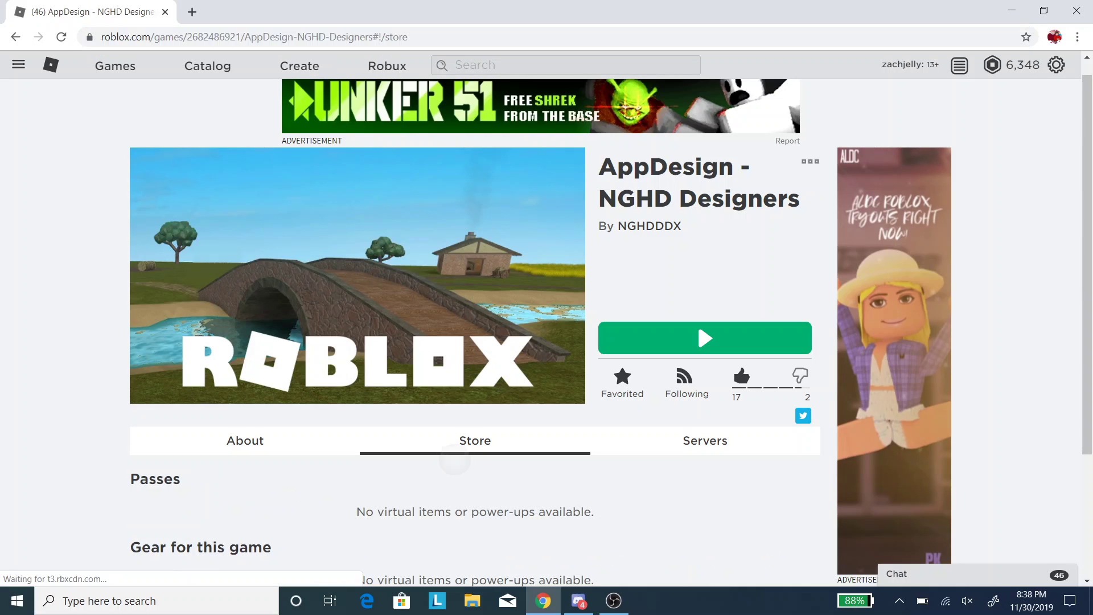
pyautogui.click(245, 440)
pyautogui.scroll(-1, 475, 341)
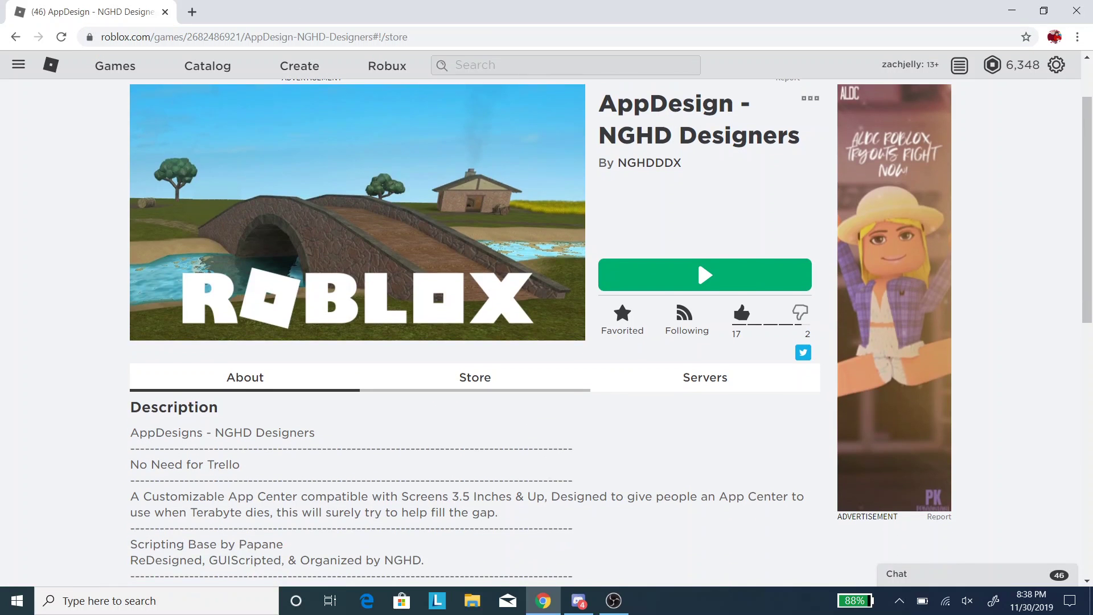
pyautogui.scroll(2, 697, 259)
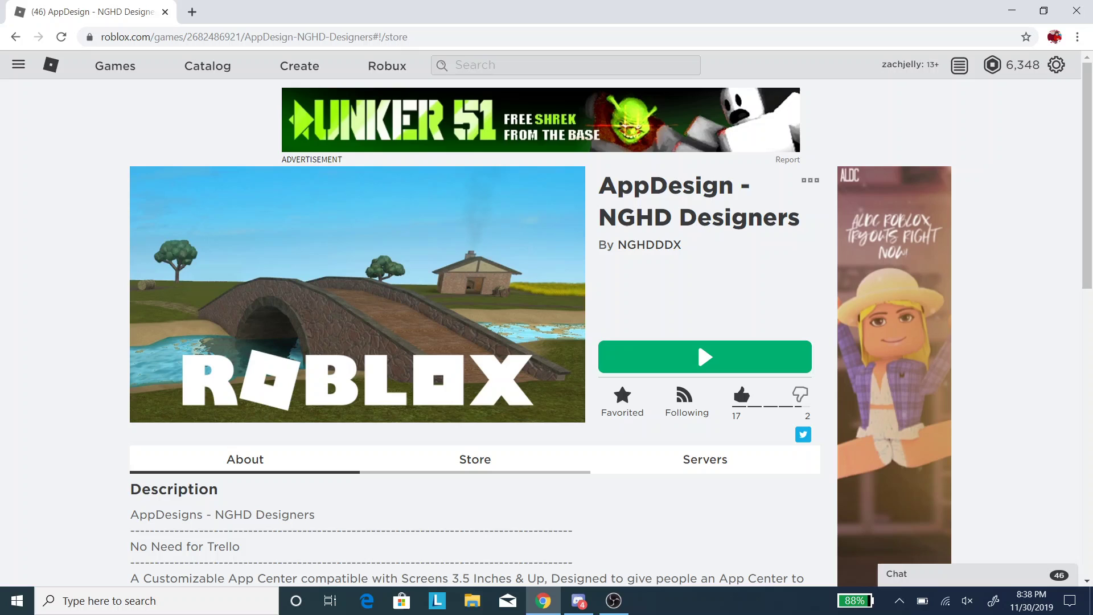
# Step: Check the Servers section, then choose Edit from the ••• menu to launch Roblox Studio
pyautogui.click(705, 459)
pyautogui.click(245, 458)
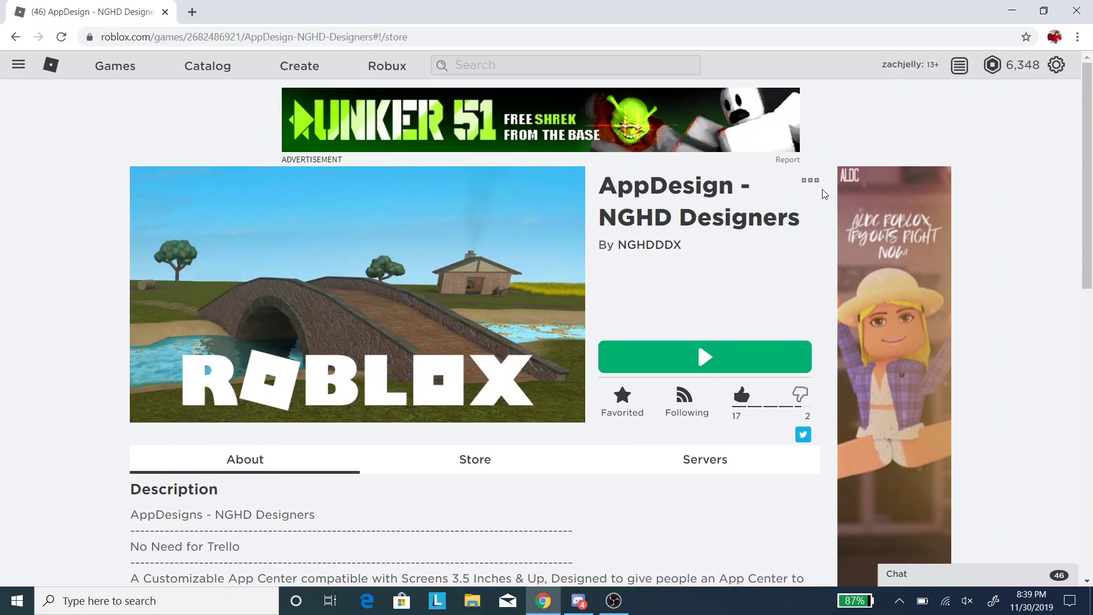
pyautogui.click(813, 181)
pyautogui.click(817, 204)
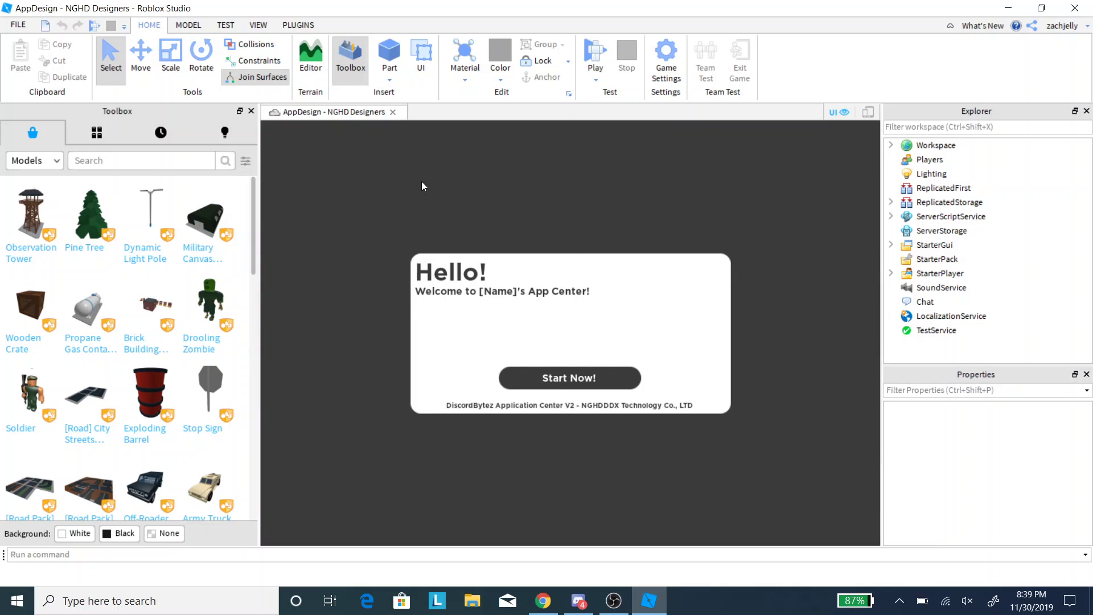
# Step: Expand StarterGui > RequestGUI > S1 in Explorer to reveal Back, InputBox, SendButton and Title
pyautogui.click(891, 245)
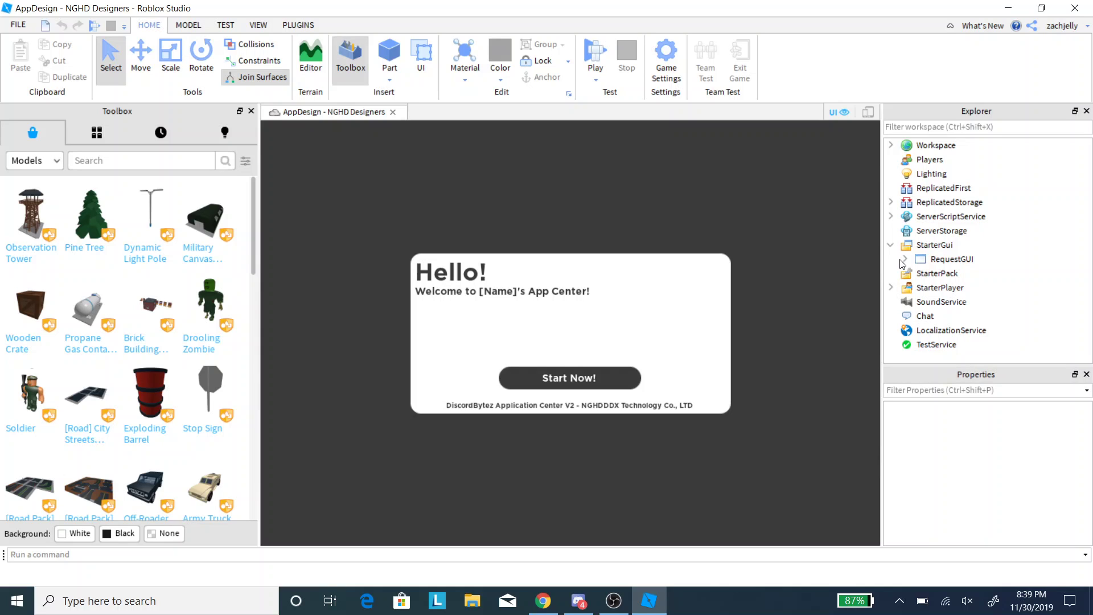
pyautogui.click(903, 260)
pyautogui.scroll(-2, 922, 273)
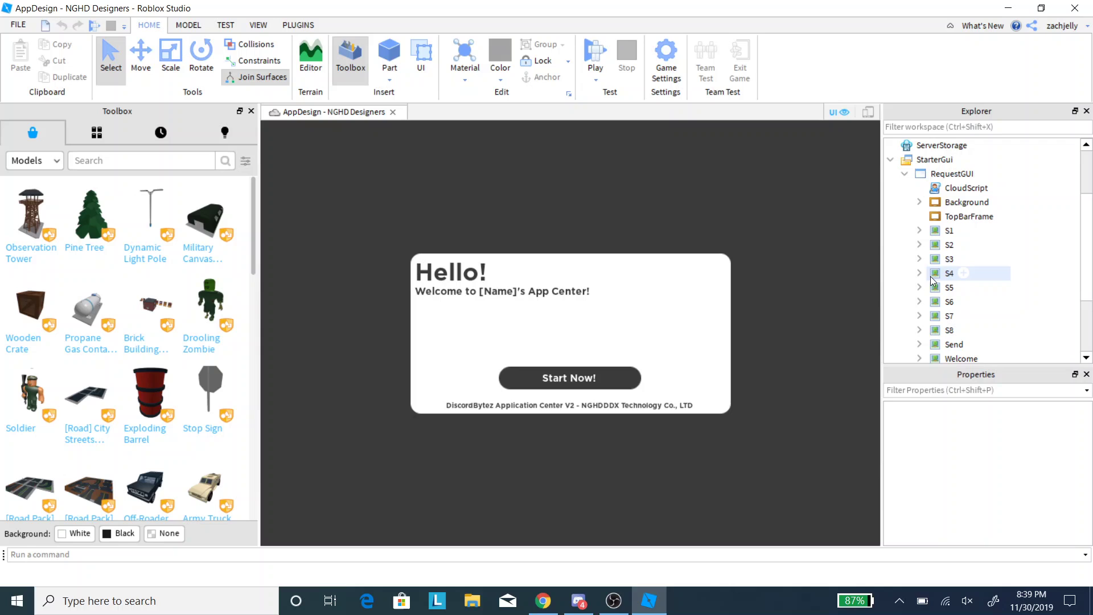
pyautogui.scroll(2, 929, 279)
pyautogui.click(904, 259)
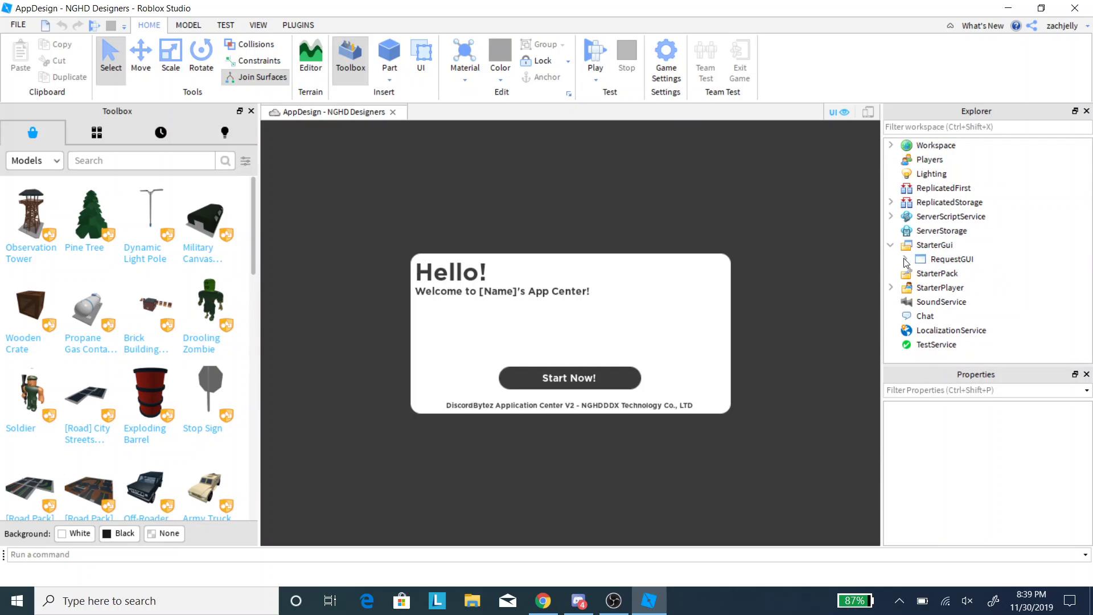
pyautogui.click(905, 260)
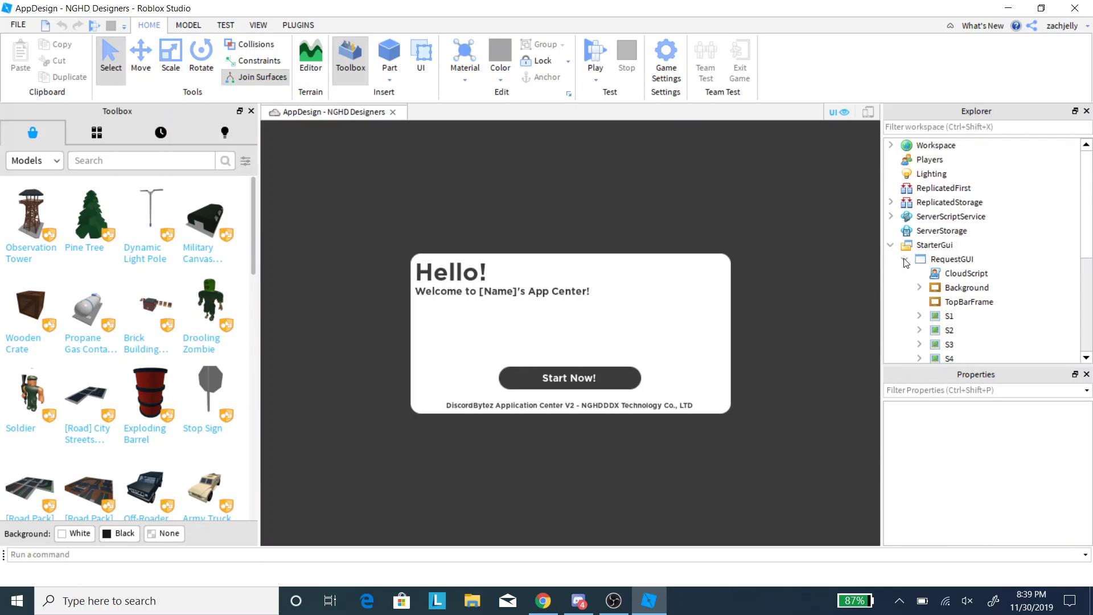
pyautogui.scroll(-1, 925, 273)
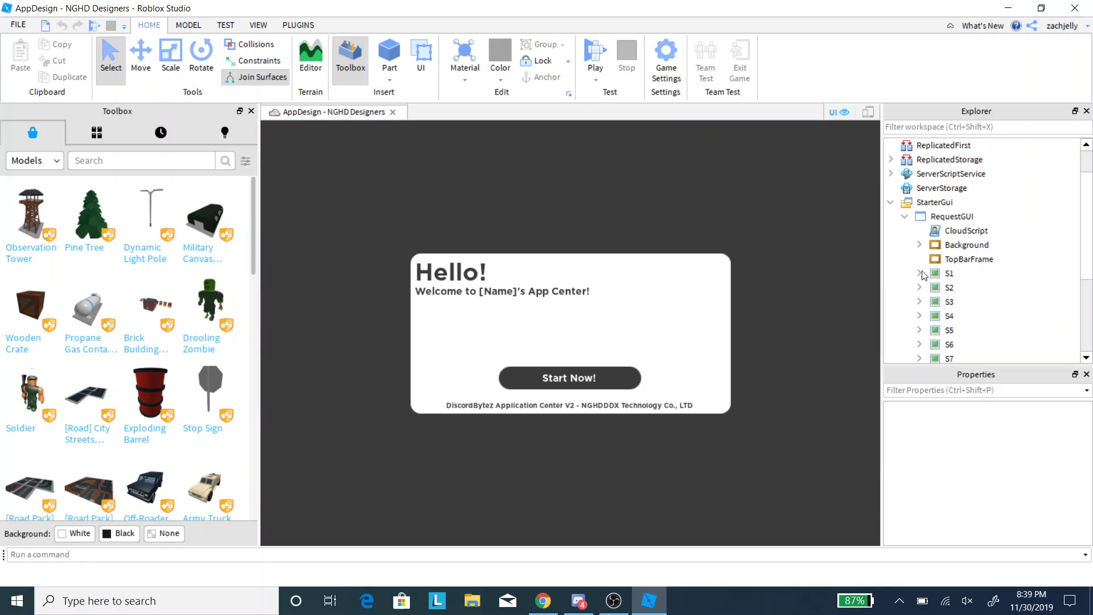
pyautogui.scroll(-2, 939, 277)
pyautogui.scroll(2, 939, 278)
pyautogui.click(919, 274)
pyautogui.scroll(-2, 978, 203)
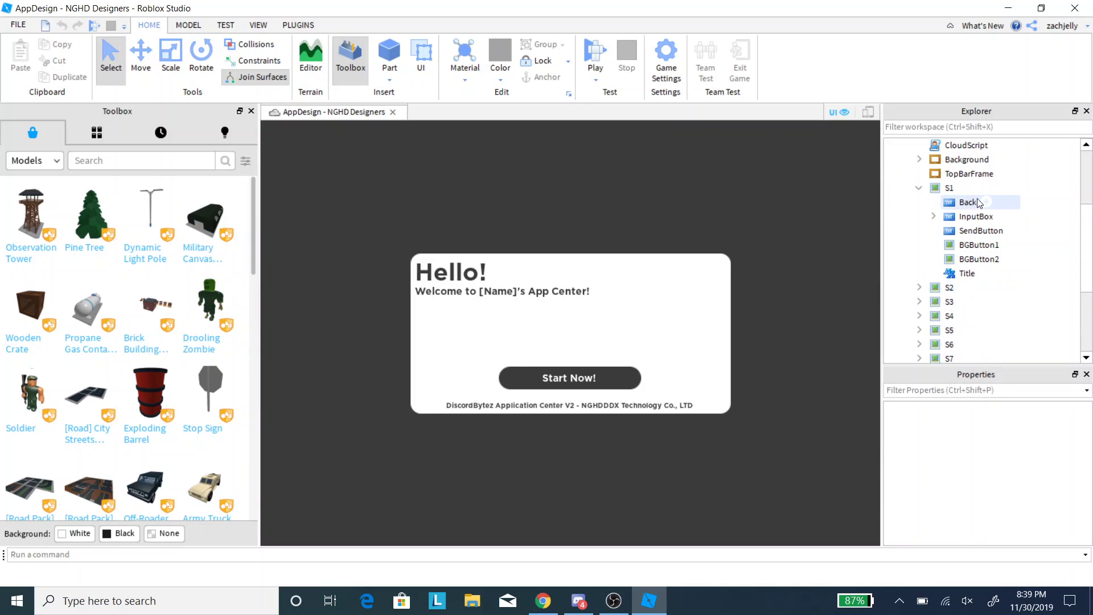
# Step: Inspect the properties of S1's Title label
pyautogui.click(966, 274)
pyautogui.scroll(-5, 1000, 480)
pyautogui.scroll(-4, 998, 476)
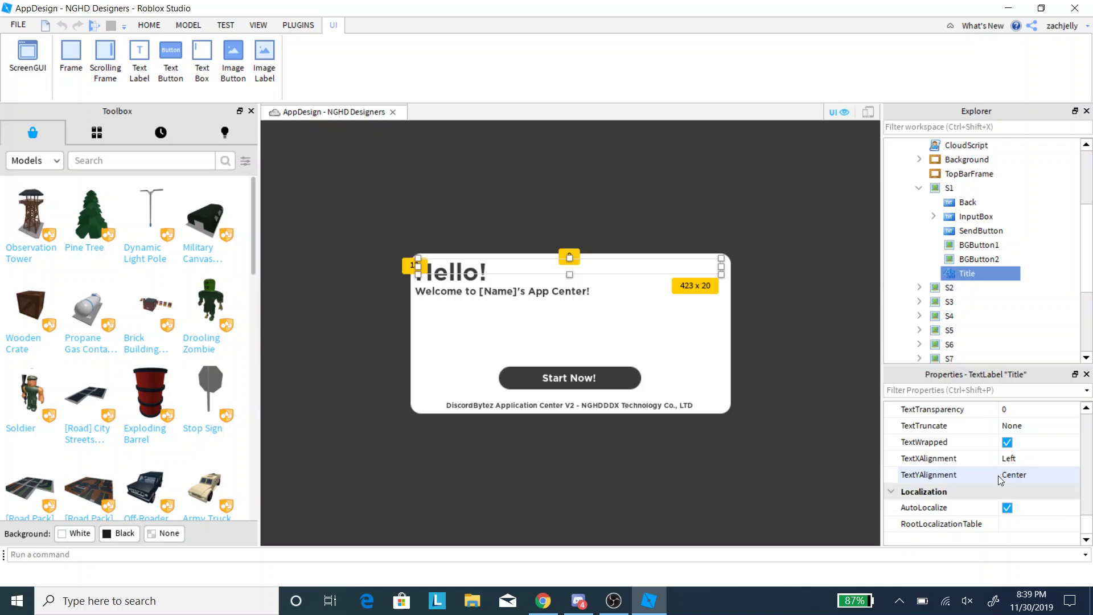
pyautogui.scroll(3, 998, 475)
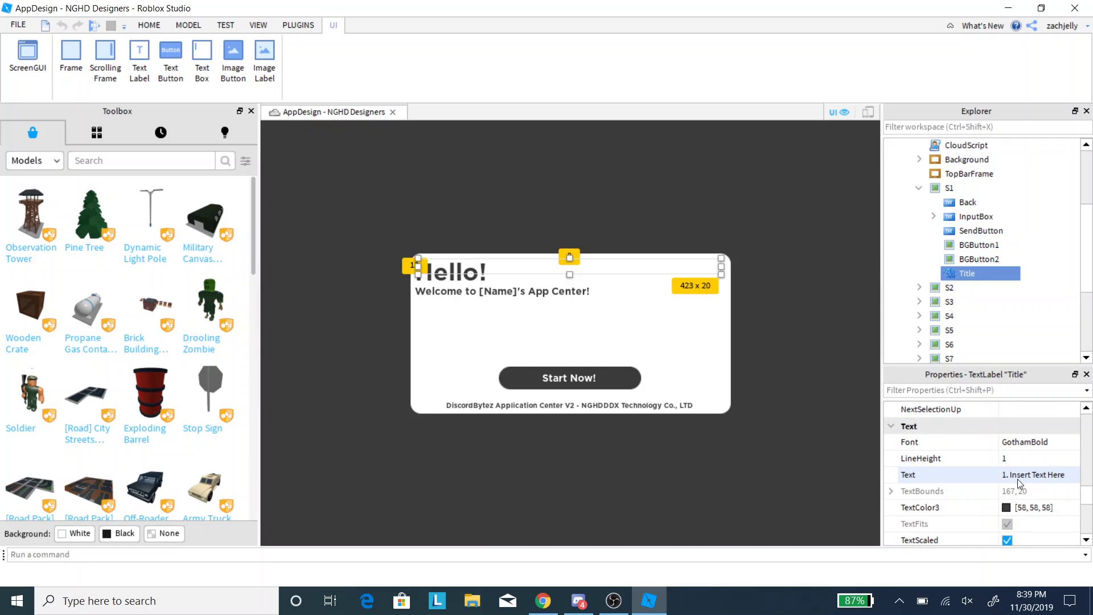
pyautogui.scroll(1, 935, 254)
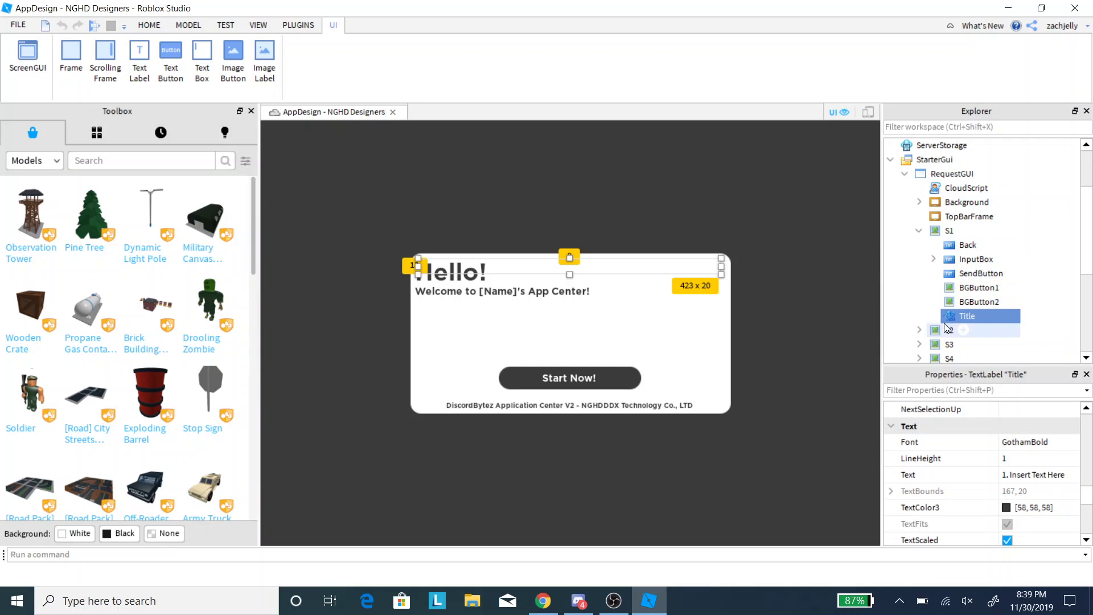
# Step: Collapse S1, select the Background frame and check its BackgroundImage (Optional) child
pyautogui.click(920, 232)
pyautogui.scroll(1, 925, 237)
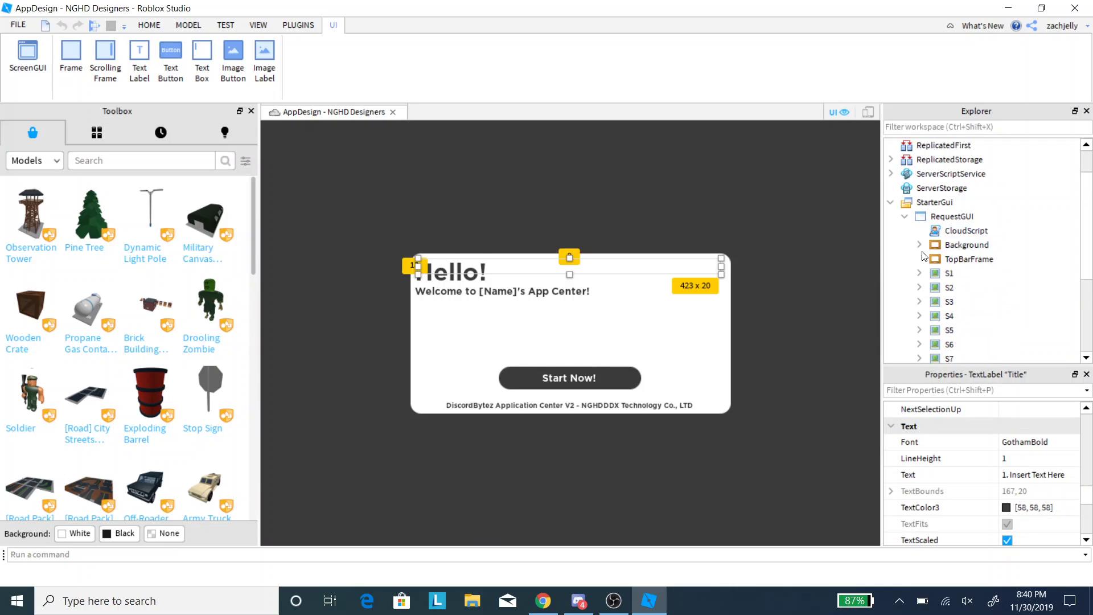
pyautogui.click(926, 245)
pyautogui.click(920, 246)
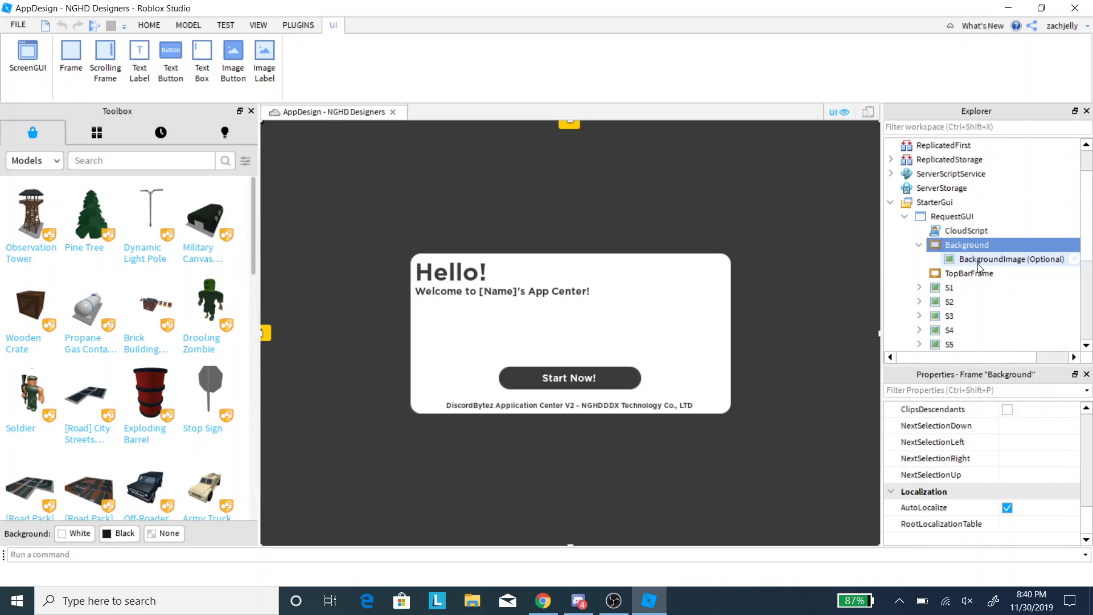
pyautogui.click(978, 263)
pyautogui.click(911, 244)
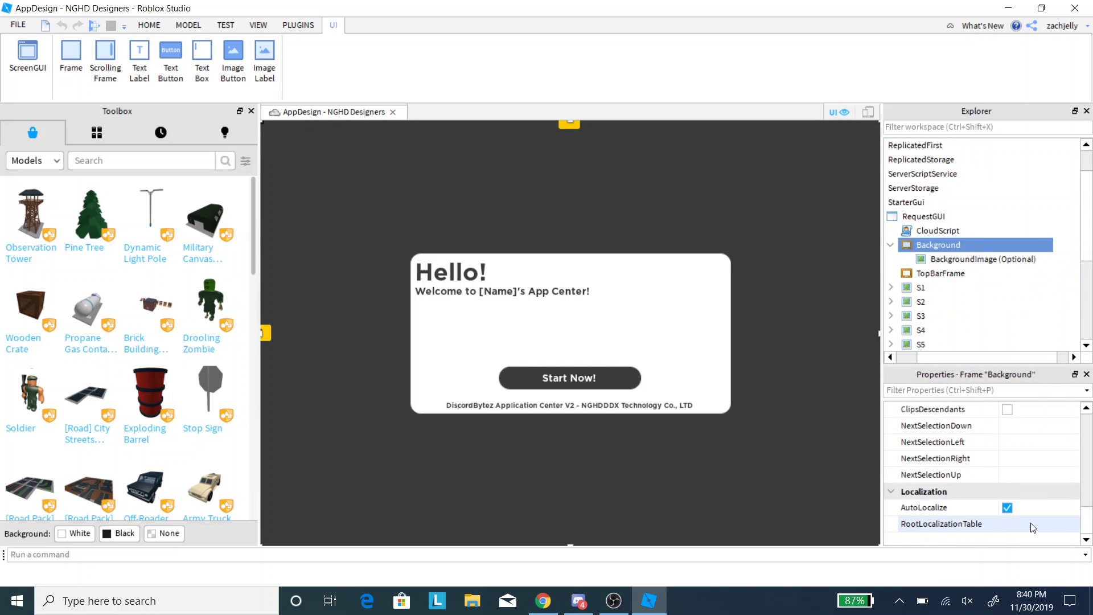
pyautogui.scroll(5, 1010, 501)
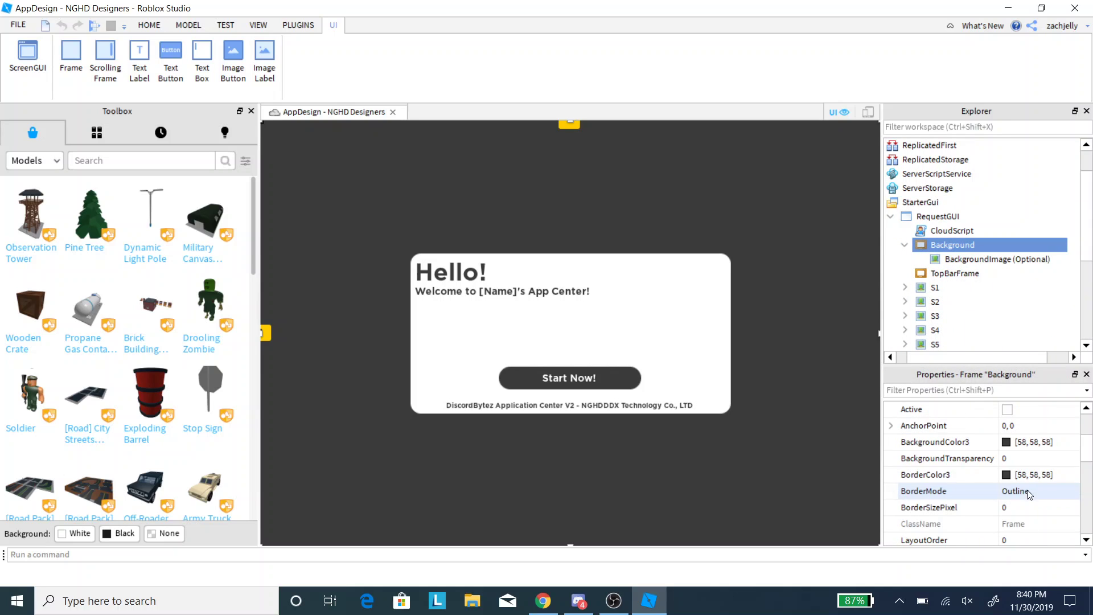
# Step: Set the Background frame's BackgroundColor3 to orange [255, 170, 0] (#ffaa00)
pyautogui.click(1006, 443)
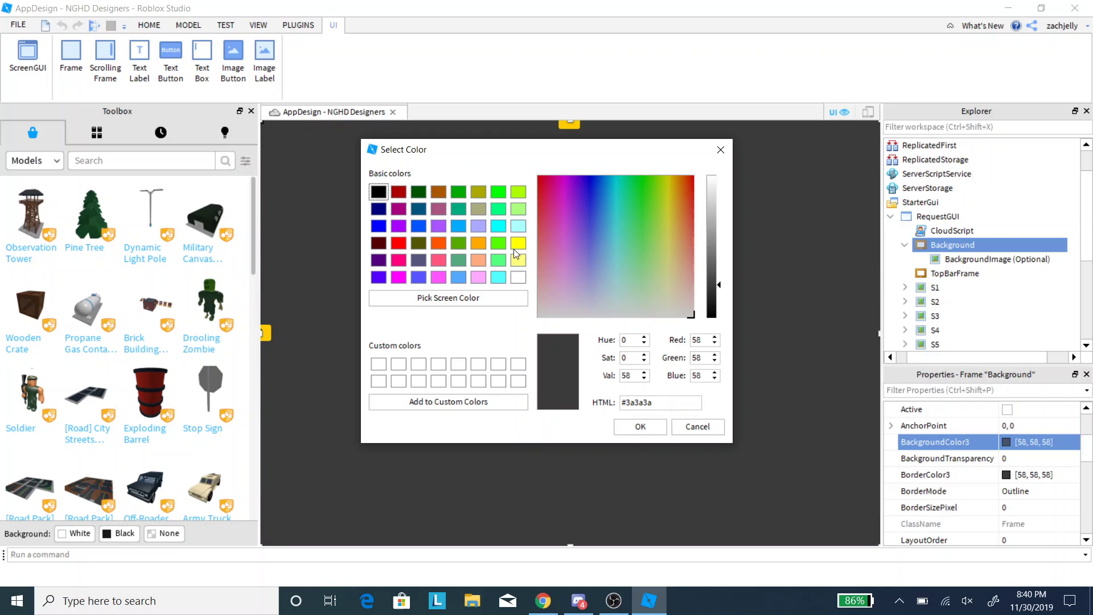
pyautogui.click(478, 243)
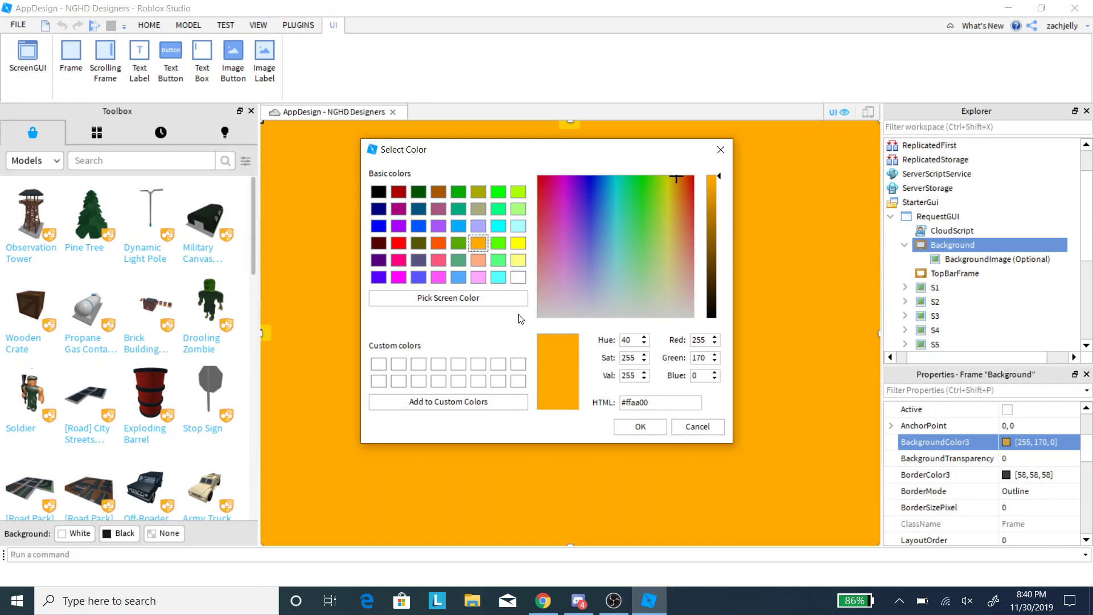
pyautogui.click(640, 426)
# Step: Select the welcome panel, orange background and Start Now! button on the canvas to check them
pyautogui.click(681, 317)
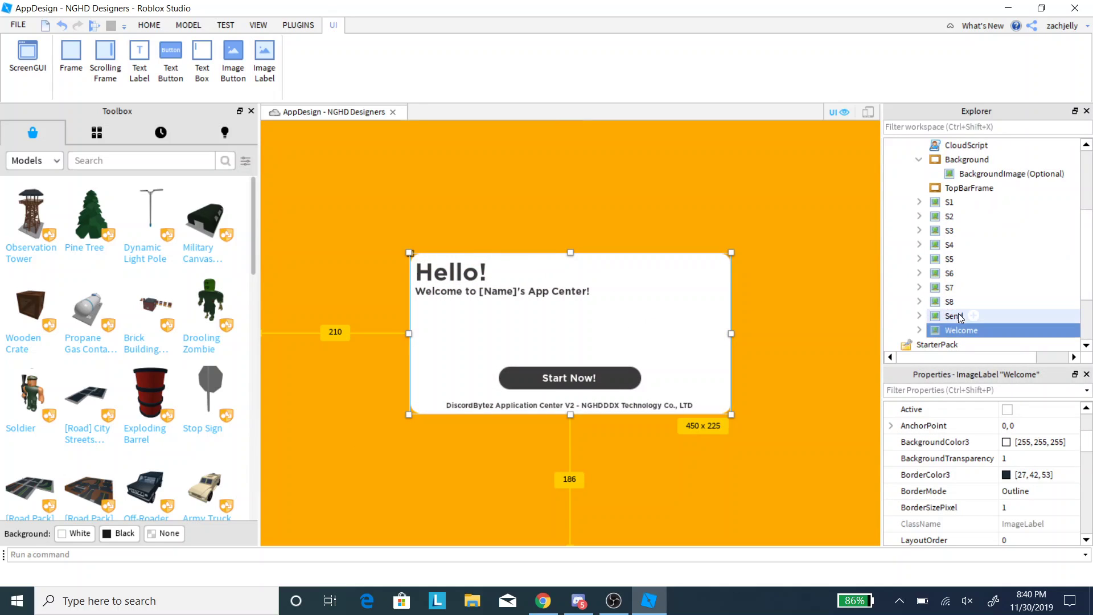
pyautogui.scroll(-8, 1005, 441)
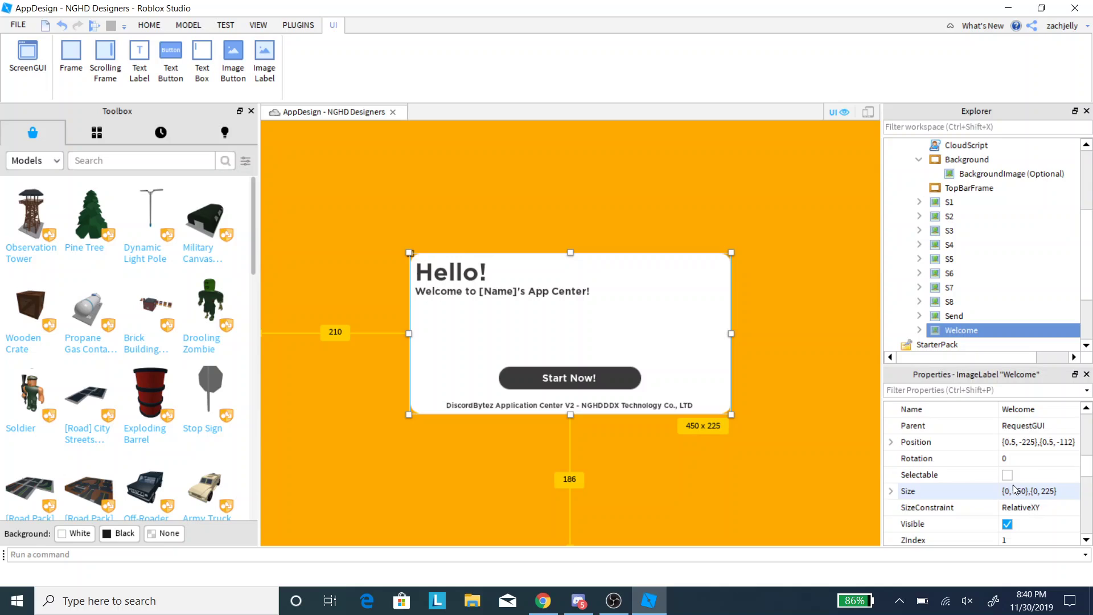
pyautogui.click(810, 268)
pyautogui.click(678, 354)
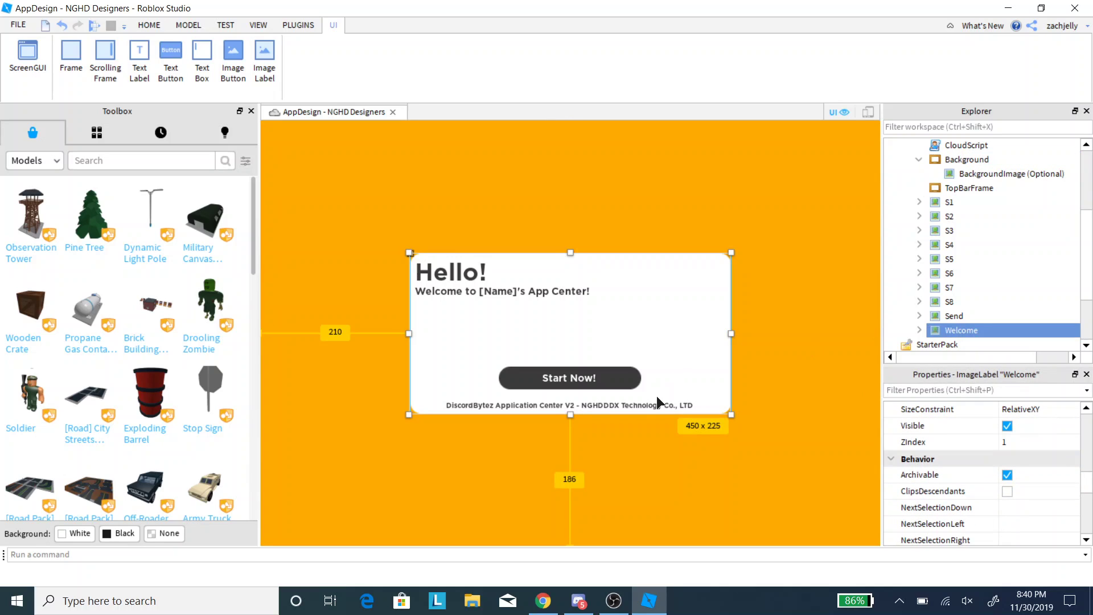
pyautogui.click(644, 452)
pyautogui.click(661, 347)
pyautogui.click(639, 235)
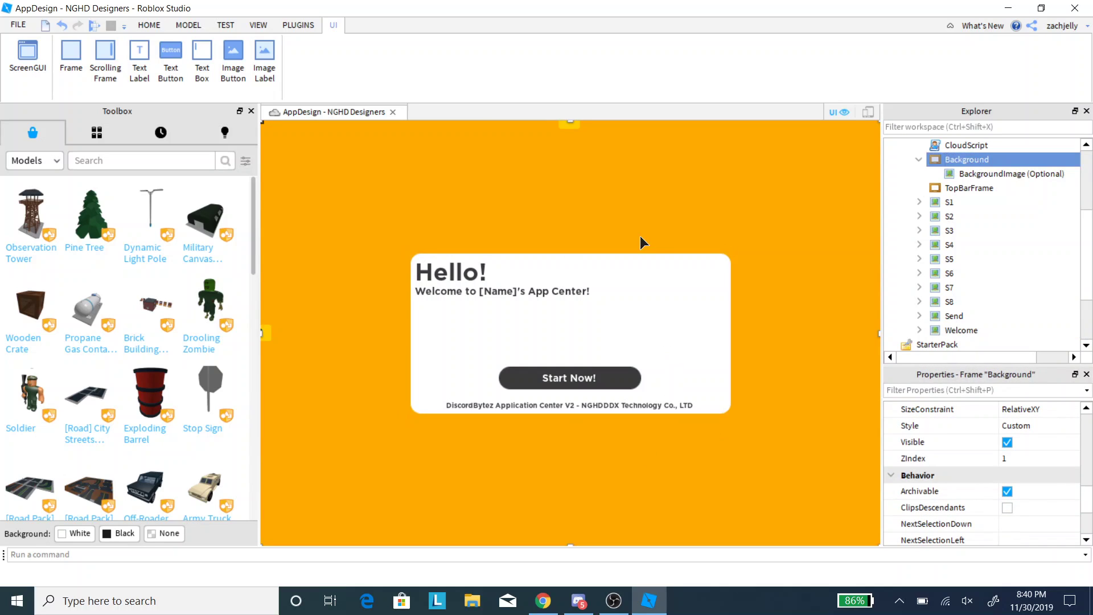
pyautogui.click(595, 387)
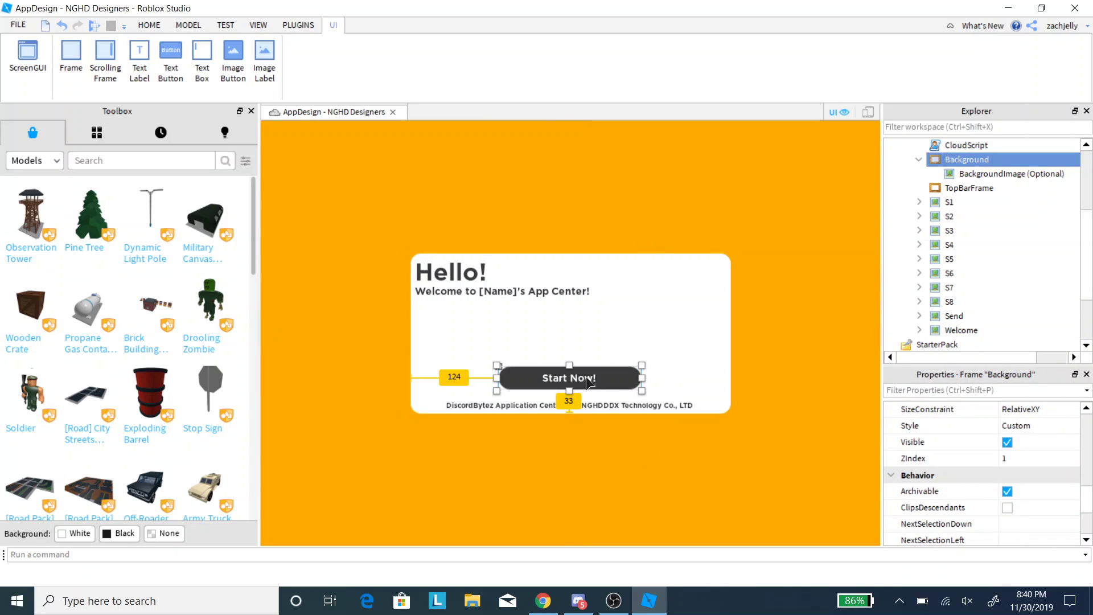
# Step: Replace "[Name]'s" with "Amazon Go" in the welcome subtitle's Text property
pyautogui.click(494, 295)
pyautogui.scroll(-5, 1017, 450)
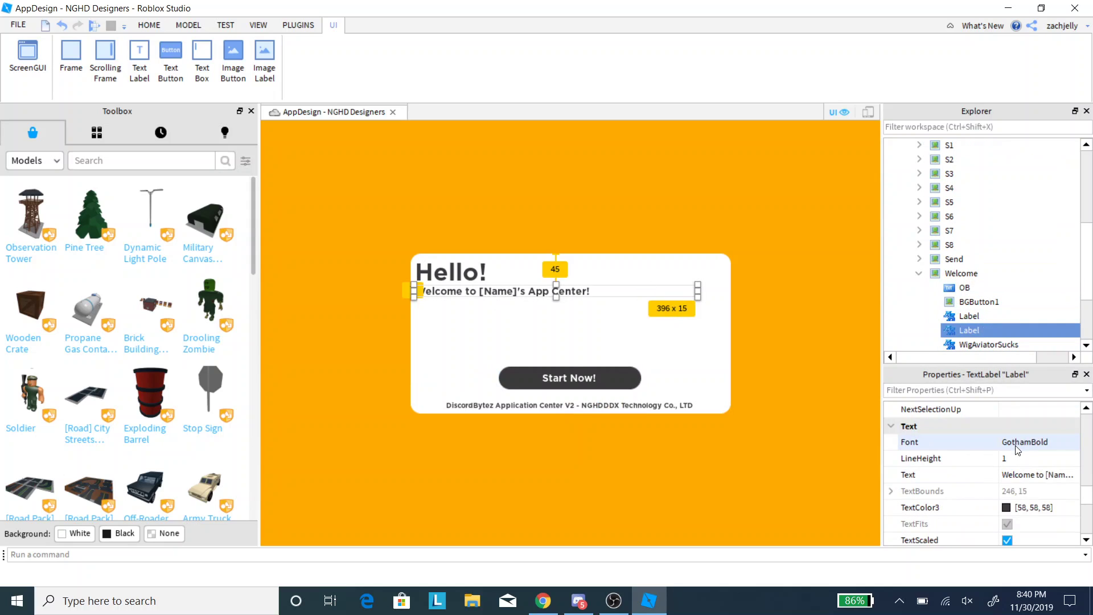
pyautogui.scroll(-1, 1017, 449)
pyautogui.click(1069, 425)
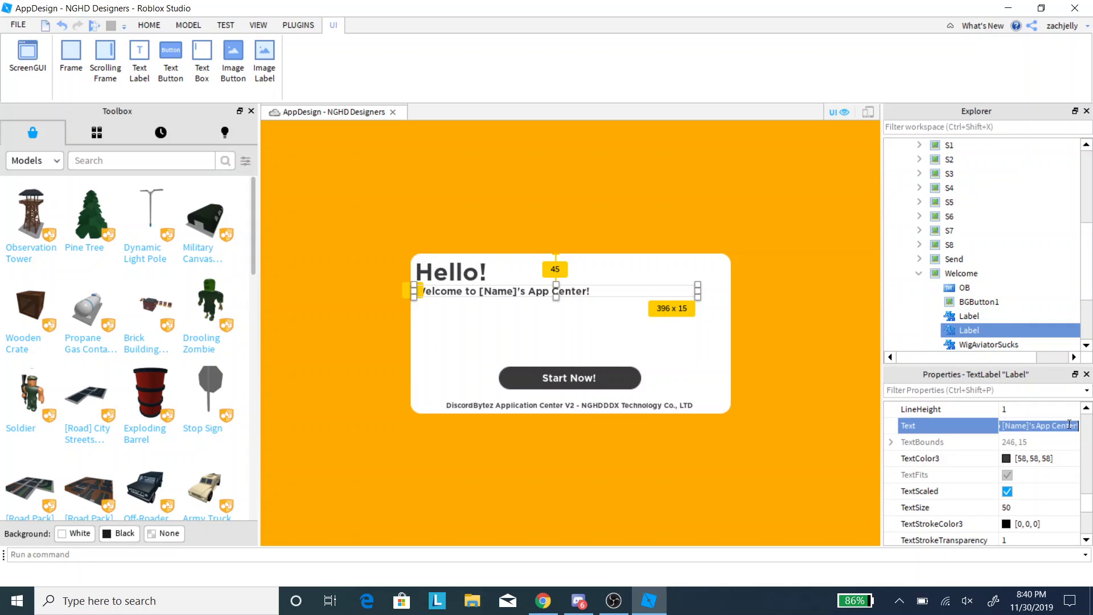
pyautogui.click(1037, 427)
pyautogui.press('BackSpace')
pyautogui.press('BackSpace')
pyautogui.press('BackSpace')
pyautogui.press('BackSpace')
pyautogui.press('BackSpace')
pyautogui.press('BackSpace')
pyautogui.press('BackSpace')
pyautogui.press('BackSpace')
pyautogui.press('BackSpace')
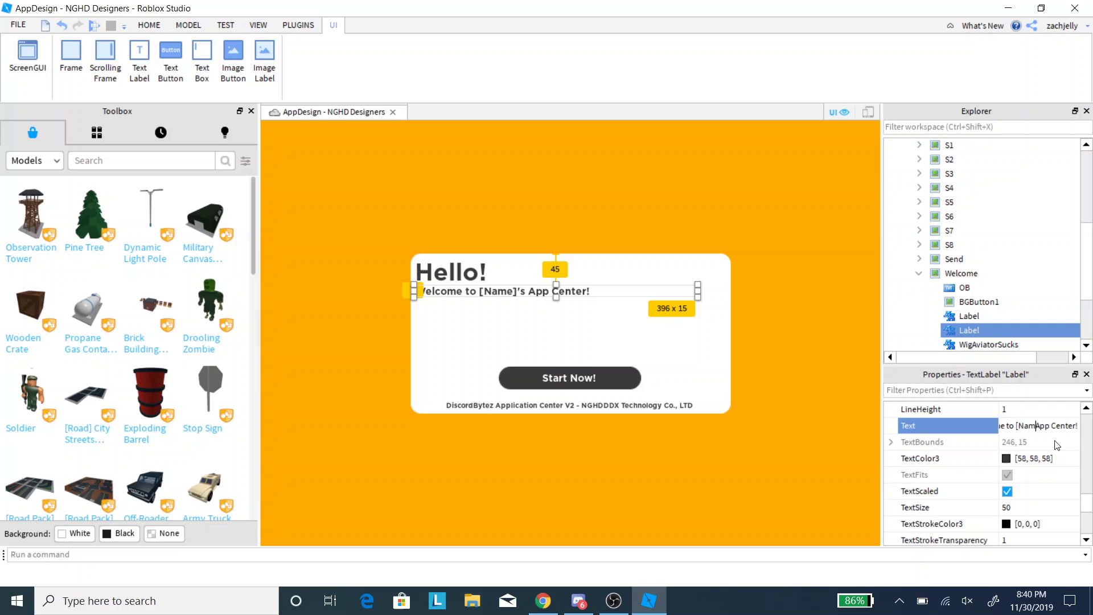
pyautogui.write('Amazon Go A')
pyautogui.press('Return')
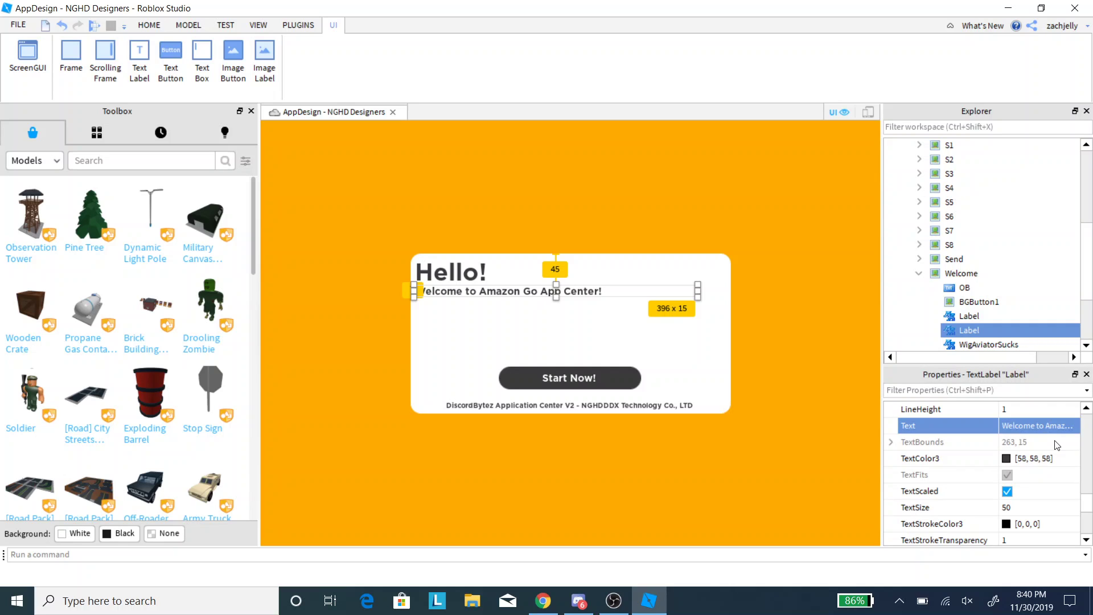
# Step: Select the welcome panel, background and Hello! heading, then collapse Welcome in Explorer
pyautogui.click(687, 374)
pyautogui.click(777, 424)
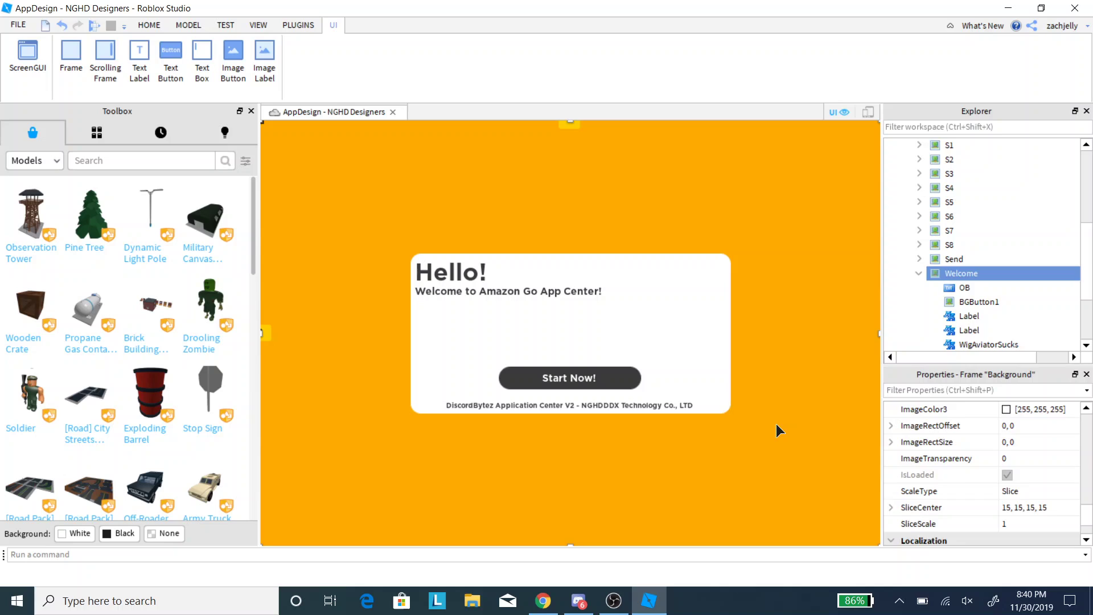
pyautogui.click(481, 277)
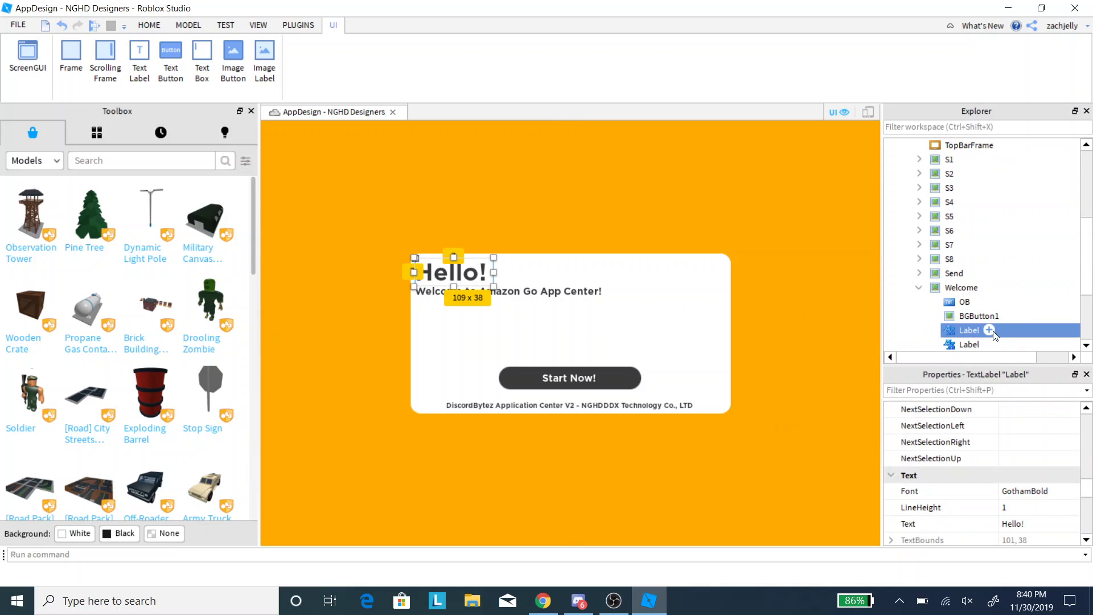
pyautogui.click(921, 288)
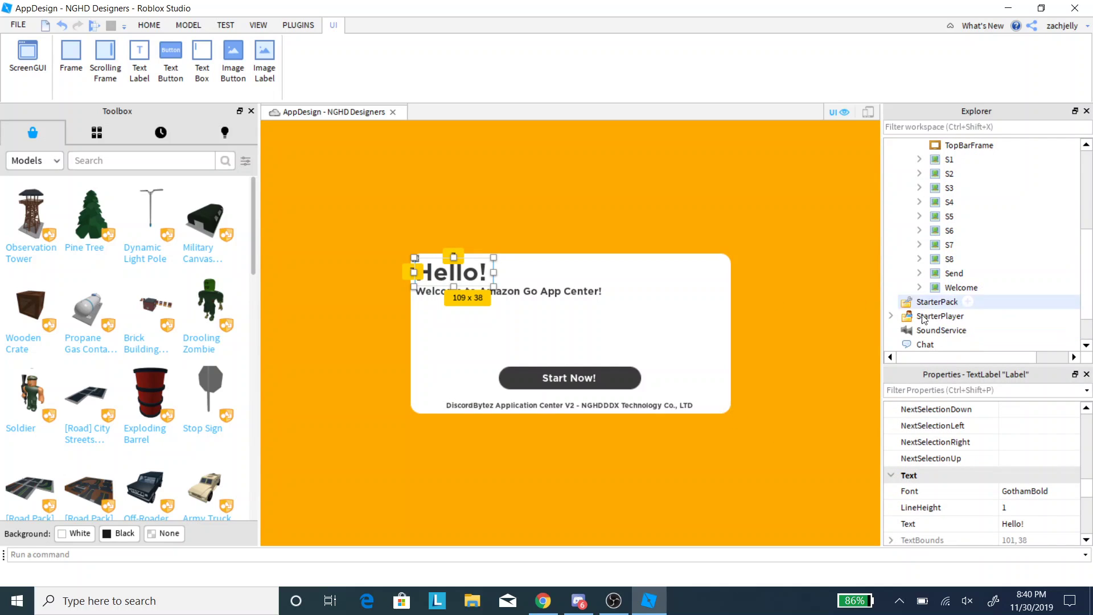
pyautogui.scroll(4, 933, 299)
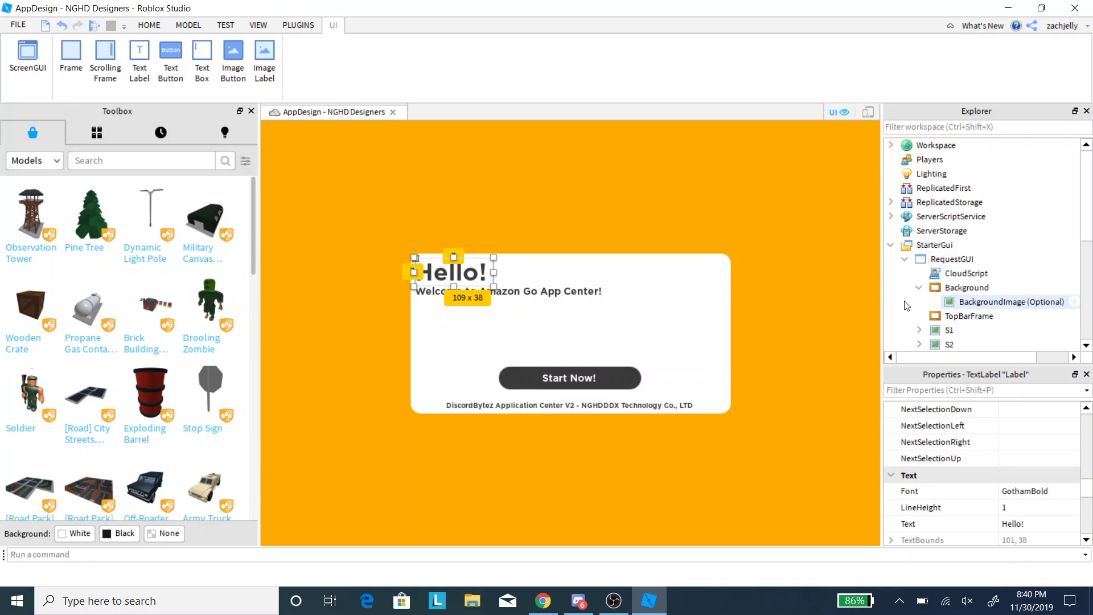
# Step: Check the unread direct messages in Discord
pyautogui.click(578, 600)
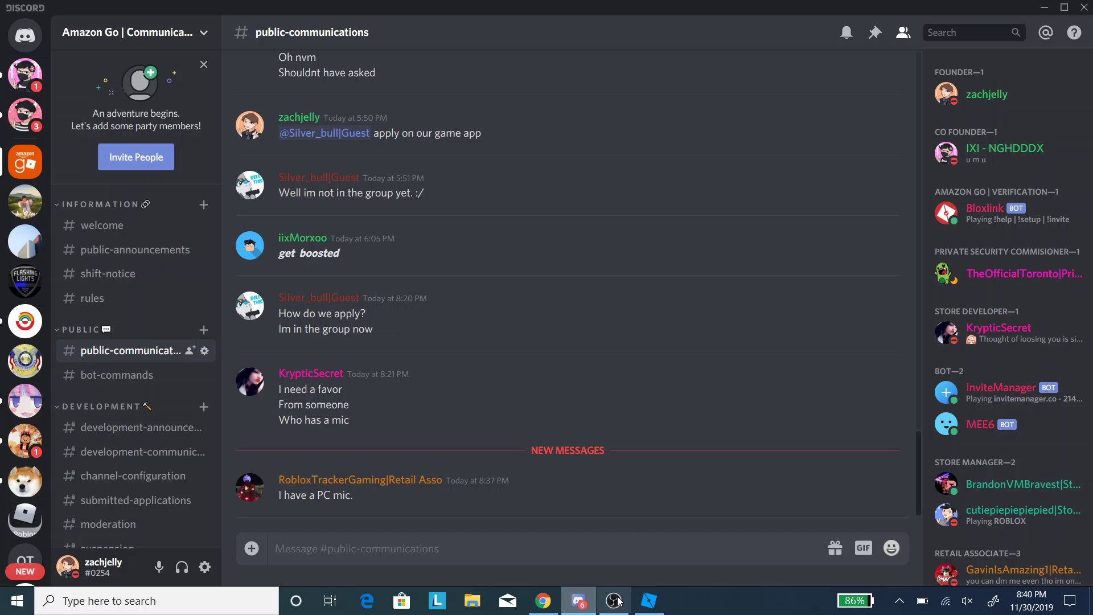
pyautogui.click(29, 80)
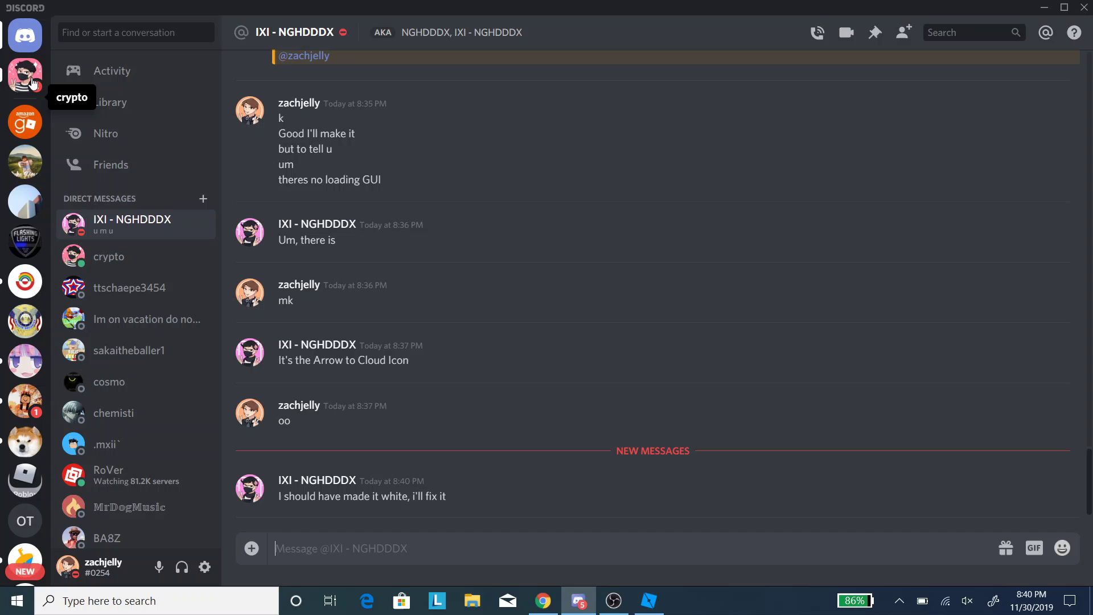
pyautogui.click(32, 80)
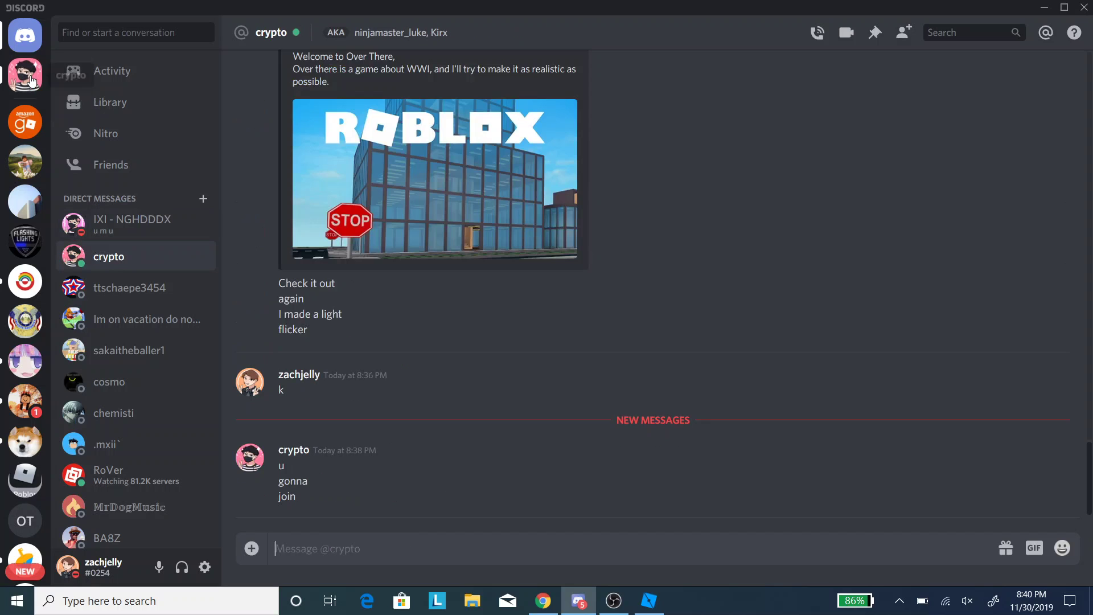
# Step: Return to Roblox Studio, select the welcome panel and background, and collapse Background's children
pyautogui.click(117, 224)
pyautogui.click(641, 595)
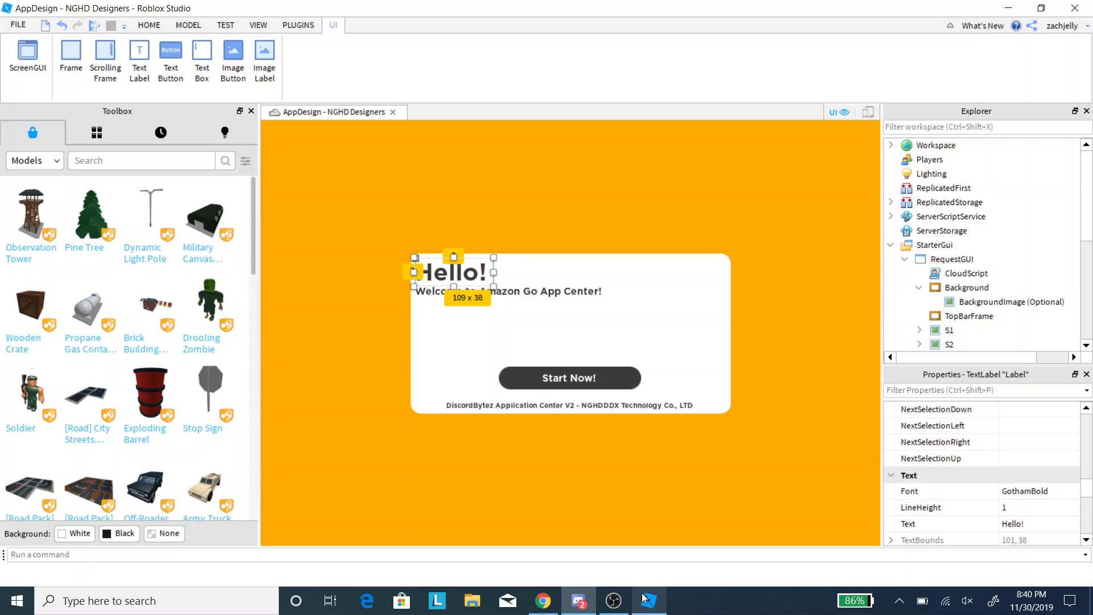
pyautogui.click(576, 339)
pyautogui.click(630, 440)
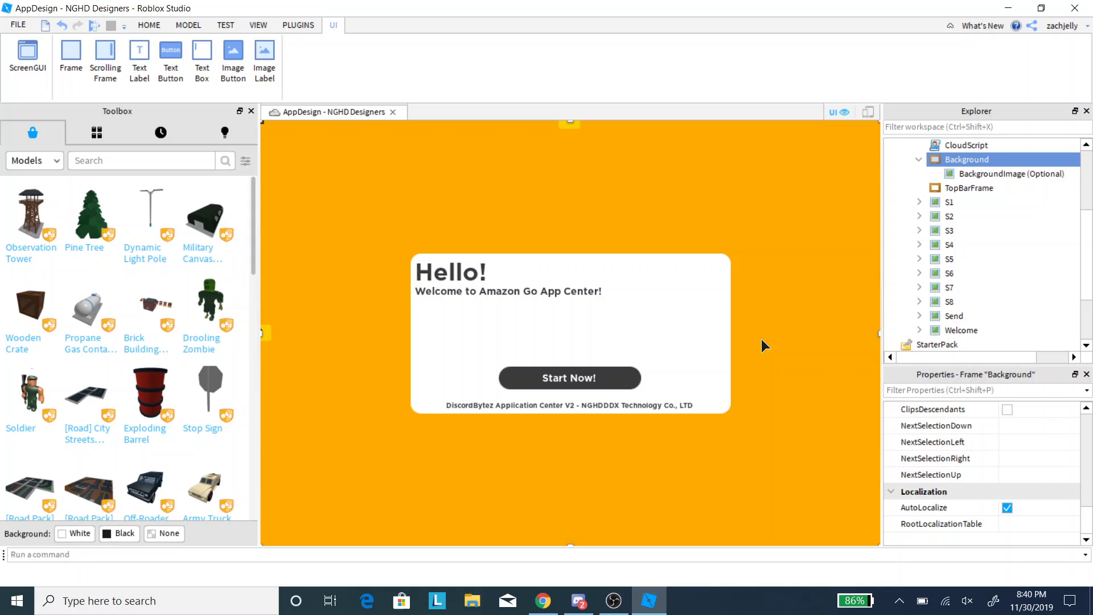
pyautogui.click(918, 160)
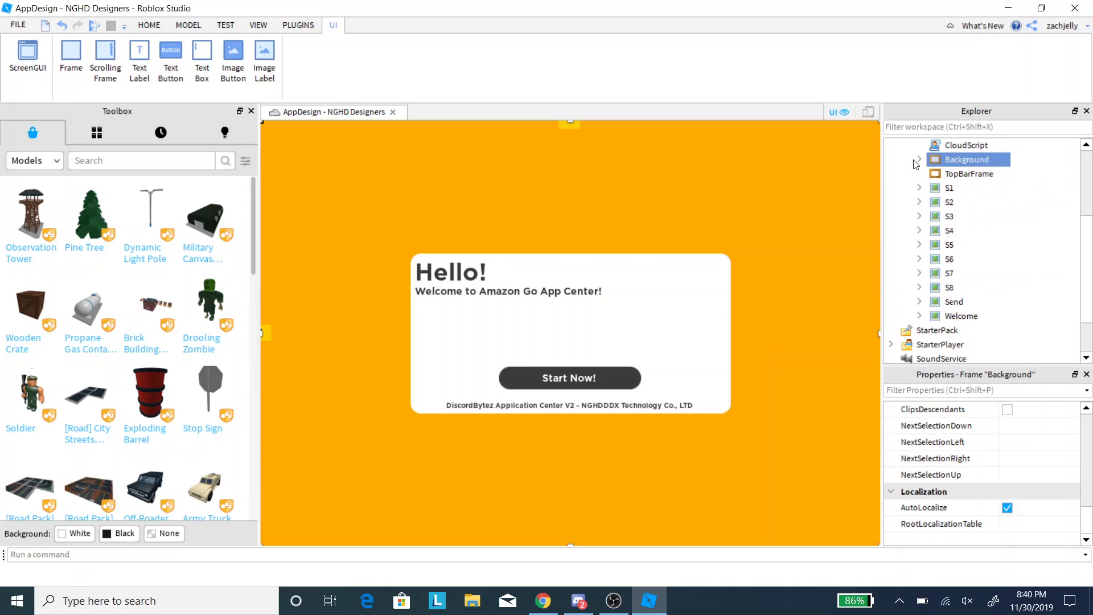
pyautogui.scroll(3, 905, 228)
# Step: Collapse StarterGui, expand ServerScriptService and open the SETUP - ReadMe script to read its notes
pyautogui.click(891, 246)
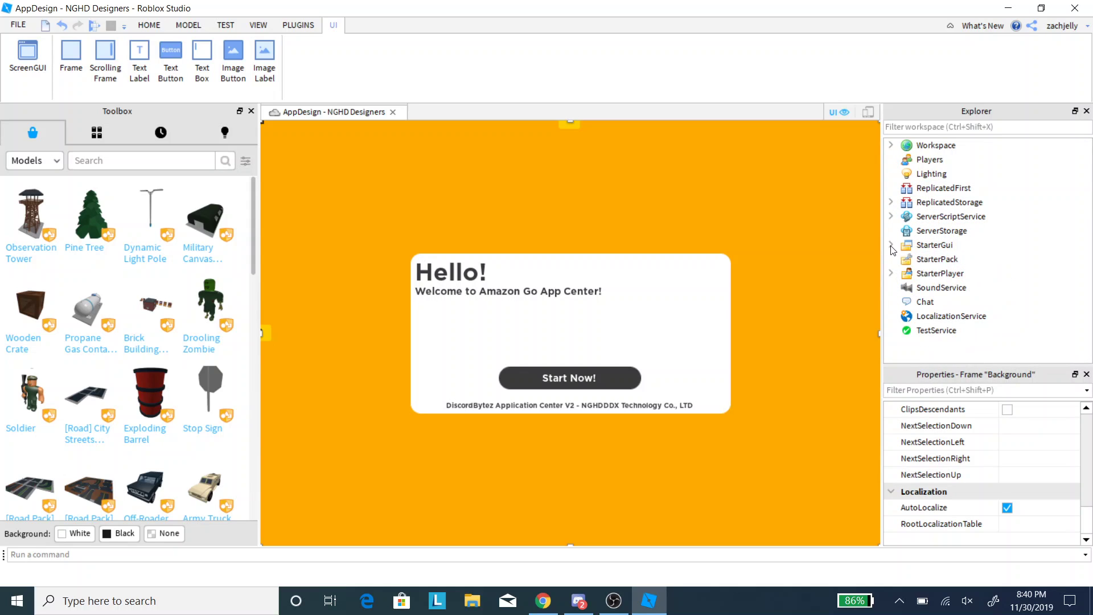
pyautogui.click(890, 216)
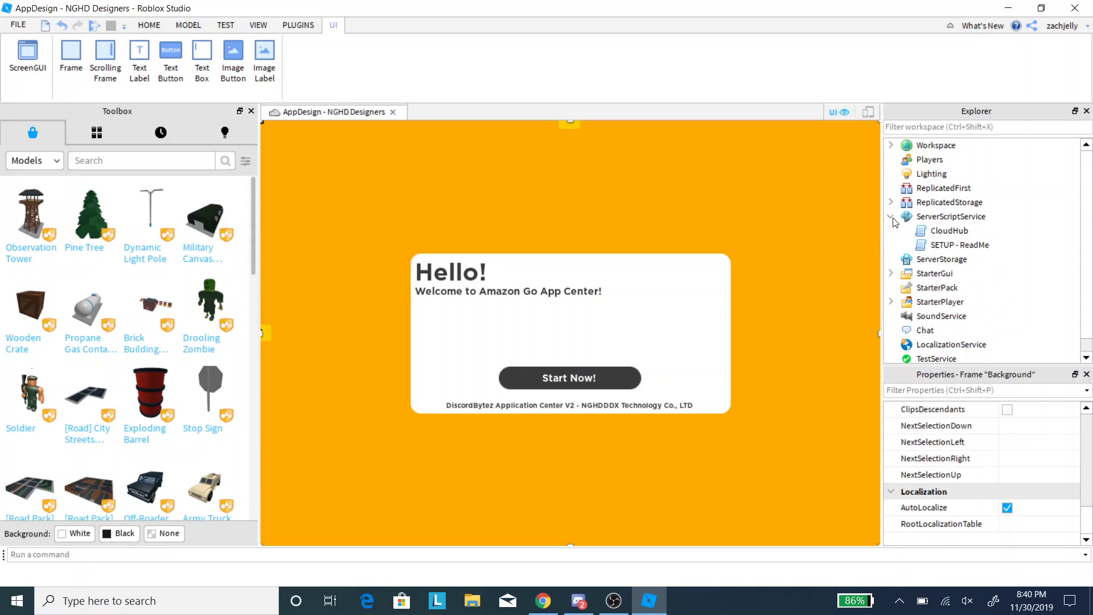
pyautogui.doubleClick(945, 245)
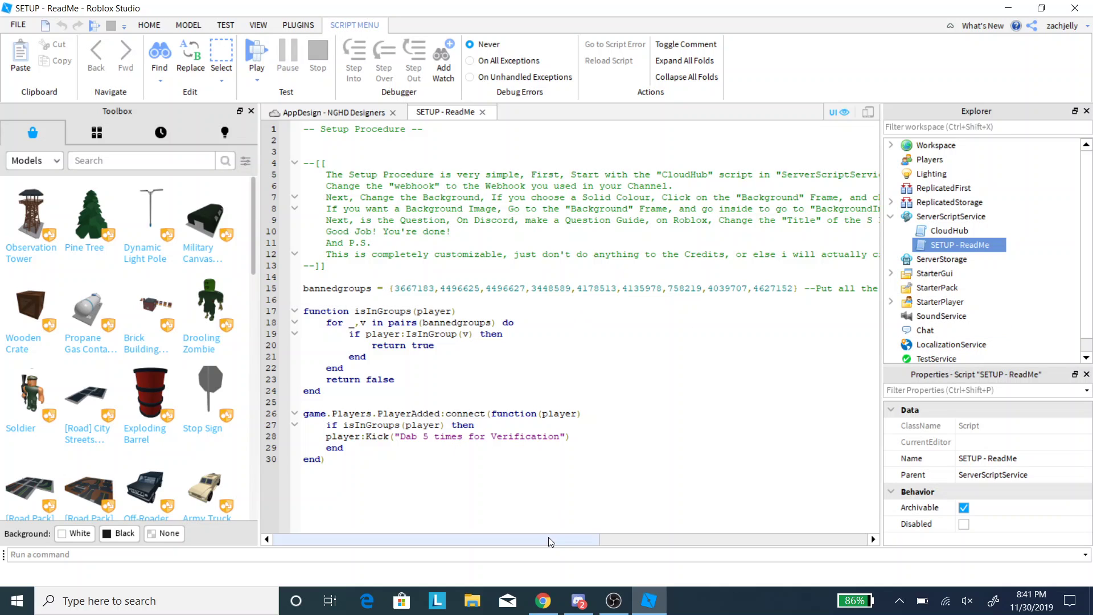
pyautogui.moveTo(548, 537)
pyautogui.mouseDown()
pyautogui.moveTo(822, 528)
pyautogui.moveTo(566, 530)
pyautogui.mouseUp()
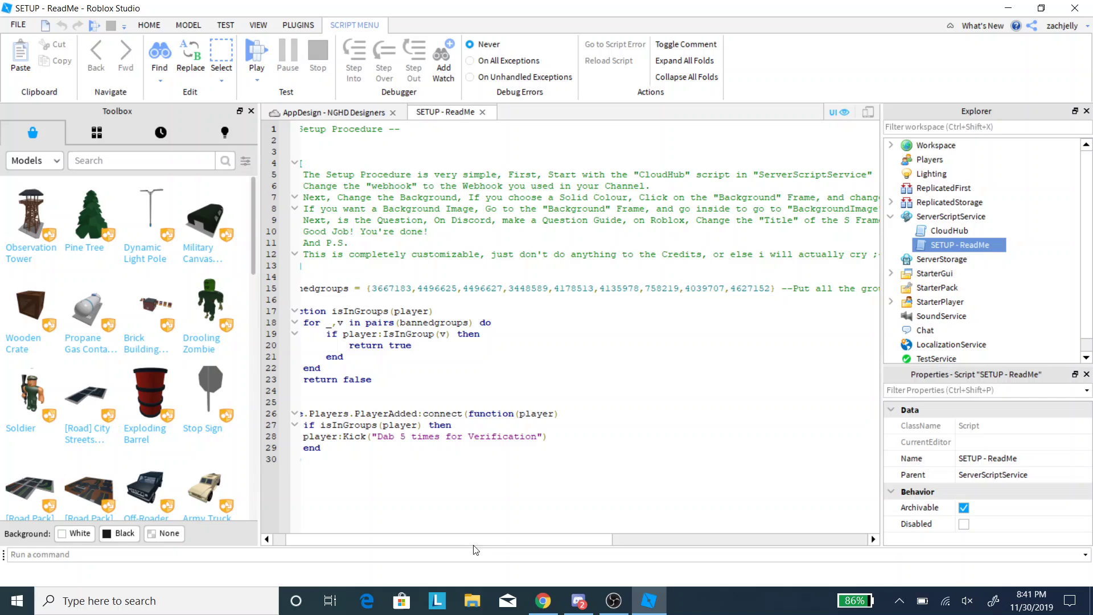
pyautogui.moveTo(473, 539); pyautogui.dragTo(430, 546)
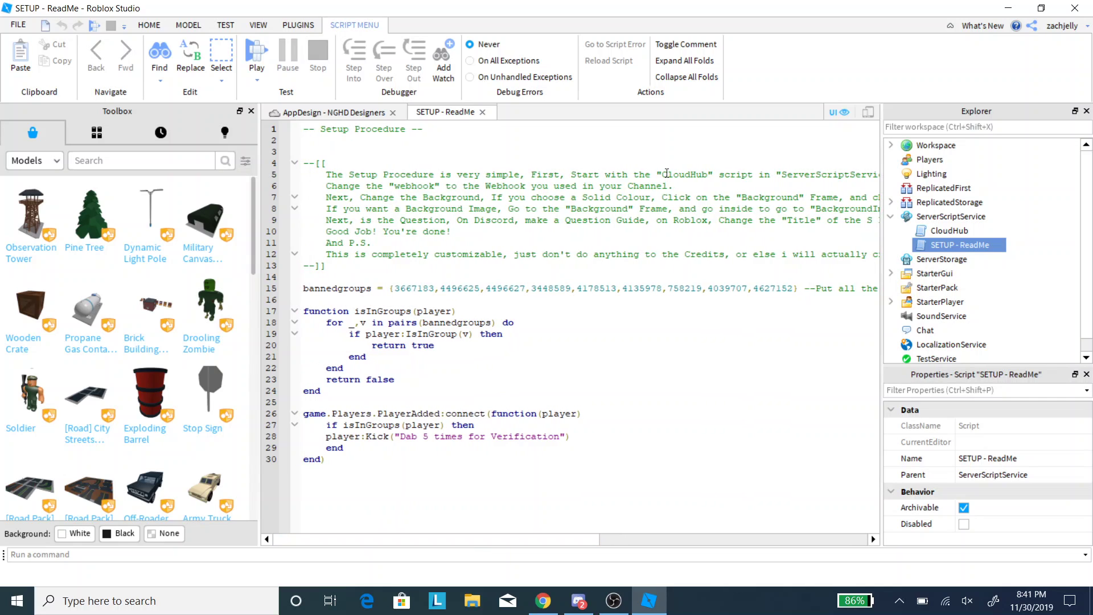
pyautogui.doubleClick(941, 233)
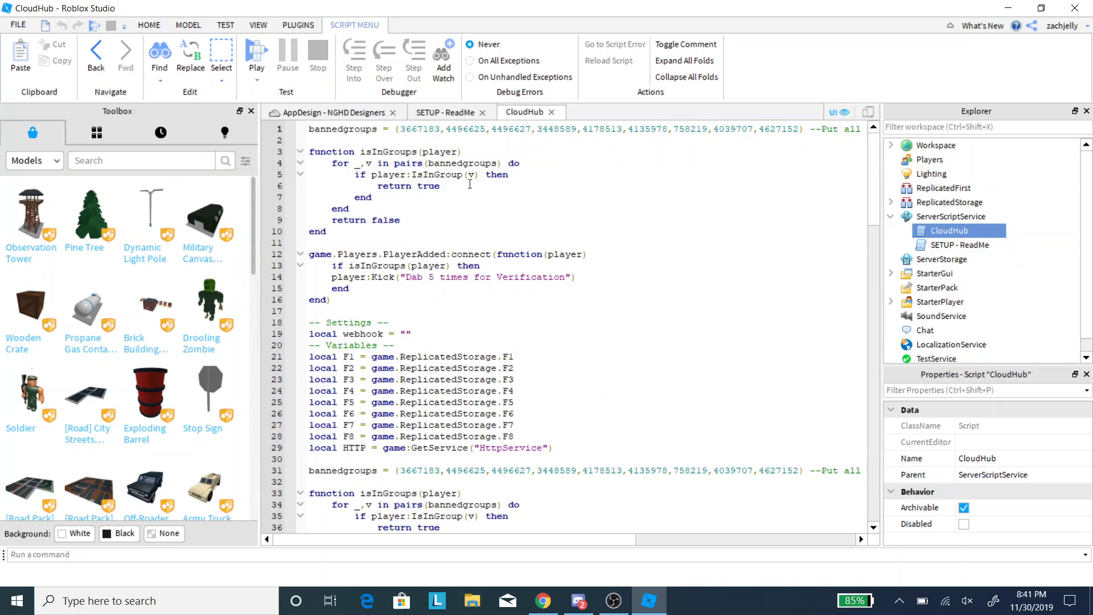
pyautogui.scroll(-1, 469, 184)
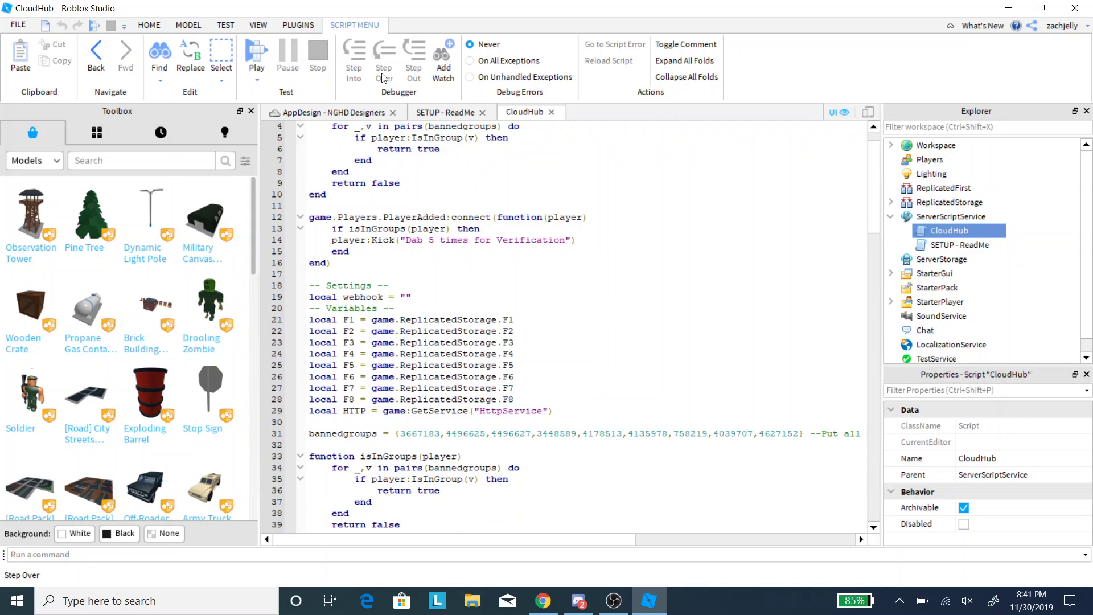
pyautogui.click(151, 25)
pyautogui.click(666, 63)
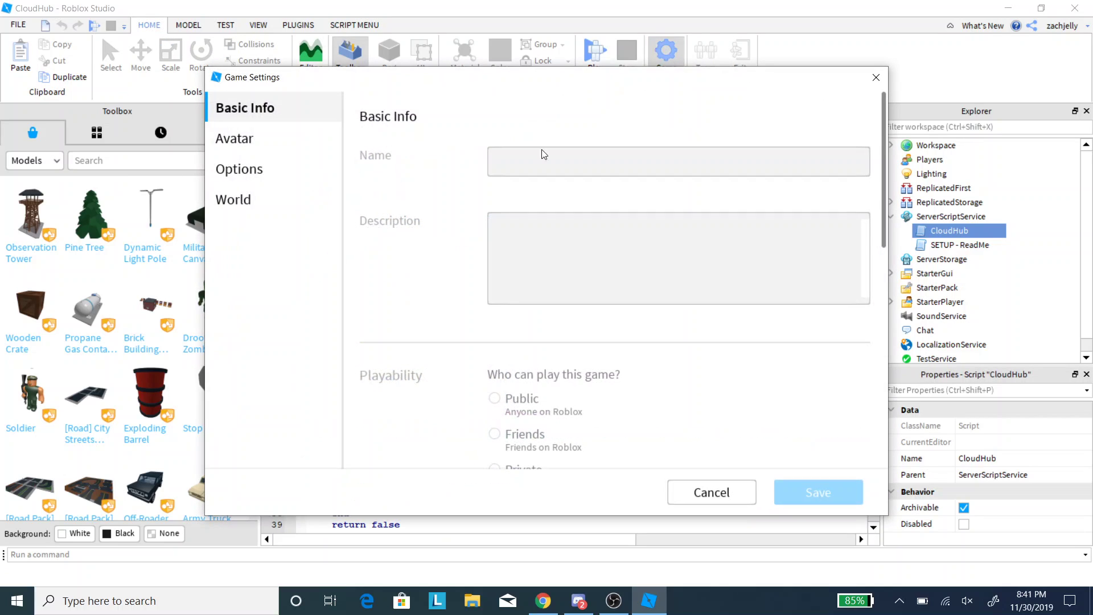
pyautogui.click(230, 165)
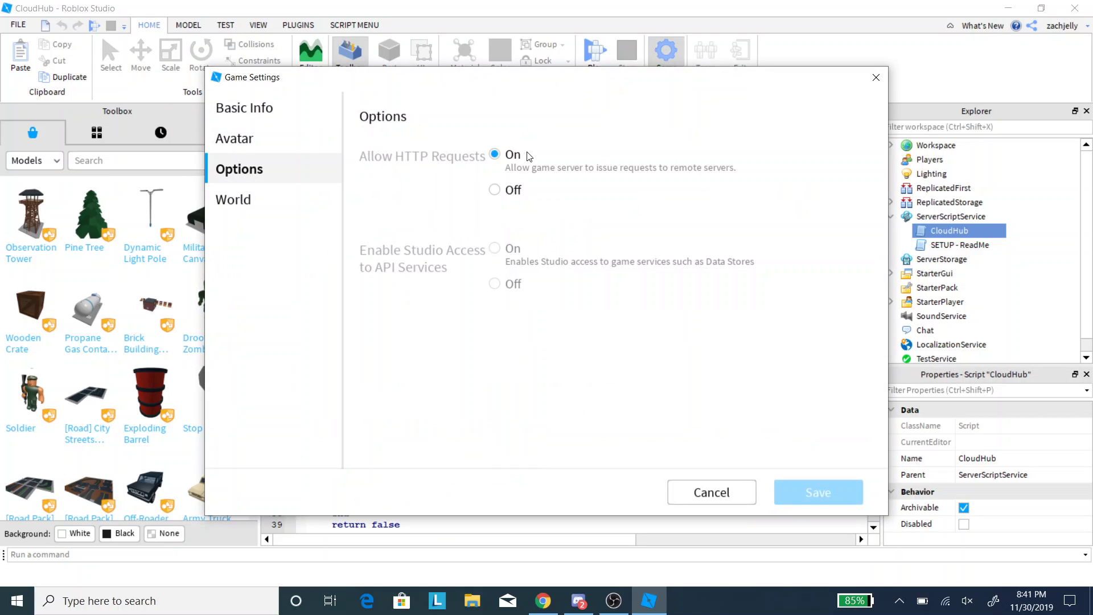
pyautogui.click(746, 491)
pyautogui.scroll(-1, 540, 227)
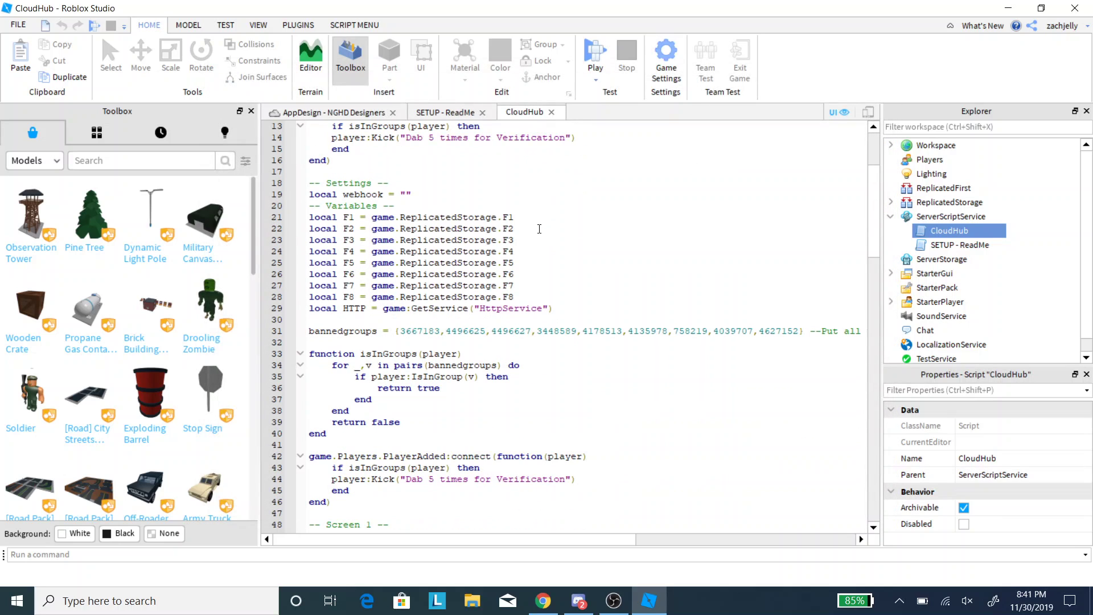
pyautogui.scroll(-4, 539, 229)
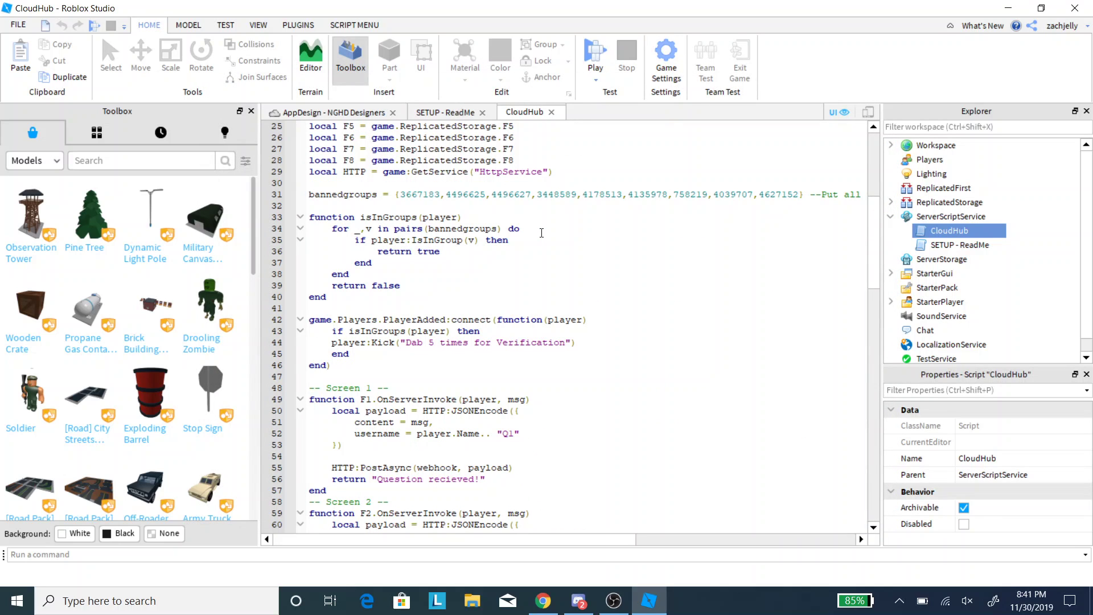
pyautogui.scroll(-3, 542, 233)
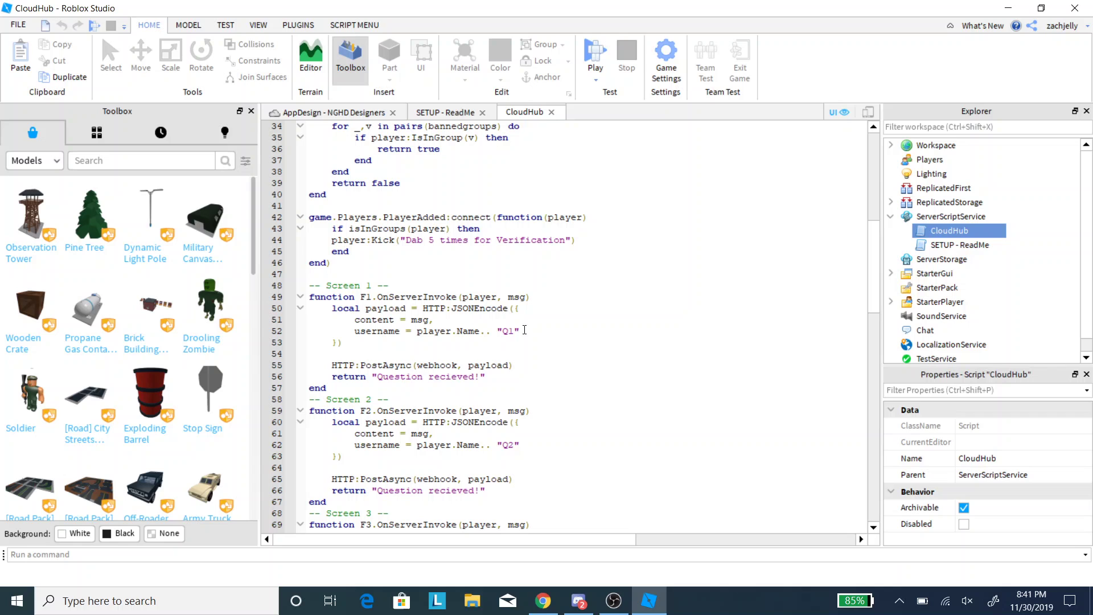
pyautogui.tripleClick(513, 330)
pyautogui.click(509, 332)
pyautogui.scroll(-20, 453, 380)
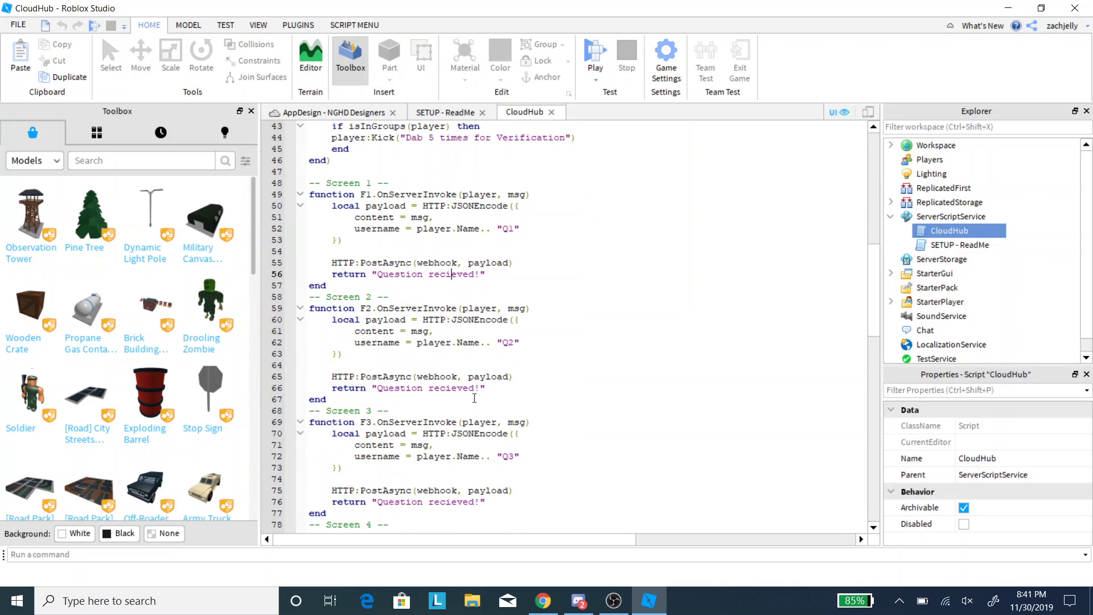
pyautogui.scroll(-5, 449, 342)
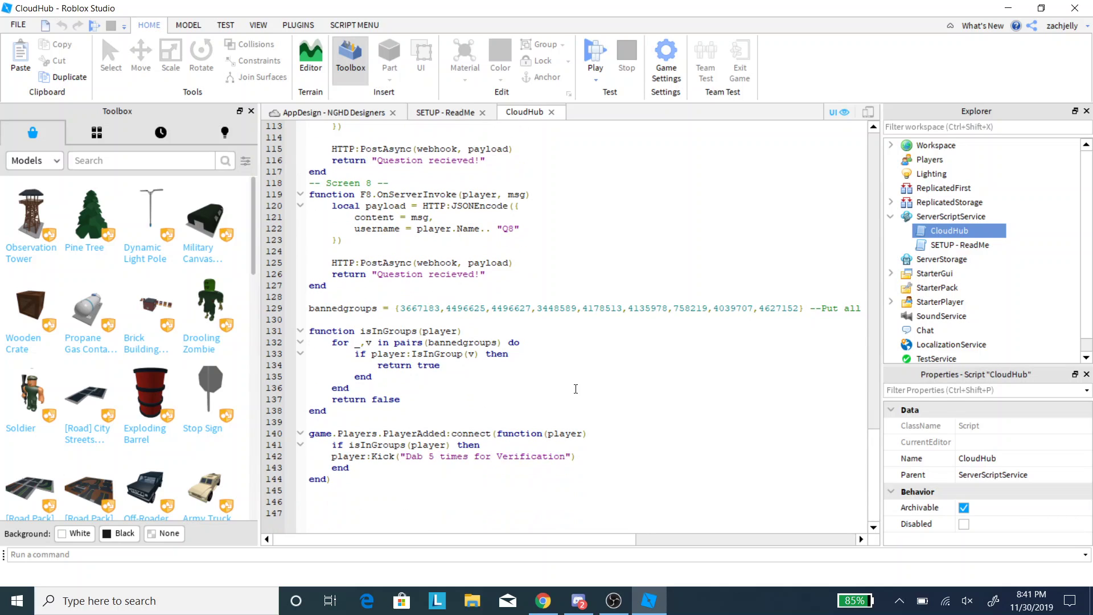
pyautogui.scroll(4, 576, 388)
pyautogui.scroll(20, 578, 389)
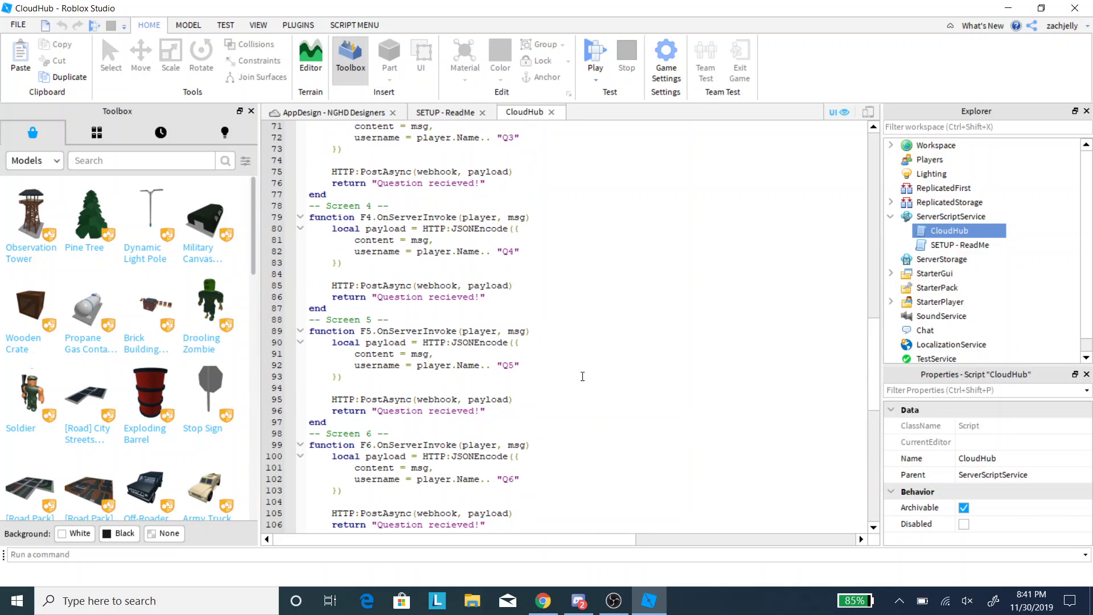
# Step: Close CloudHub, scroll the SETUP - ReadMe notes, then reopen CloudHub from ServerScriptService
pyautogui.click(551, 112)
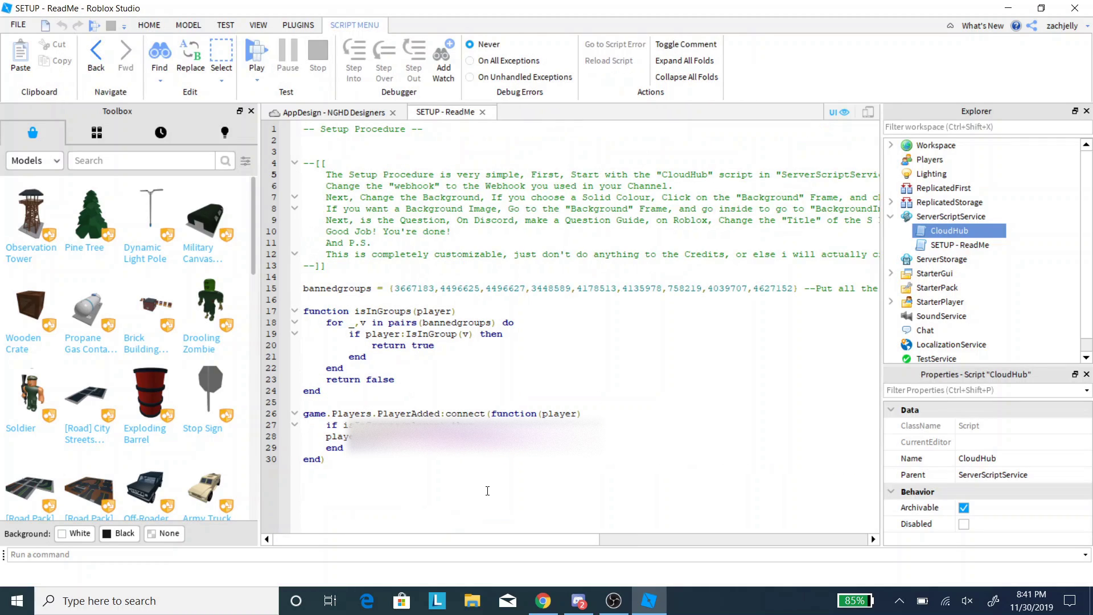
pyautogui.moveTo(478, 537)
pyautogui.mouseDown()
pyautogui.moveTo(555, 541)
pyautogui.moveTo(468, 553)
pyautogui.mouseUp()
pyautogui.click(945, 244)
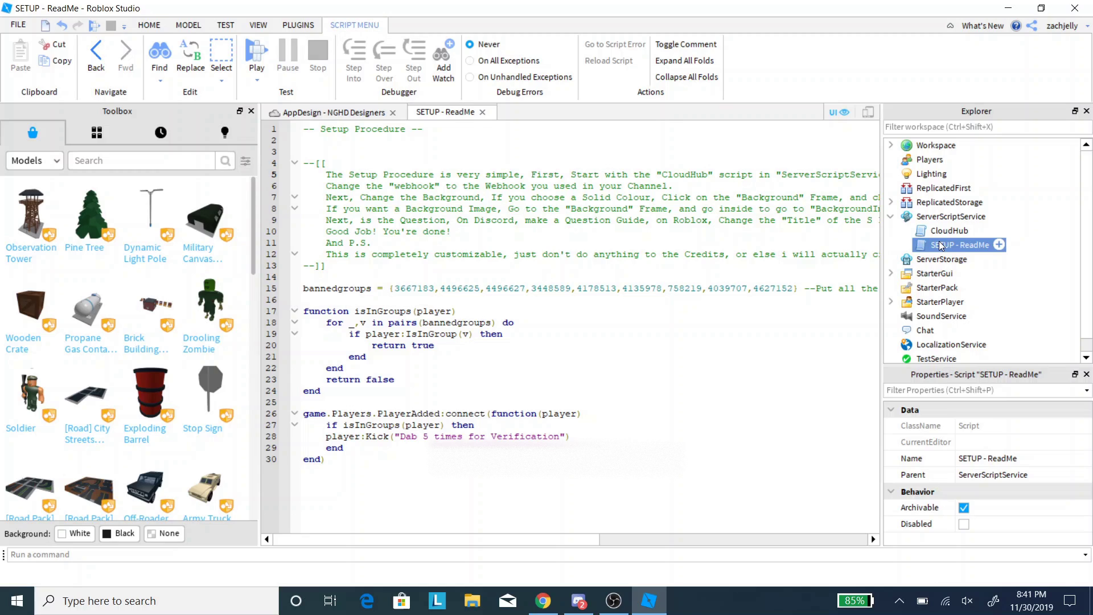
pyautogui.doubleClick(949, 230)
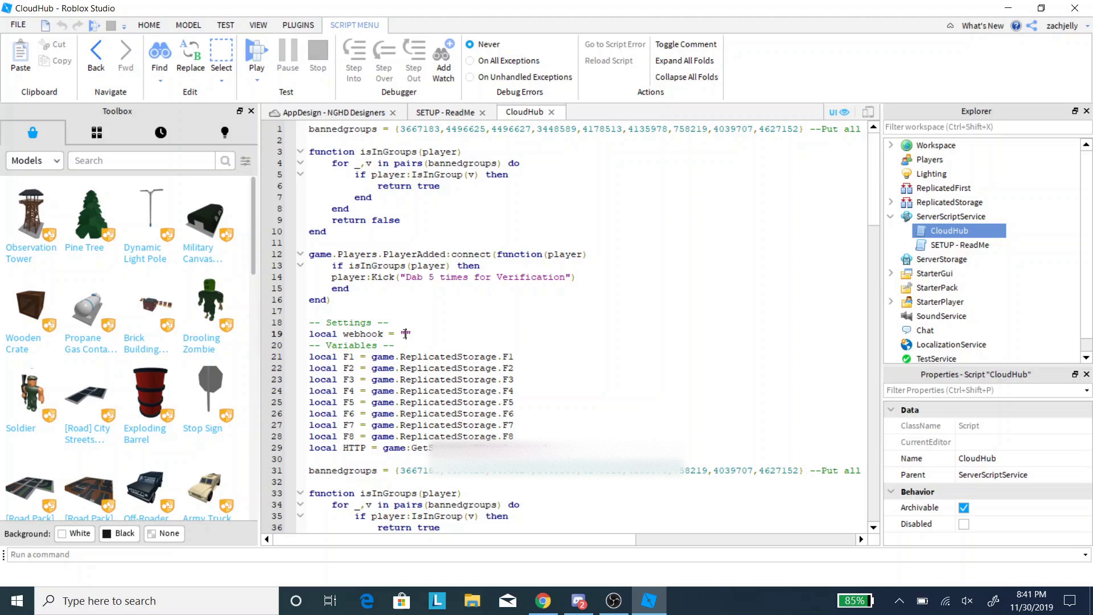
# Step: Open the submitted-applications channel settings in the Amazon Go Discord server
pyautogui.click(579, 600)
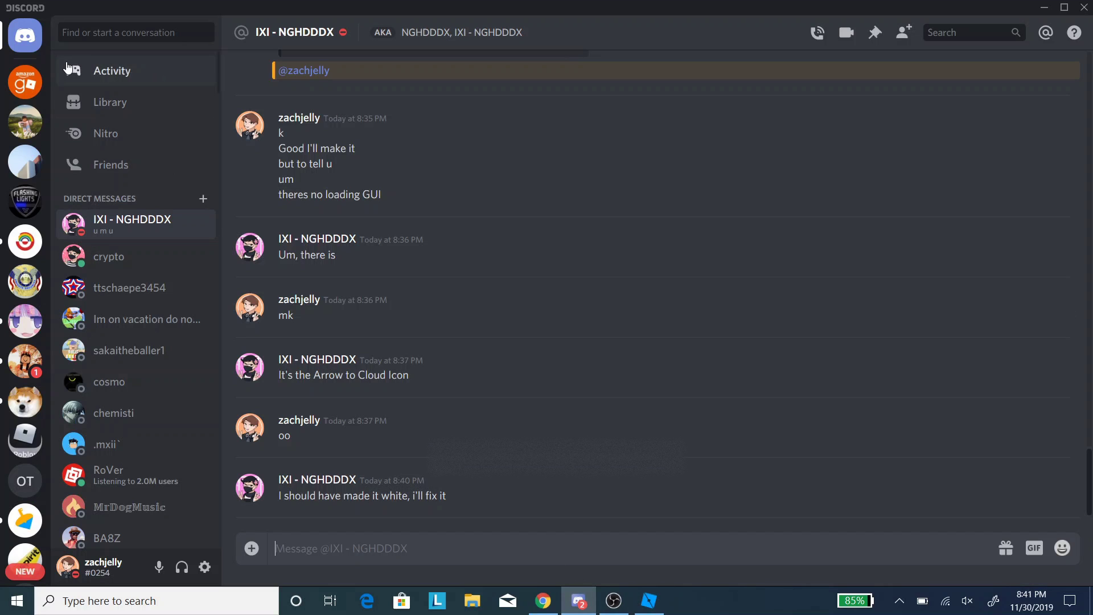
pyautogui.click(25, 83)
pyautogui.scroll(-1, 114, 395)
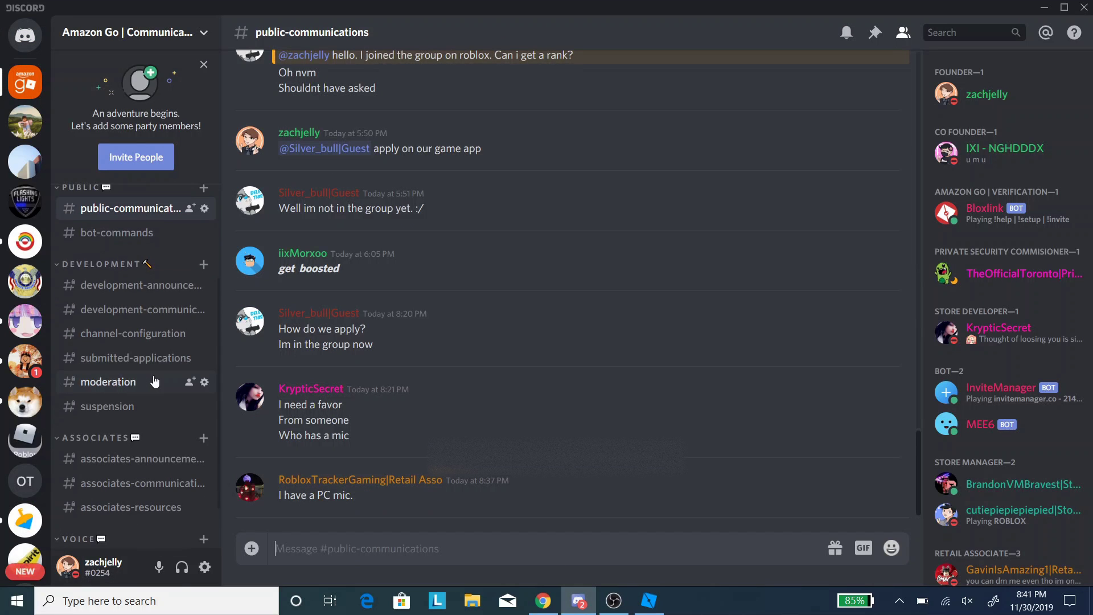
pyautogui.click(205, 358)
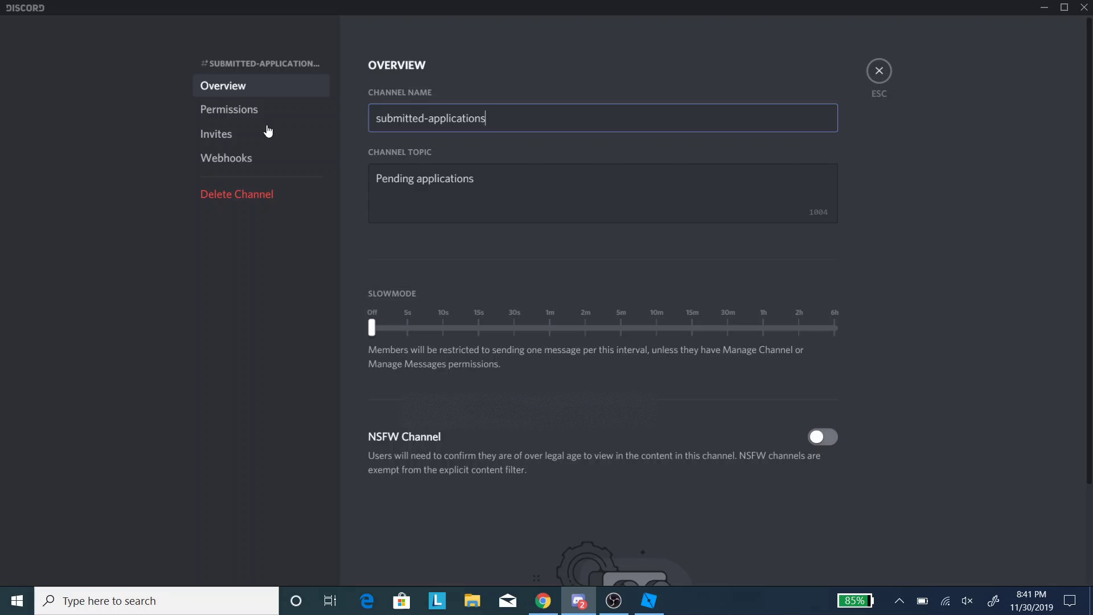
# Step: Go to the channel's Webhooks and delete the old Application Bot webhook
pyautogui.click(268, 131)
pyautogui.click(262, 111)
pyautogui.click(261, 135)
pyautogui.click(262, 159)
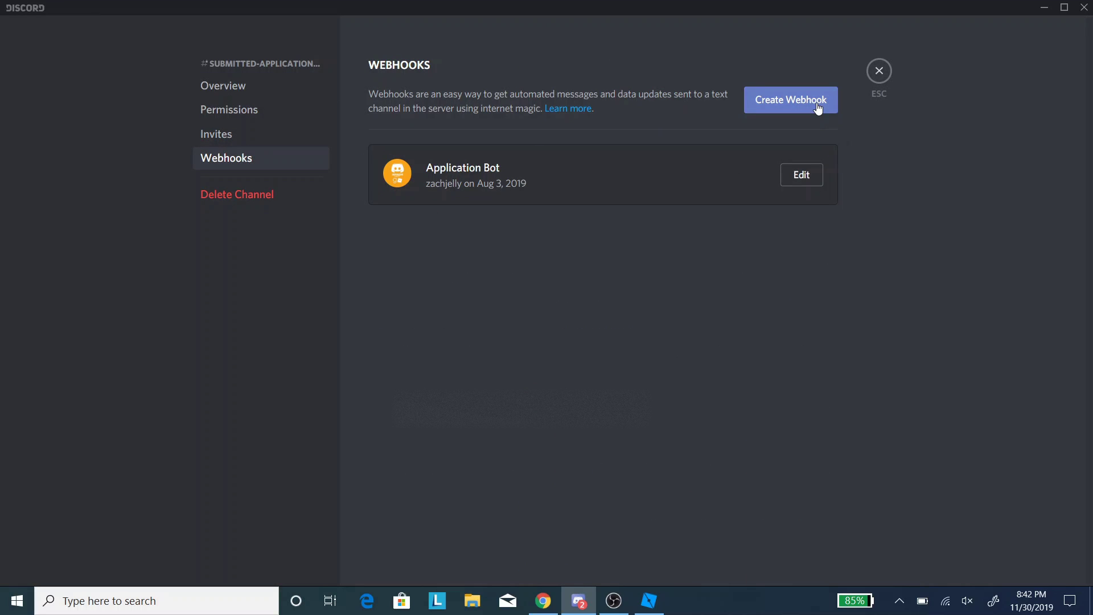
pyautogui.click(830, 150)
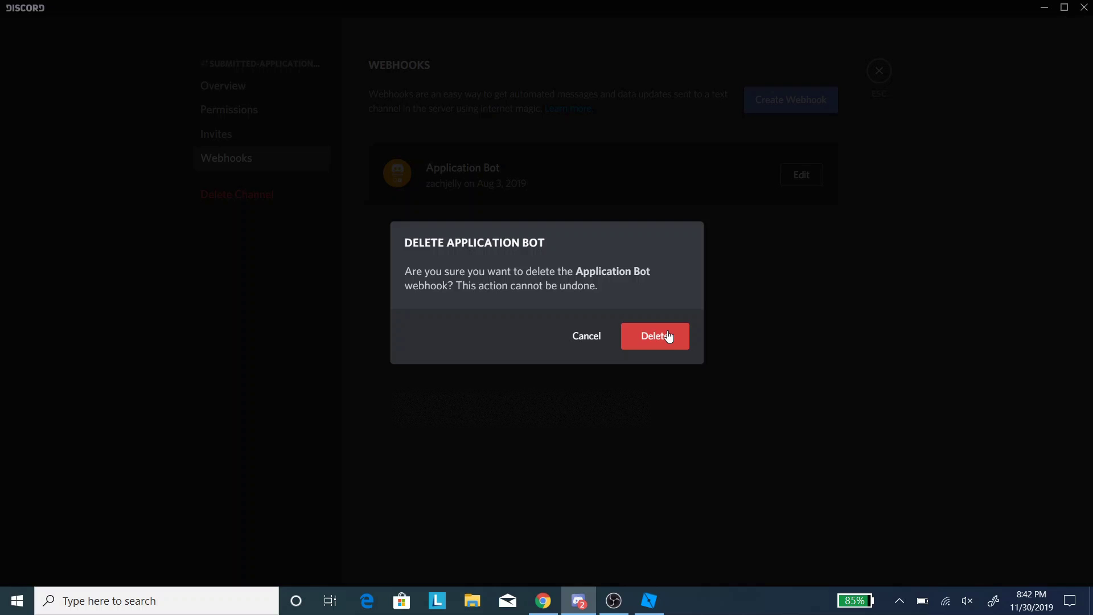
pyautogui.click(643, 336)
# Step: Create a new webhook and rename it from Spidey Bot to Amazon Go Application Bot
pyautogui.click(766, 108)
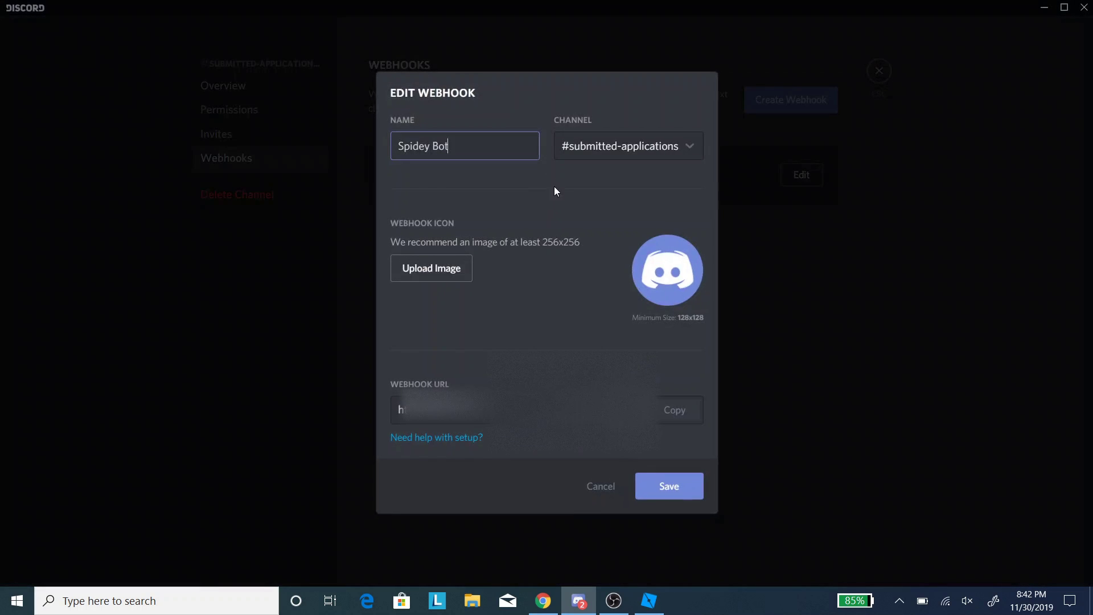
pyautogui.tripleClick(442, 136)
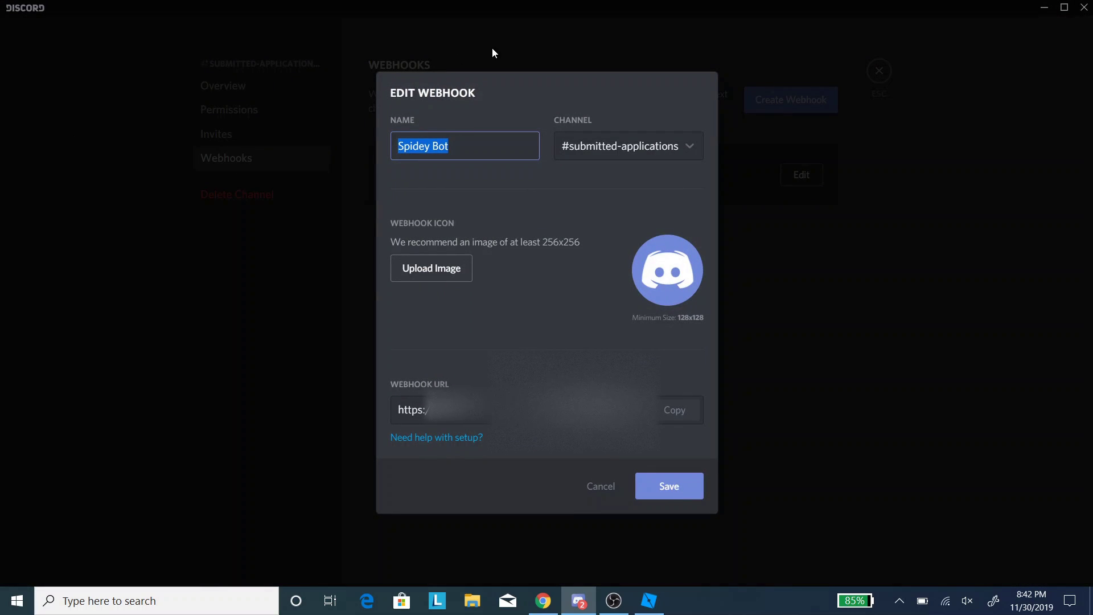
pyautogui.press('BackSpace')
pyautogui.write('Amazon G')
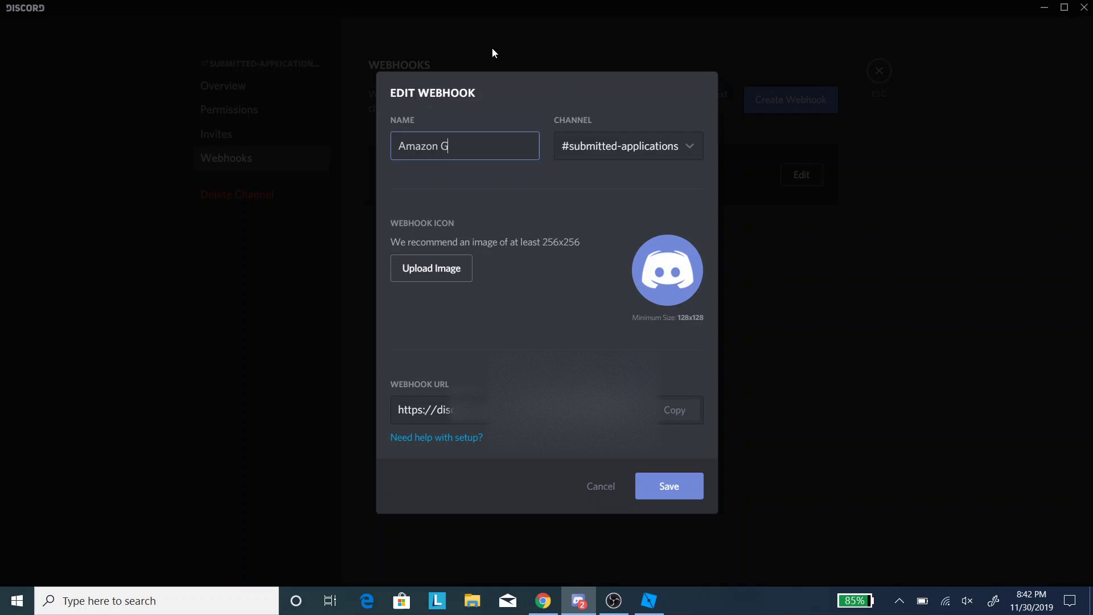
pyautogui.write('o App')
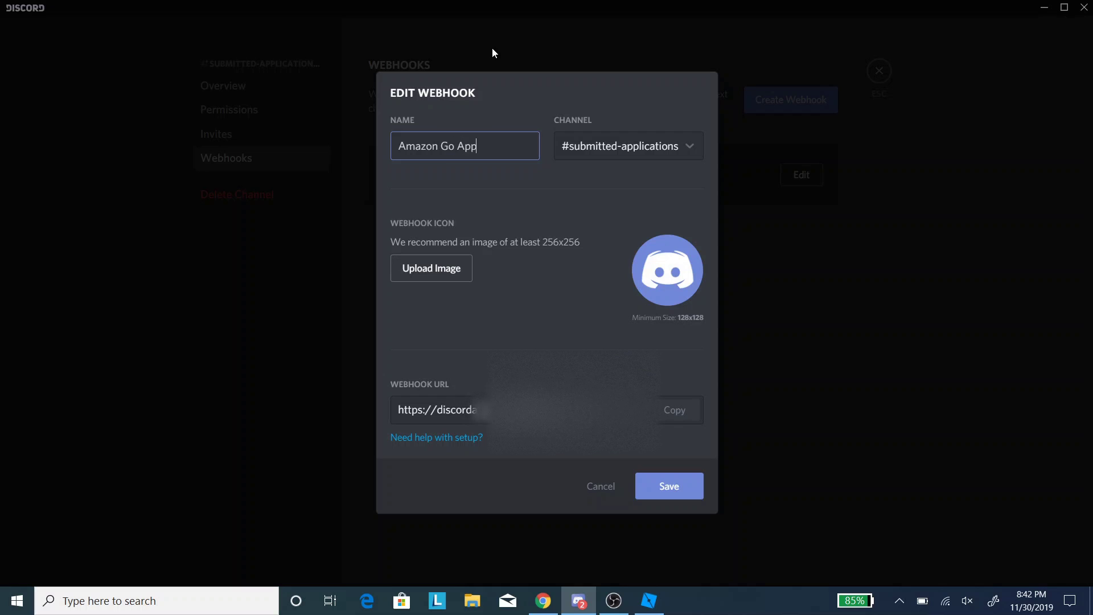
pyautogui.write('lication Bot')
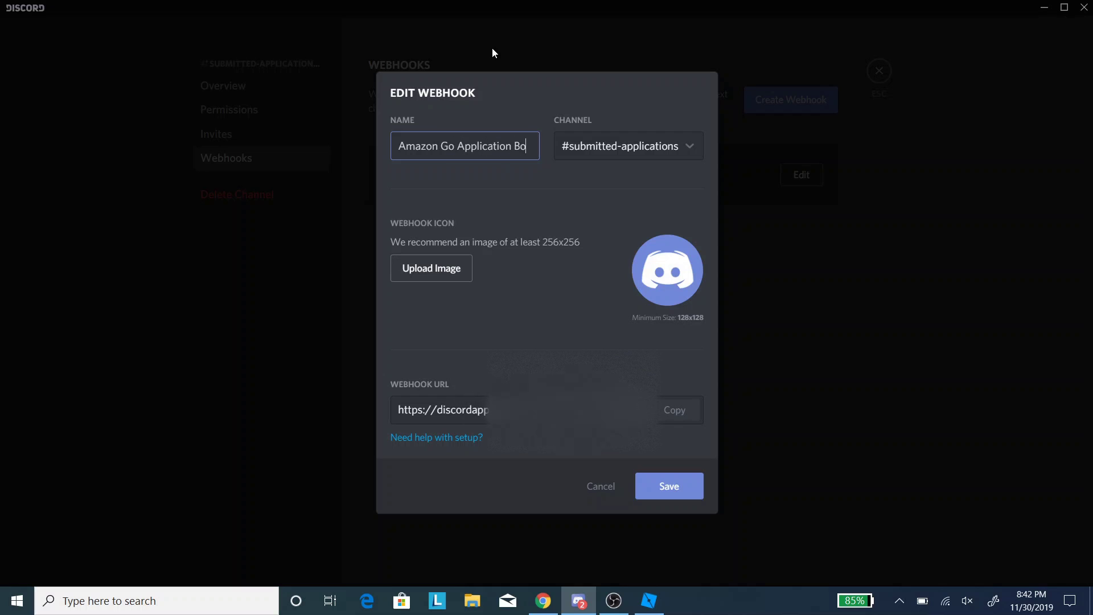
# Step: Set the Desktop amazon image as the webhook icon and save the webhook
pyautogui.click(432, 268)
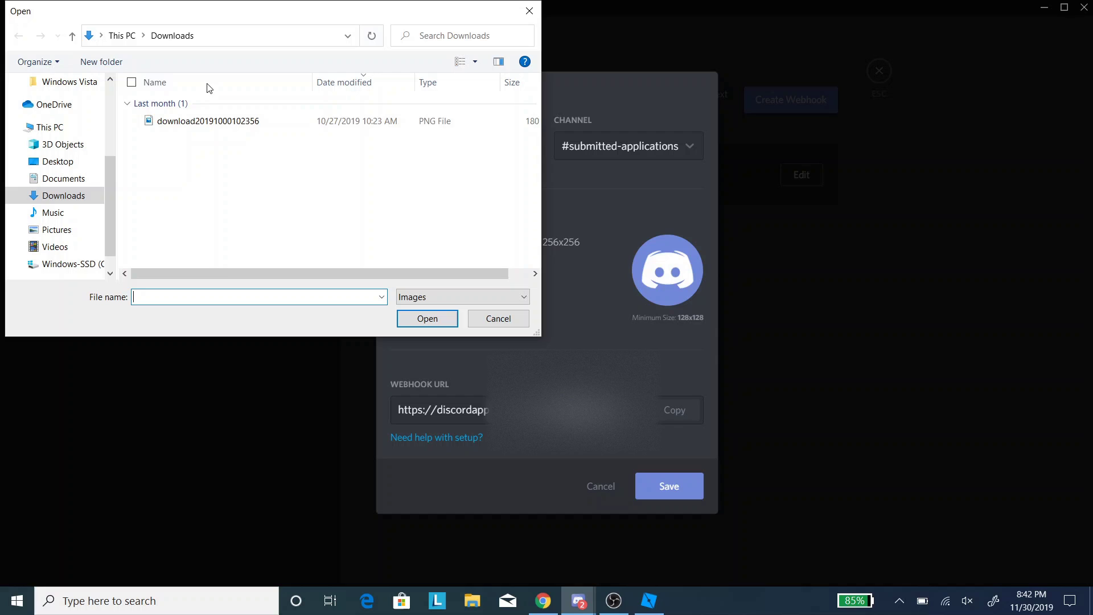
pyautogui.click(63, 231)
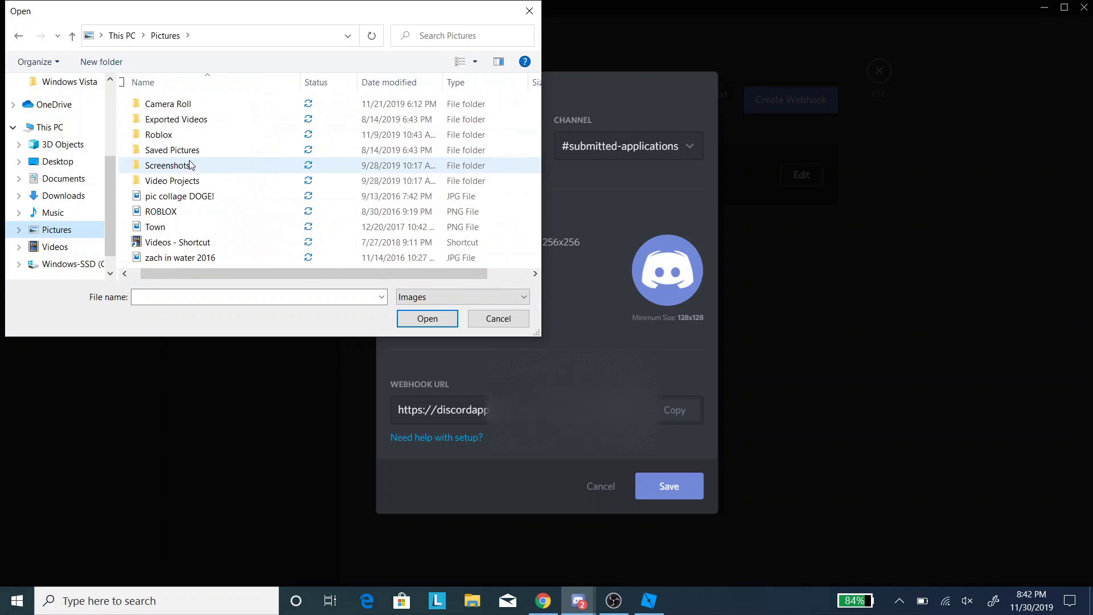
pyautogui.click(182, 134)
pyautogui.doubleClick(182, 134)
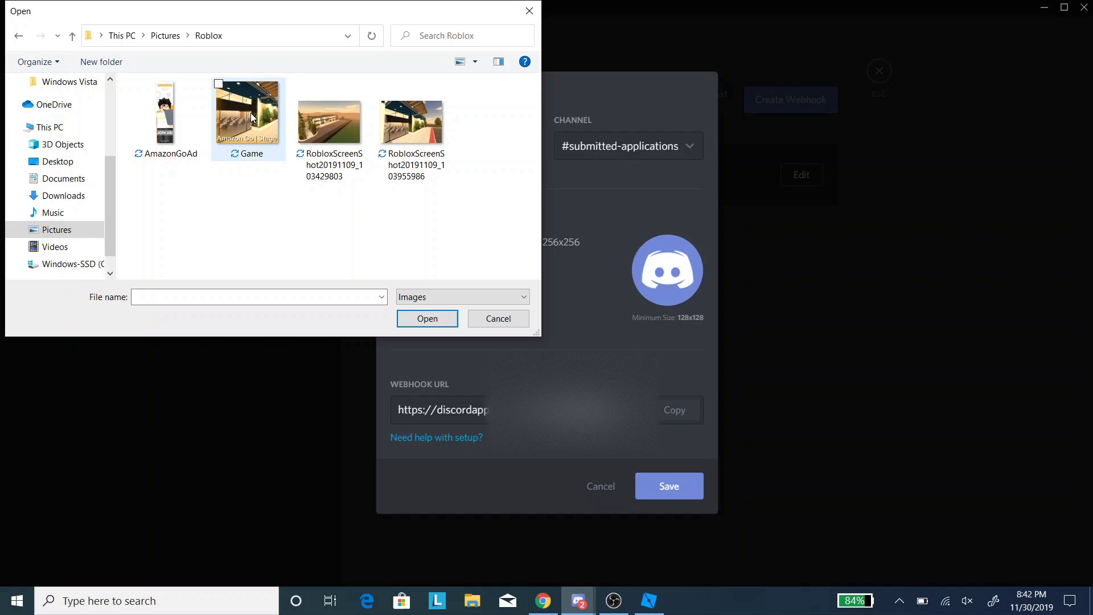
pyautogui.click(19, 35)
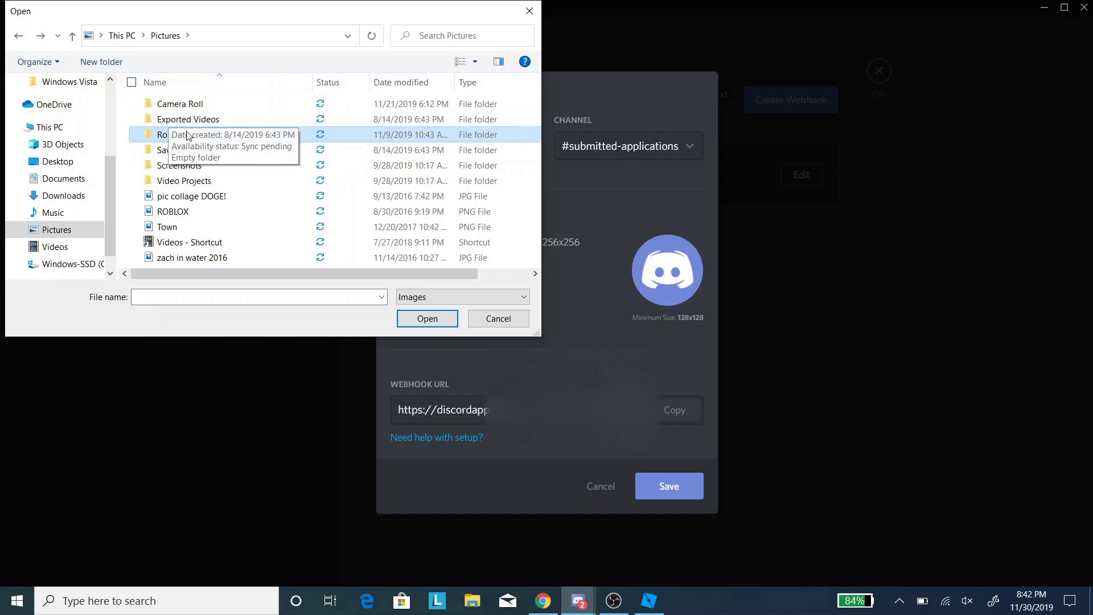
pyautogui.click(57, 161)
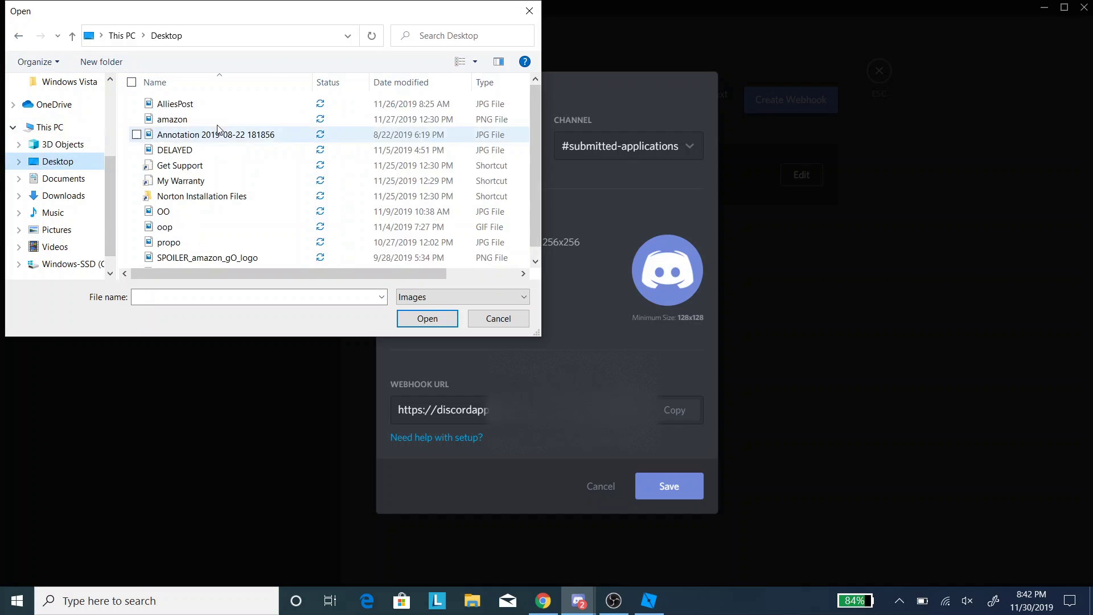
pyautogui.doubleClick(205, 119)
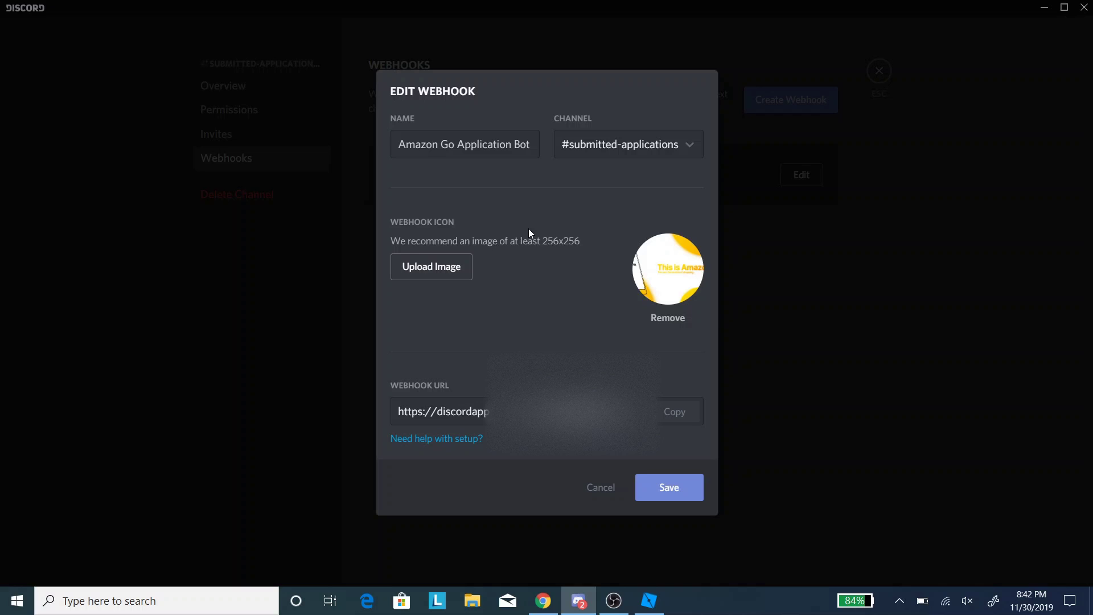
pyautogui.click(657, 488)
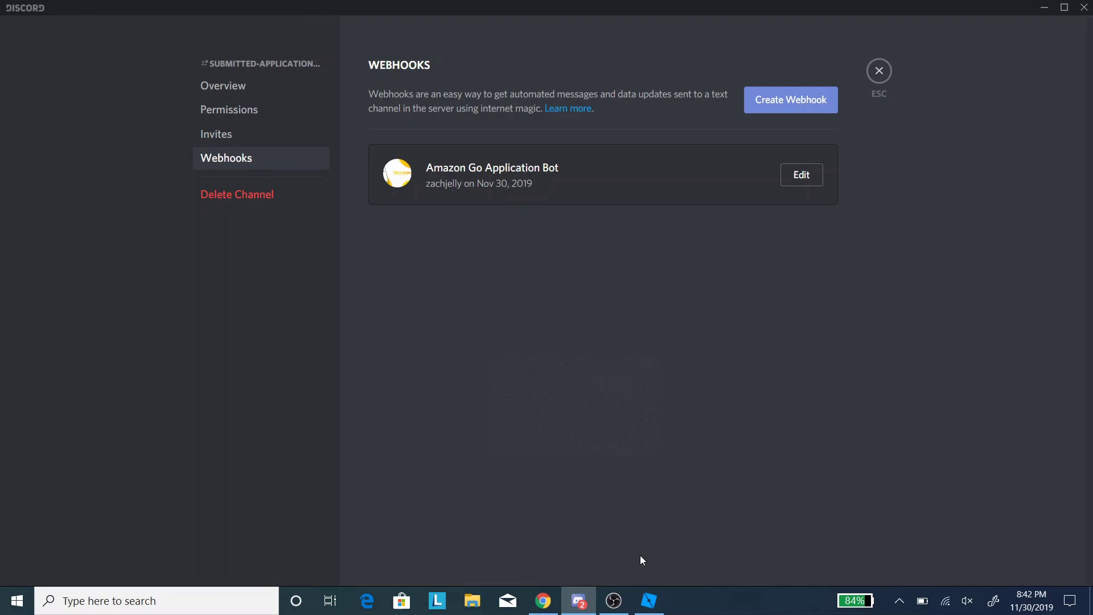
pyautogui.click(649, 600)
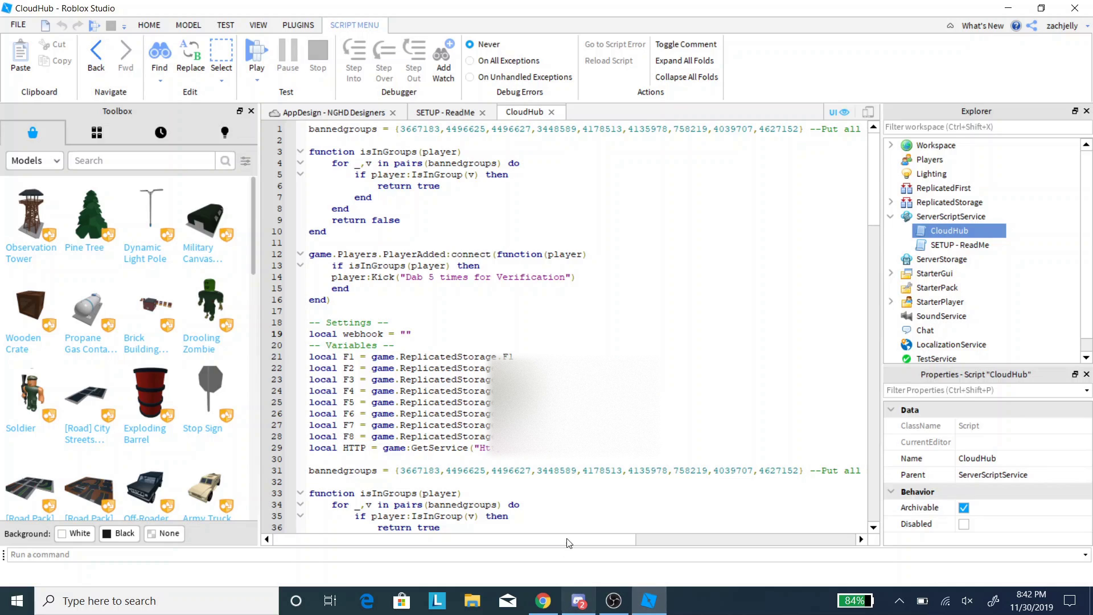
# Step: Copy the Amazon Go Application Bot's webhook URL in Discord and return to the CloudHub script
pyautogui.click(581, 600)
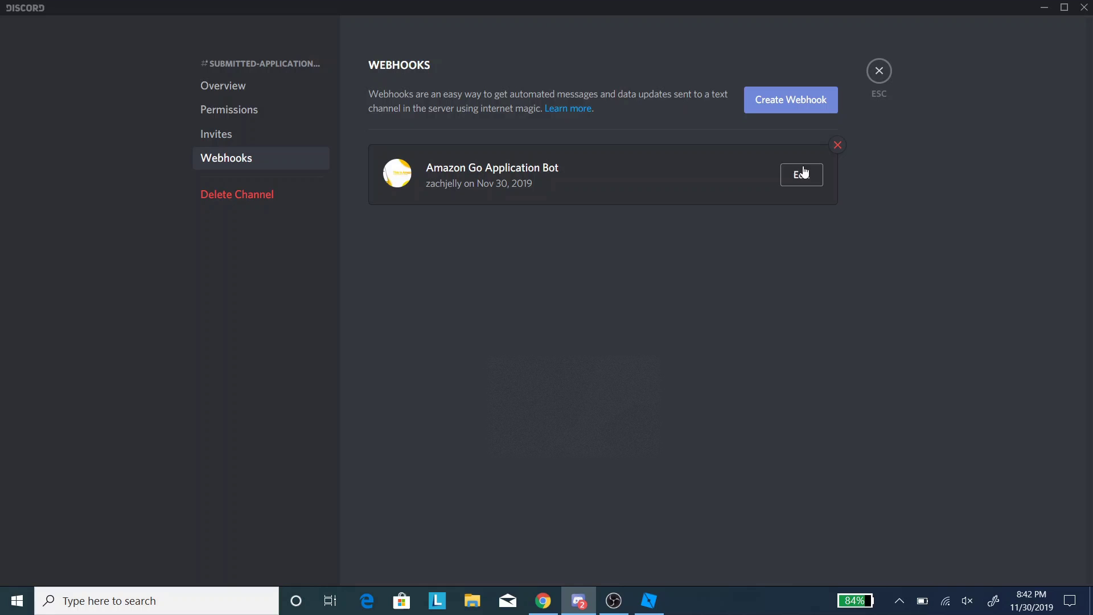
pyautogui.click(800, 176)
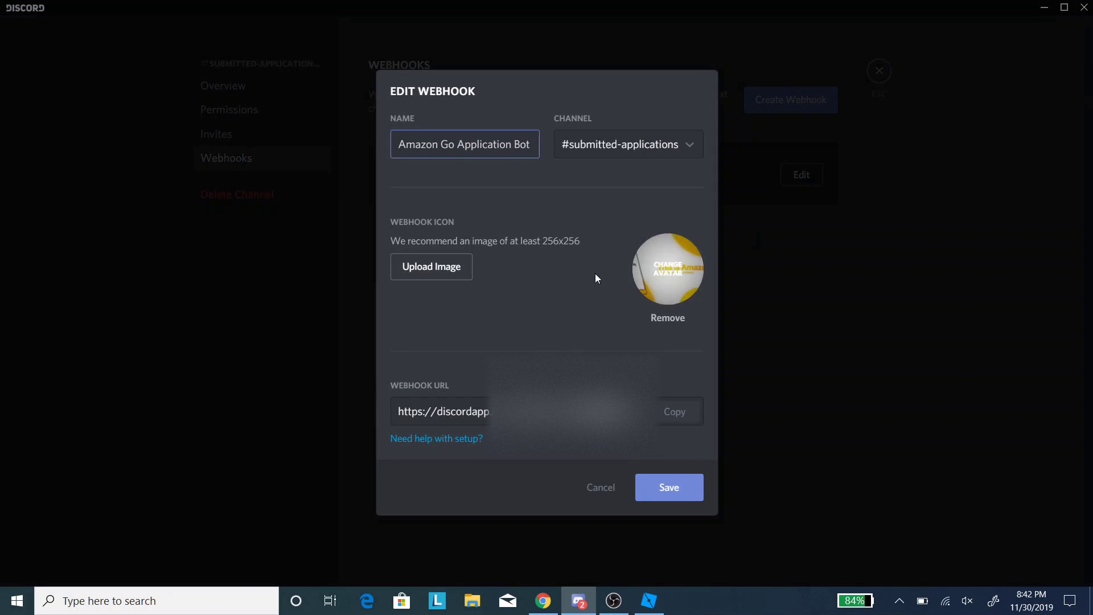
pyautogui.click(663, 414)
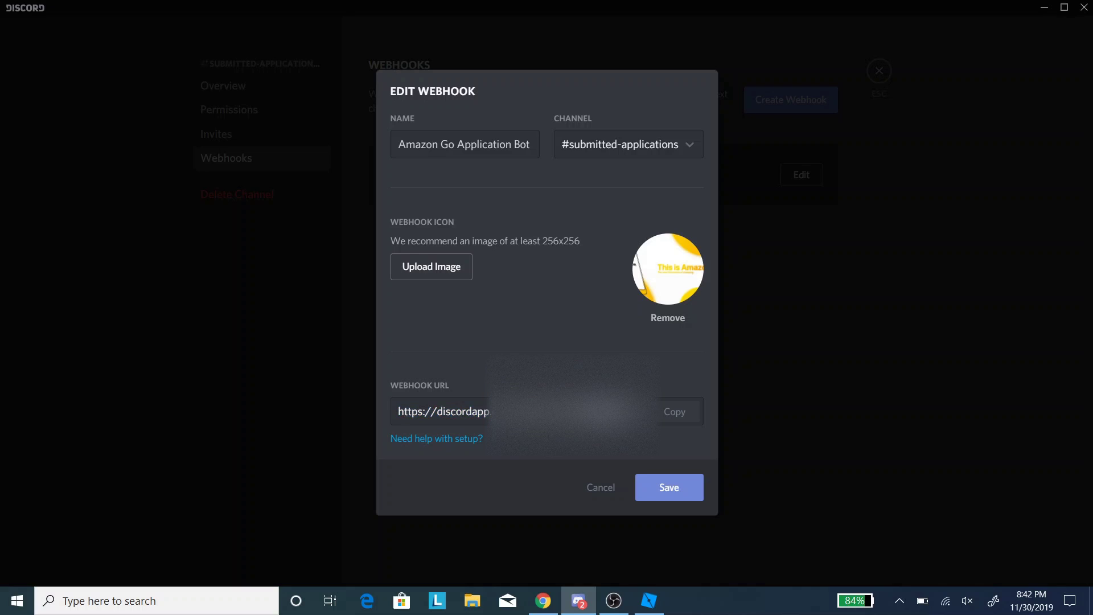
pyautogui.click(649, 601)
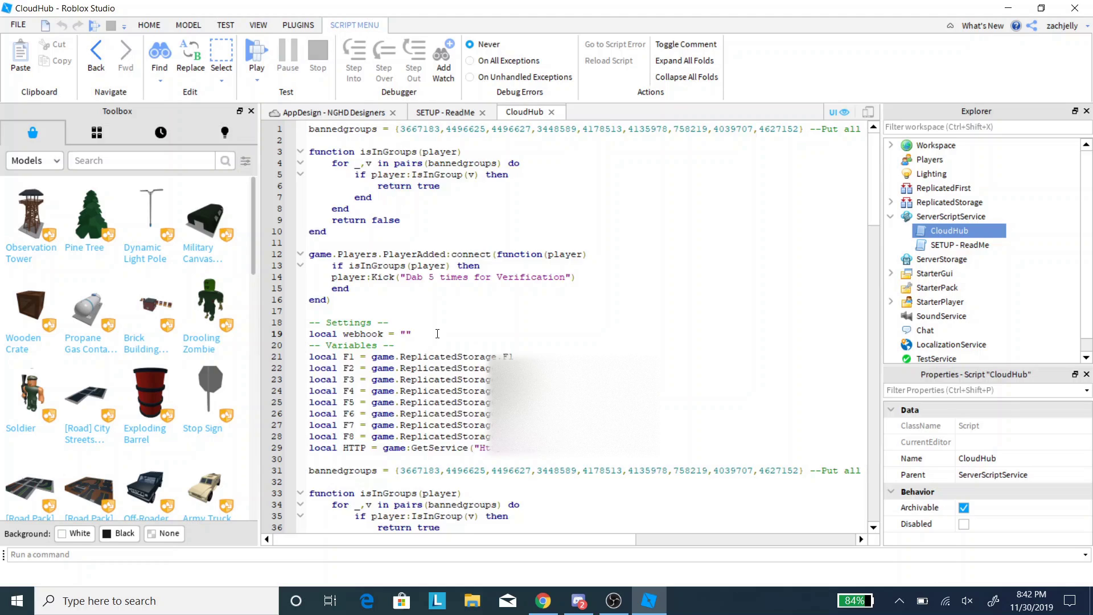
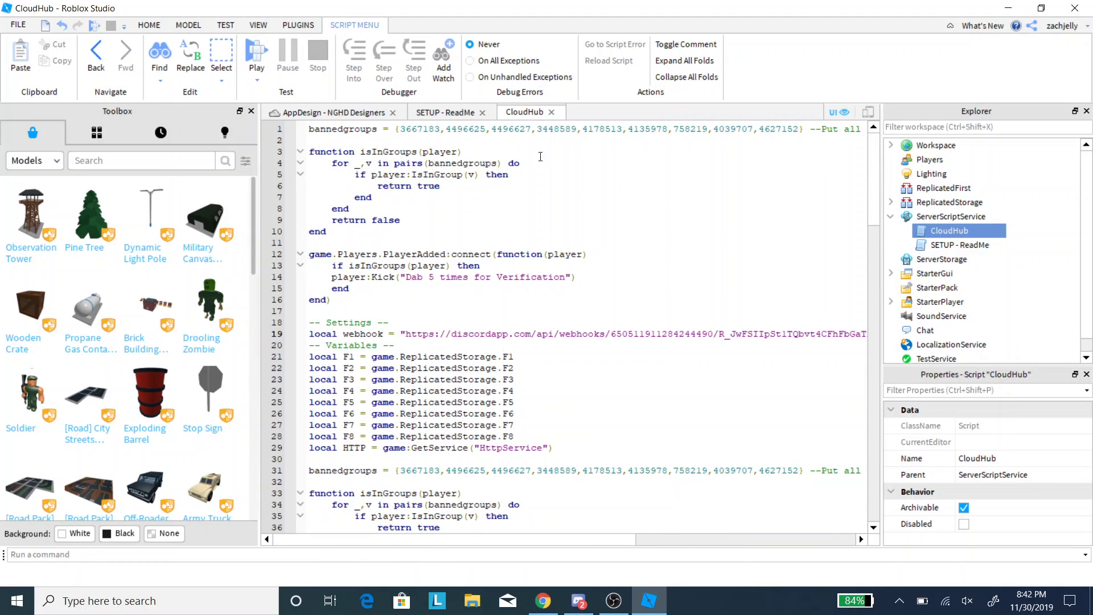
# Step: Close the CloudHub and SETUP - ReadMe scripts and peek into Workspace and ReplicatedStorage
pyautogui.click(551, 112)
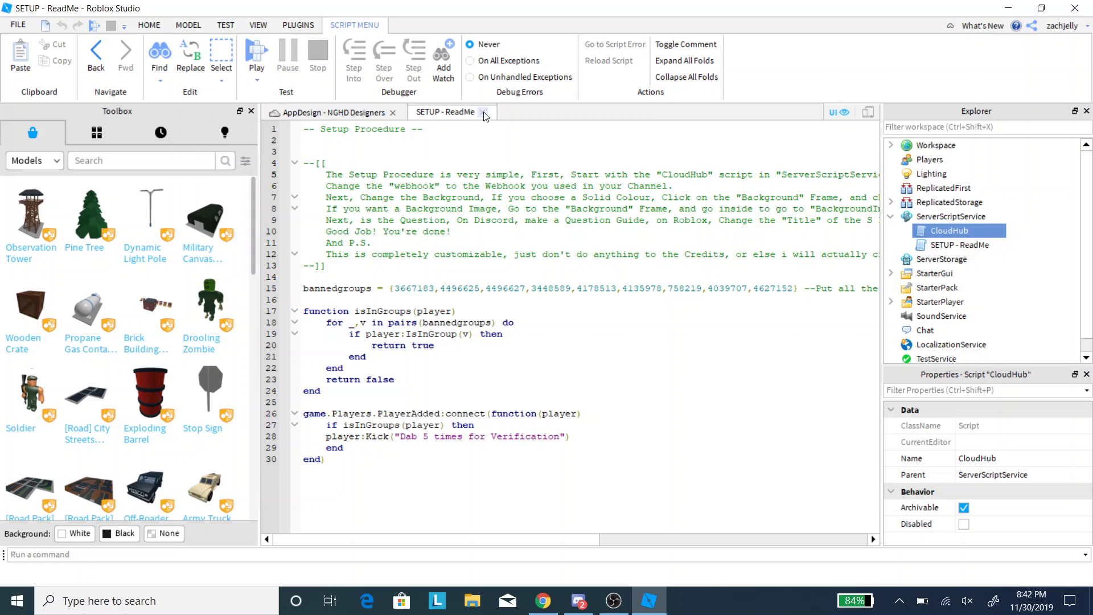
pyautogui.click(483, 112)
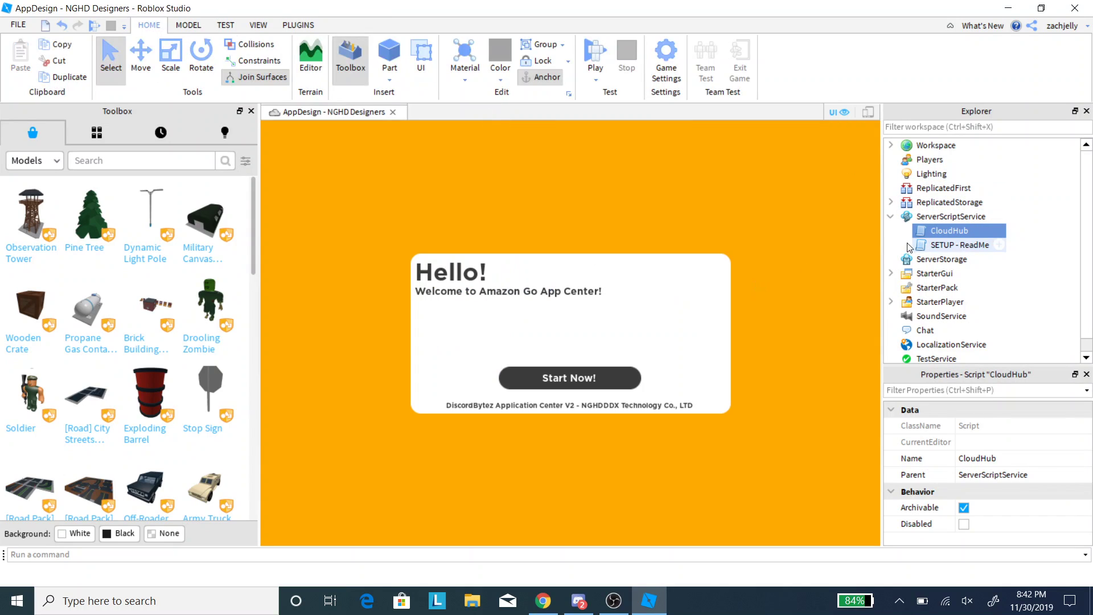
pyautogui.click(890, 202)
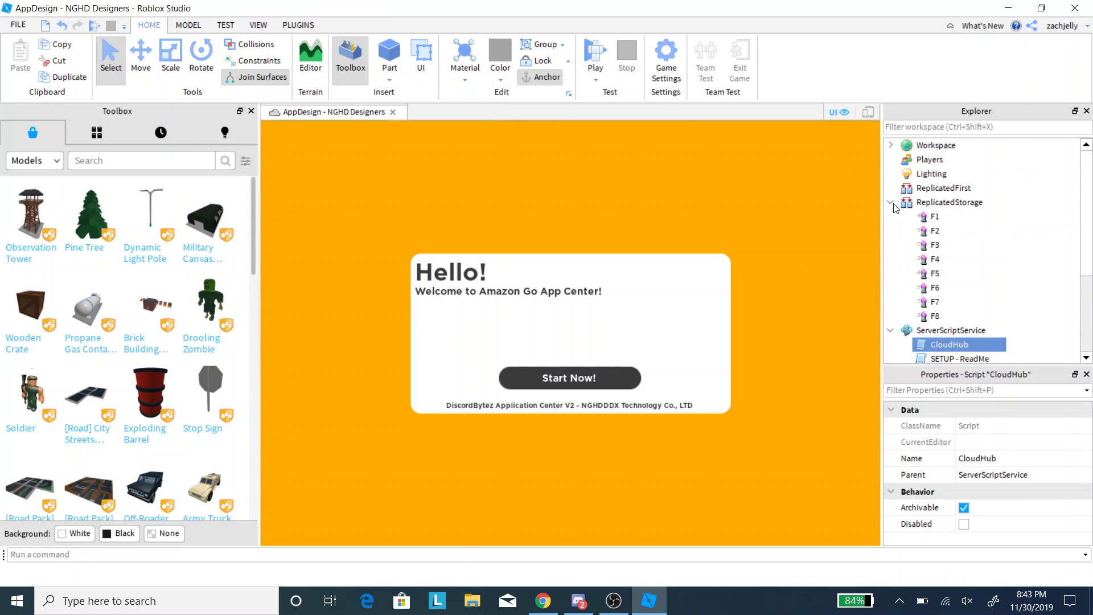
pyautogui.click(890, 202)
pyautogui.click(891, 145)
pyautogui.click(890, 145)
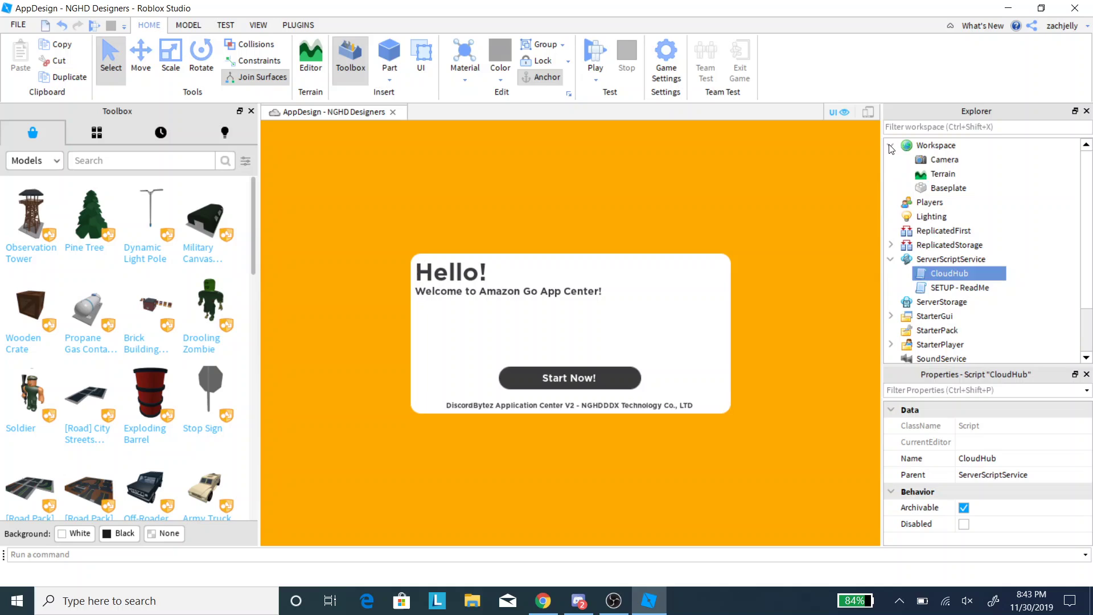
pyautogui.click(891, 202)
pyautogui.click(891, 203)
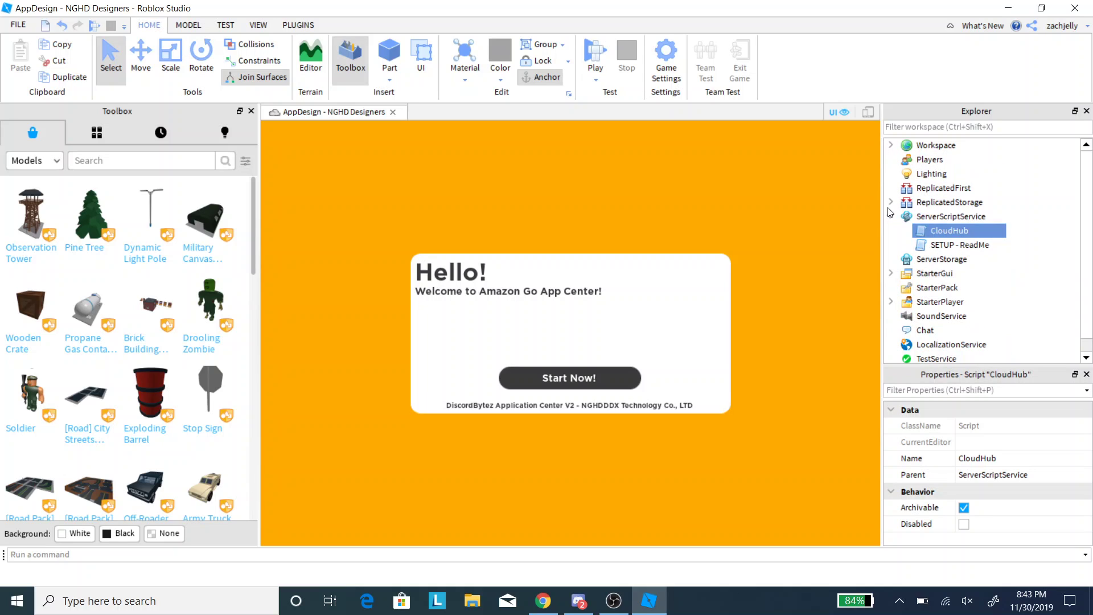
# Step: Expand StarterGui > RequestGUI > S1 in Explorer, then bring OBS to the front
pyautogui.click(891, 273)
pyautogui.click(890, 273)
pyautogui.click(891, 274)
pyautogui.scroll(-2, 896, 273)
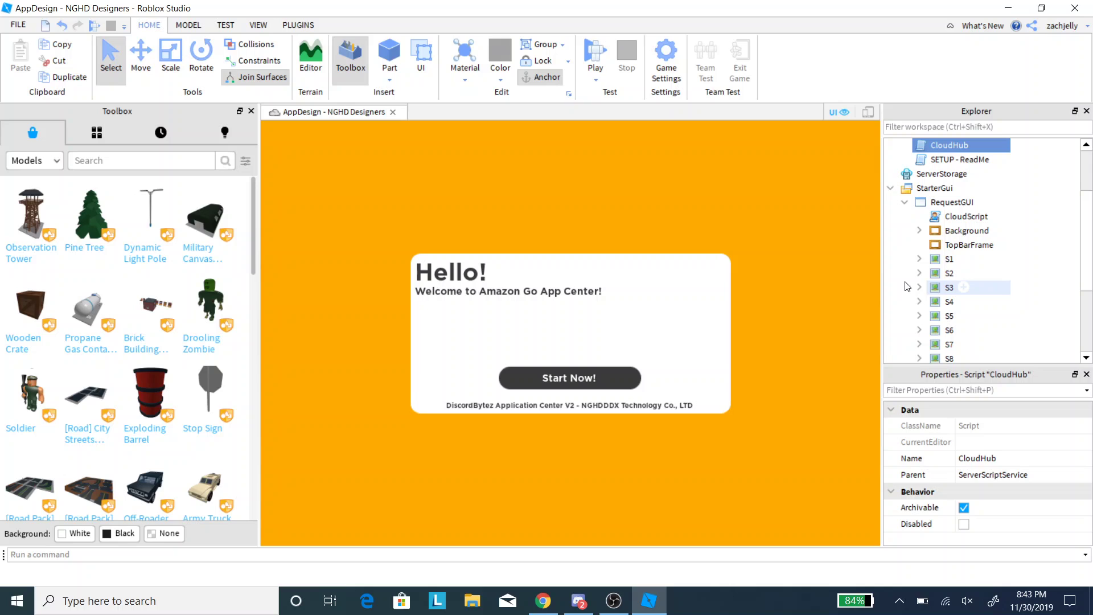
pyautogui.click(919, 259)
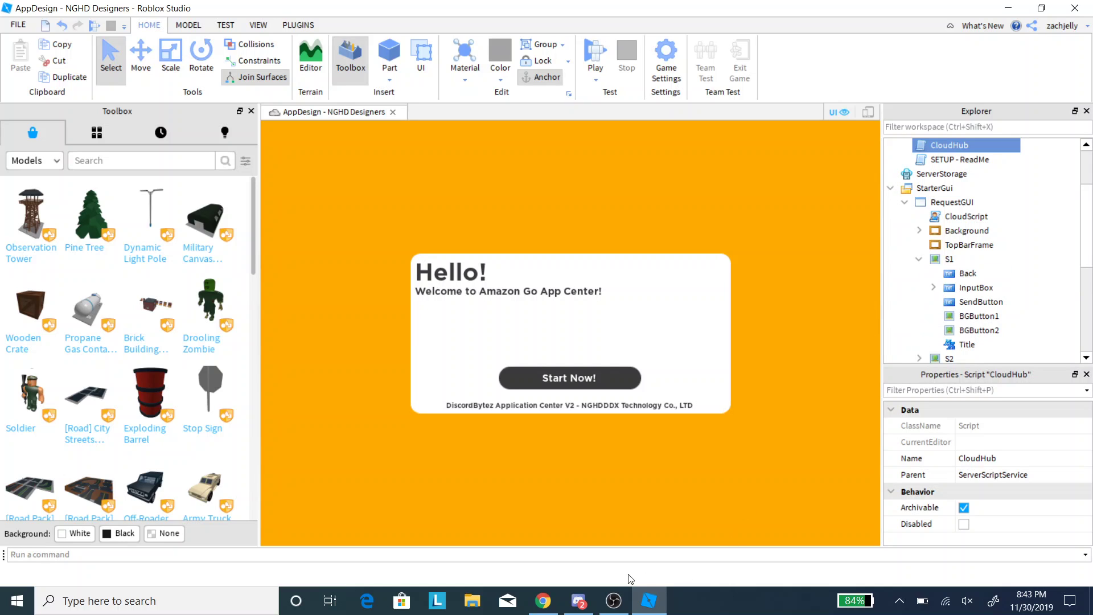
pyautogui.click(617, 600)
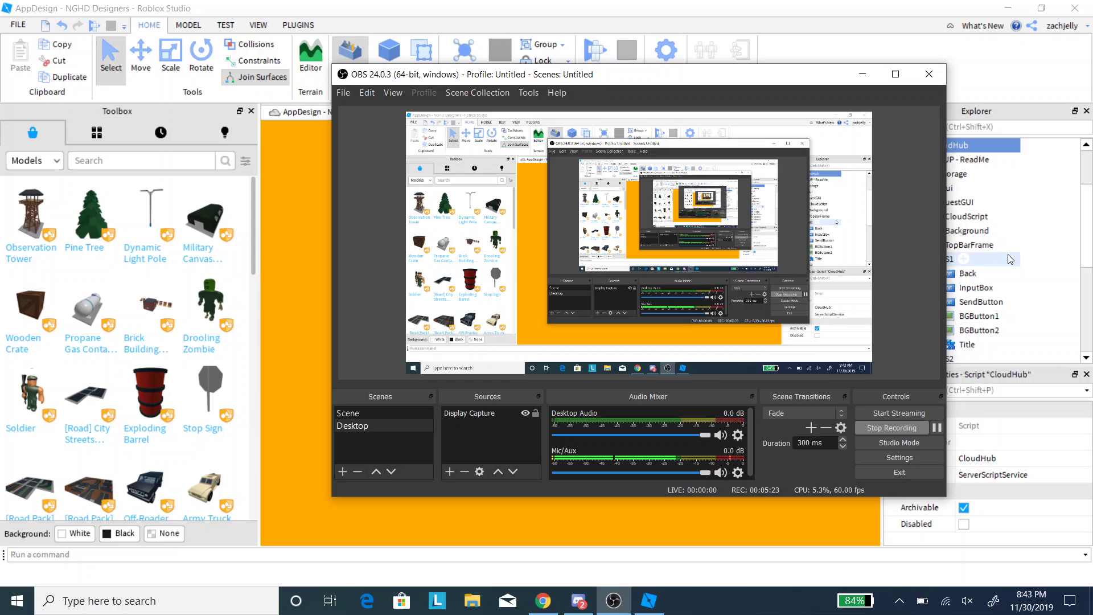
# Step: Set the S1 Title label's Text to '1. Why would you work here?'
pyautogui.click(993, 288)
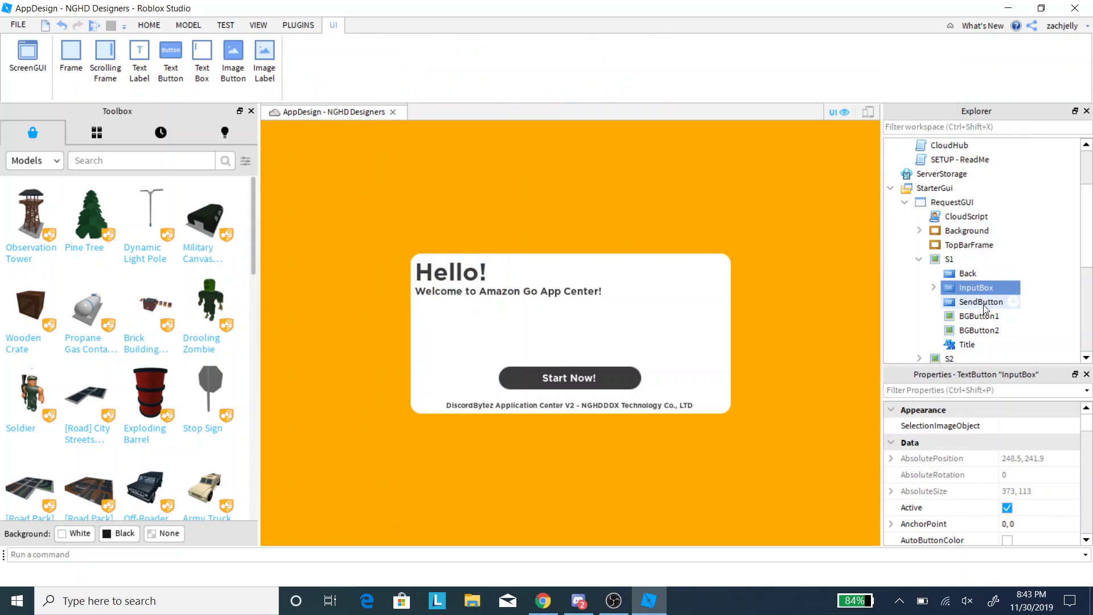
pyautogui.scroll(-2, 961, 273)
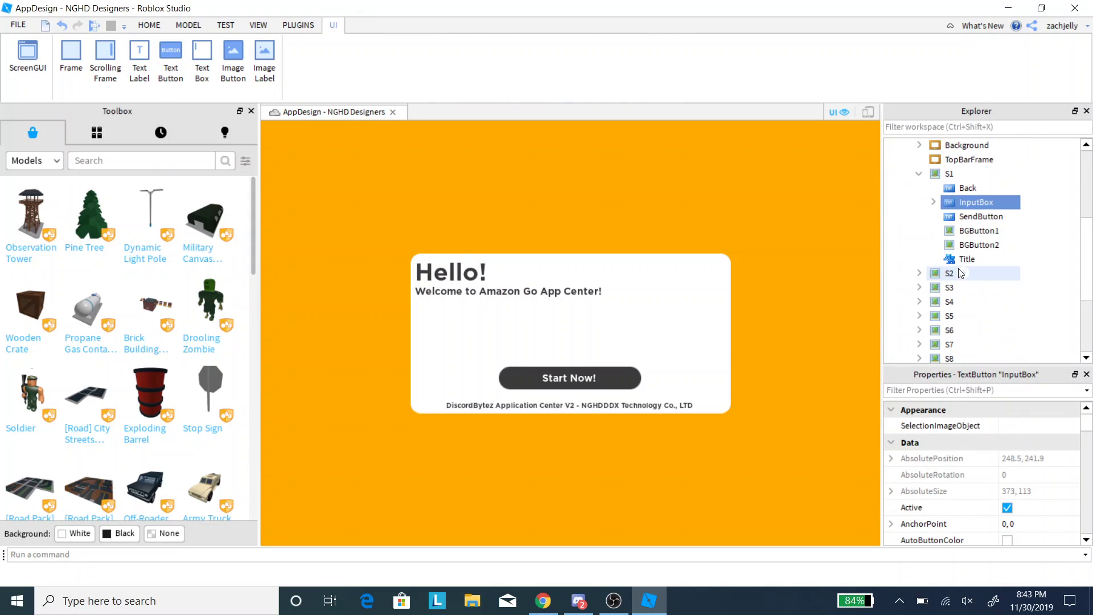
pyautogui.scroll(-3, 961, 274)
pyautogui.click(950, 235)
pyautogui.scroll(3, 951, 258)
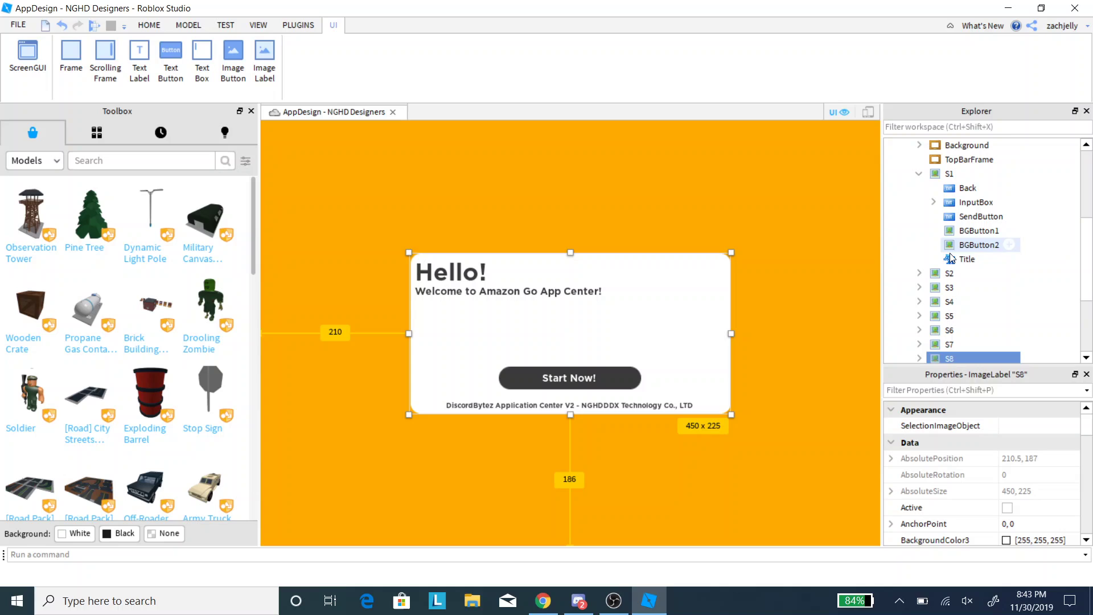
pyautogui.click(950, 258)
pyautogui.scroll(-15, 996, 479)
pyautogui.scroll(3, 1003, 482)
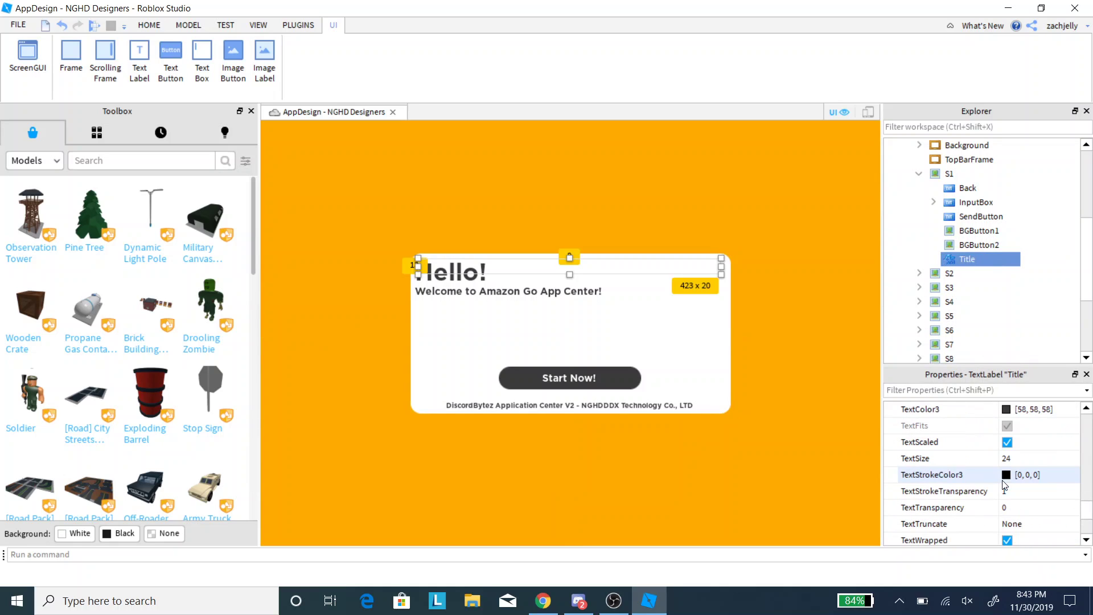
pyautogui.scroll(3, 1003, 482)
pyautogui.click(979, 425)
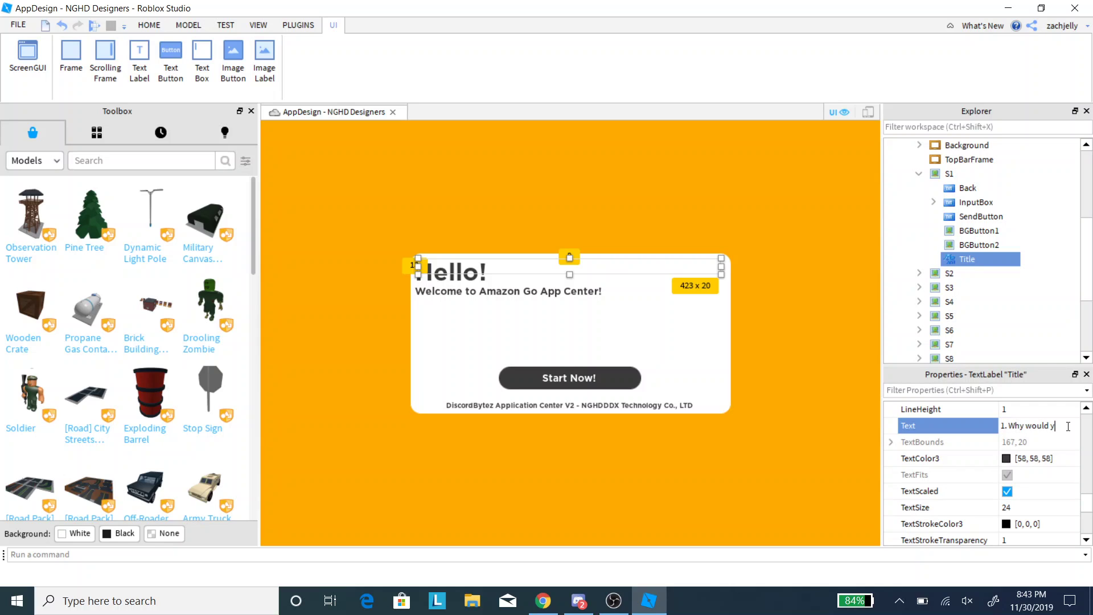
pyautogui.write('1. Why would you work here?')
pyautogui.press('Return')
# Step: Collapse S1 and look through the S2, S6, S7, Send and S8 frames
pyautogui.scroll(2, 954, 258)
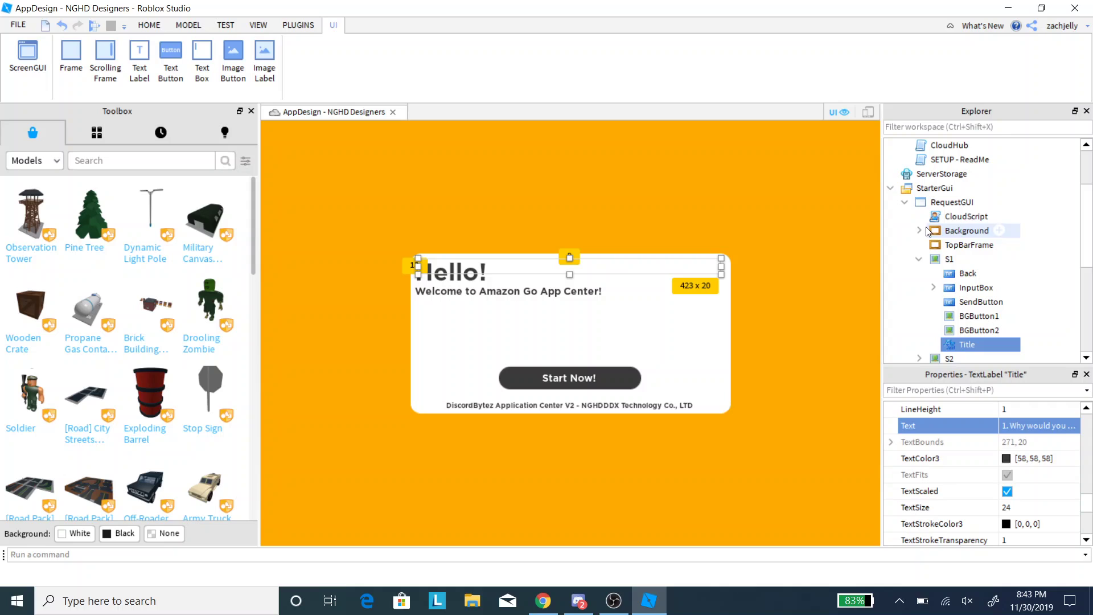
pyautogui.click(919, 259)
pyautogui.click(937, 272)
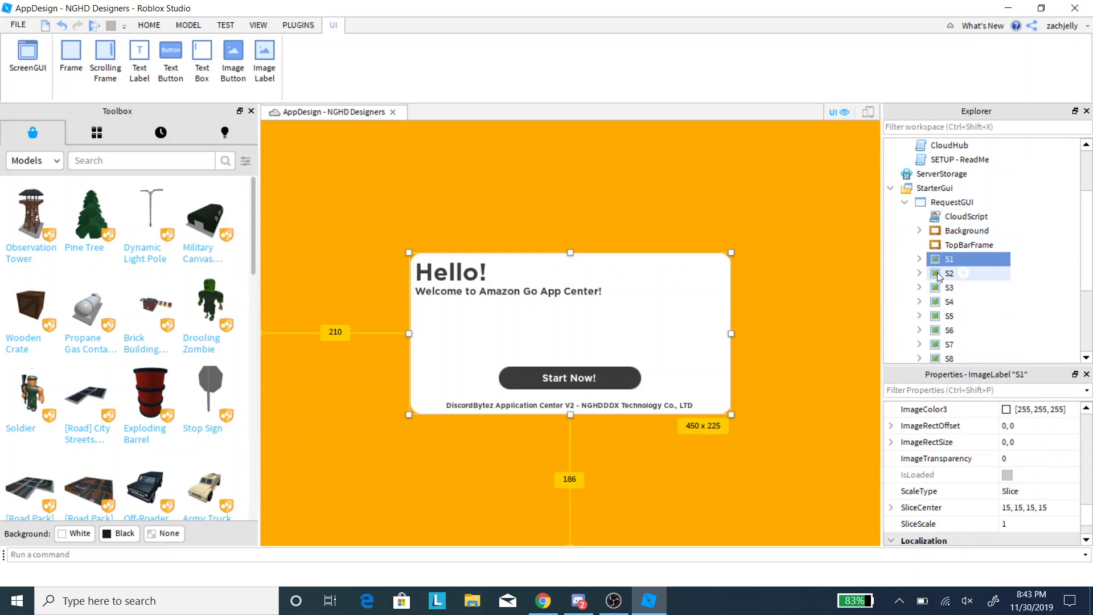
pyautogui.scroll(-1, 937, 288)
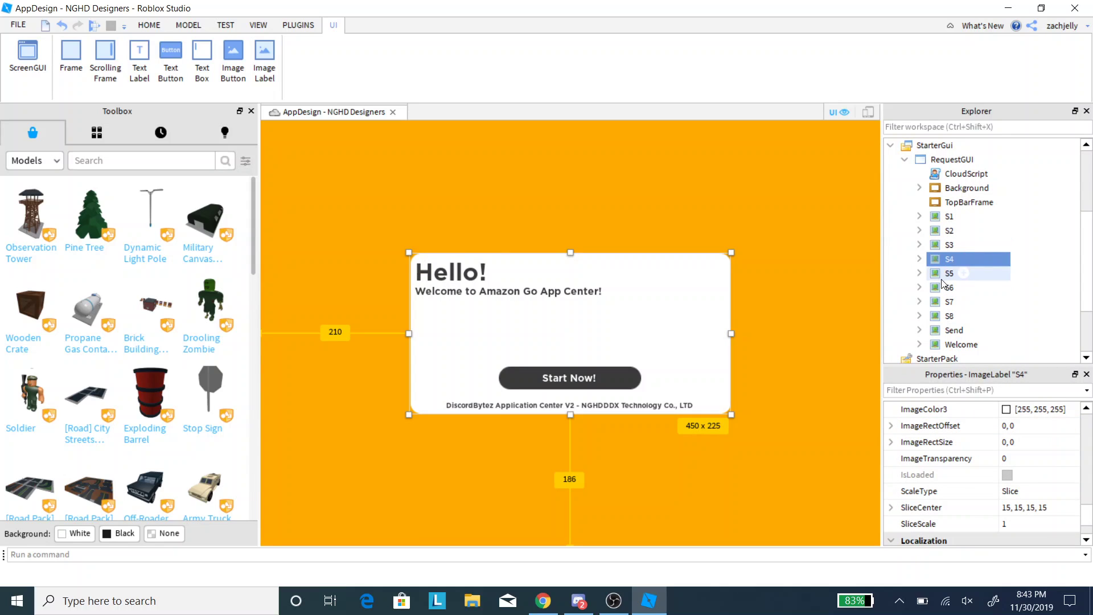
pyautogui.click(944, 288)
pyautogui.click(946, 302)
pyautogui.click(952, 330)
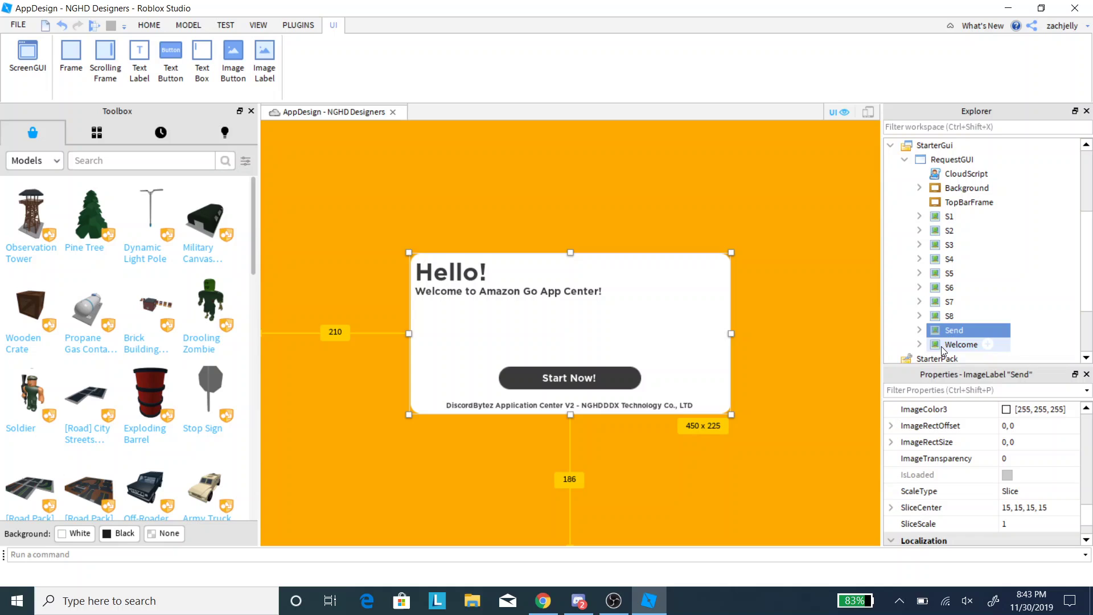
pyautogui.click(948, 316)
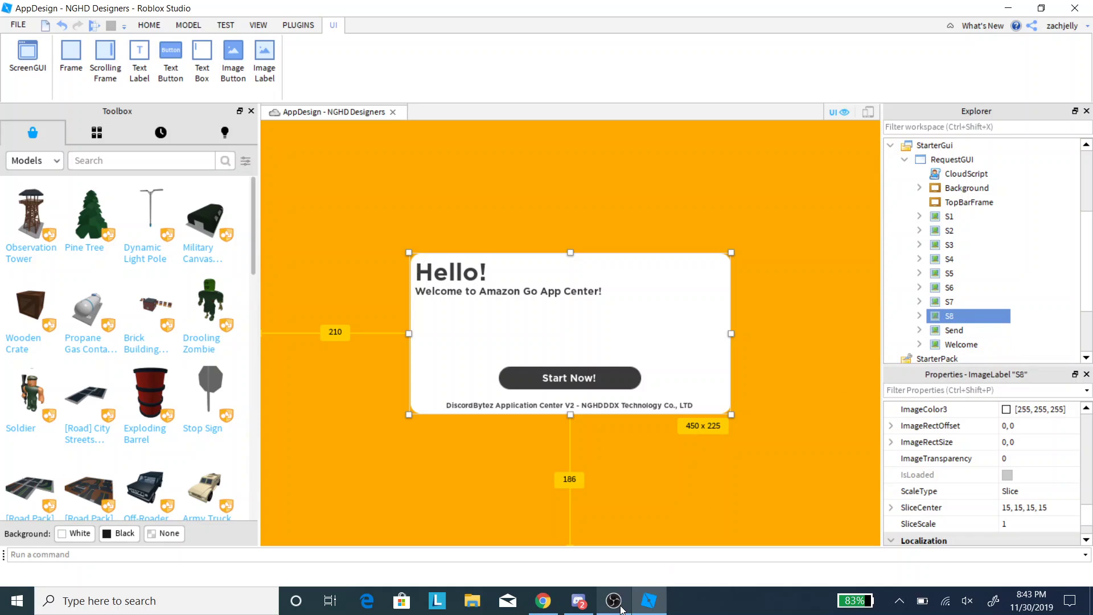
# Step: Briefly pause the OBS screen recording and return to Roblox Studio
pyautogui.moveTo(620, 607)
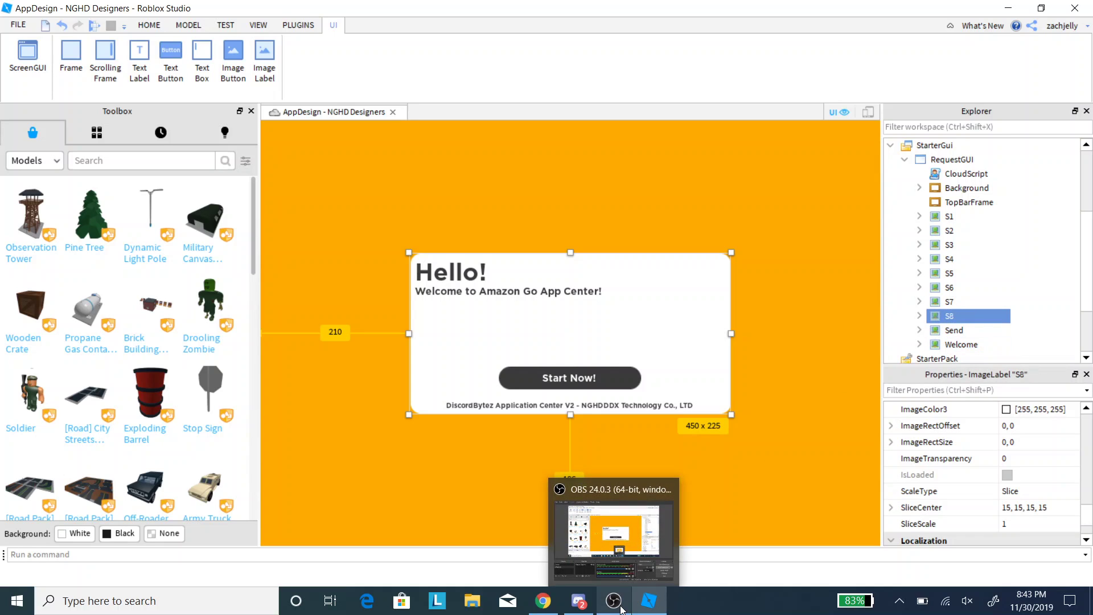
pyautogui.click(623, 569)
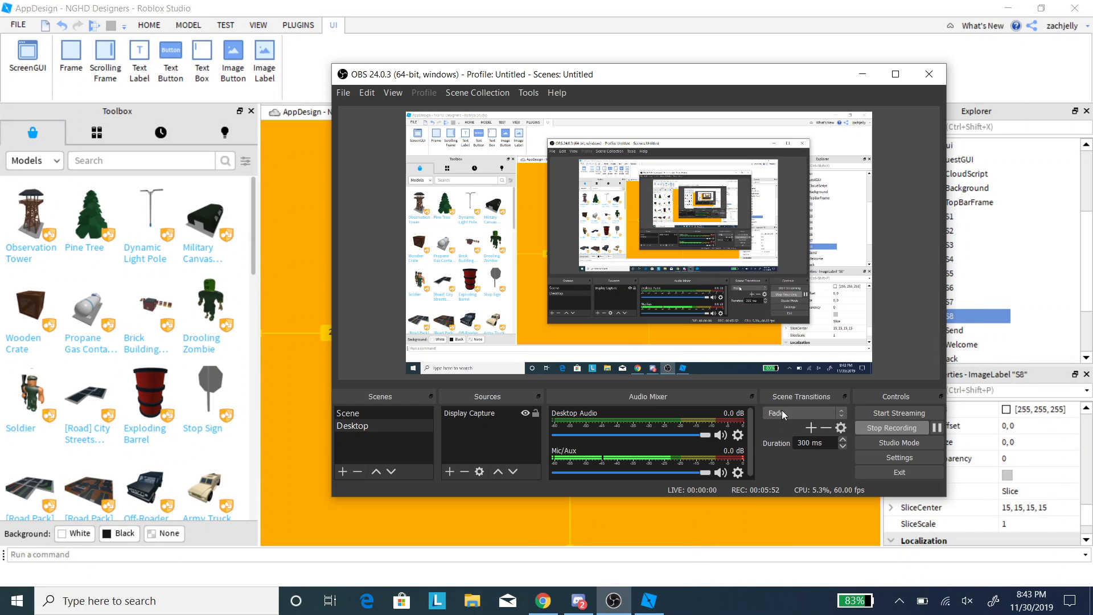
pyautogui.click(940, 428)
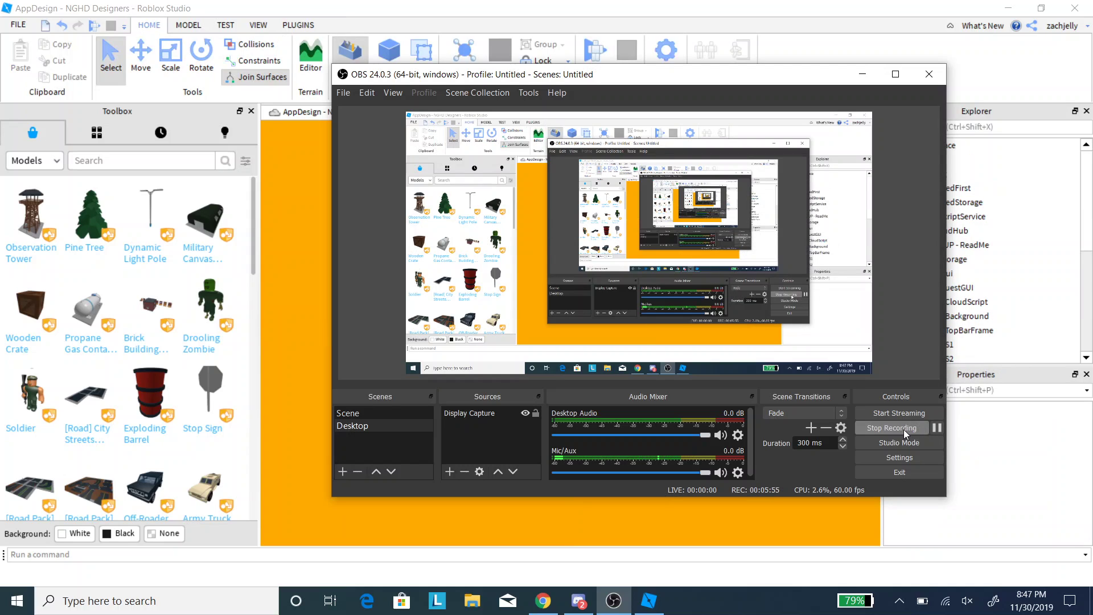
pyautogui.click(592, 522)
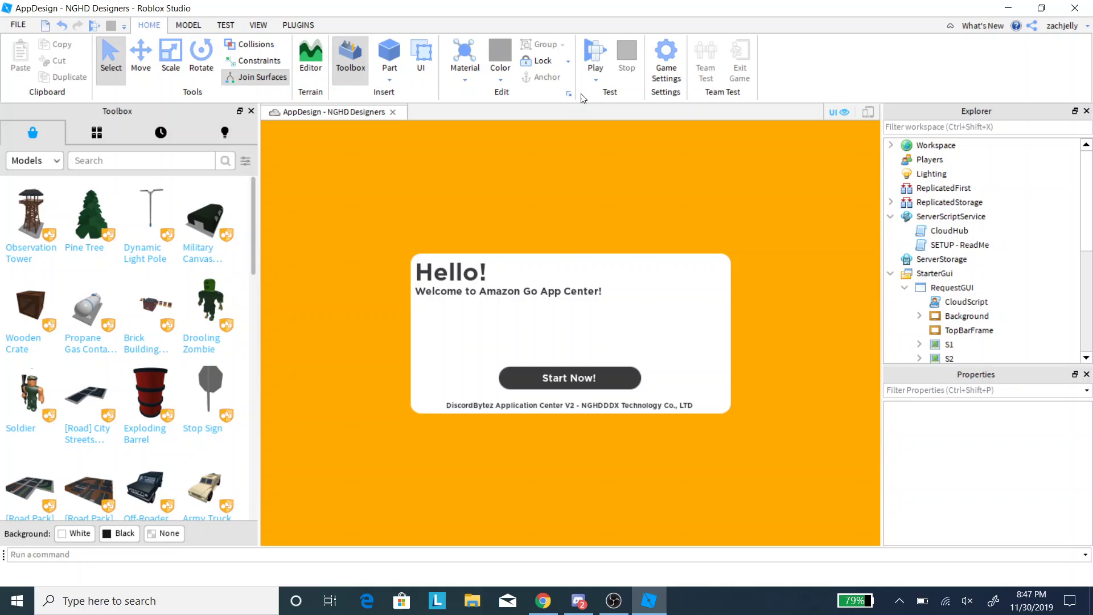
pyautogui.click(24, 24)
pyautogui.click(94, 188)
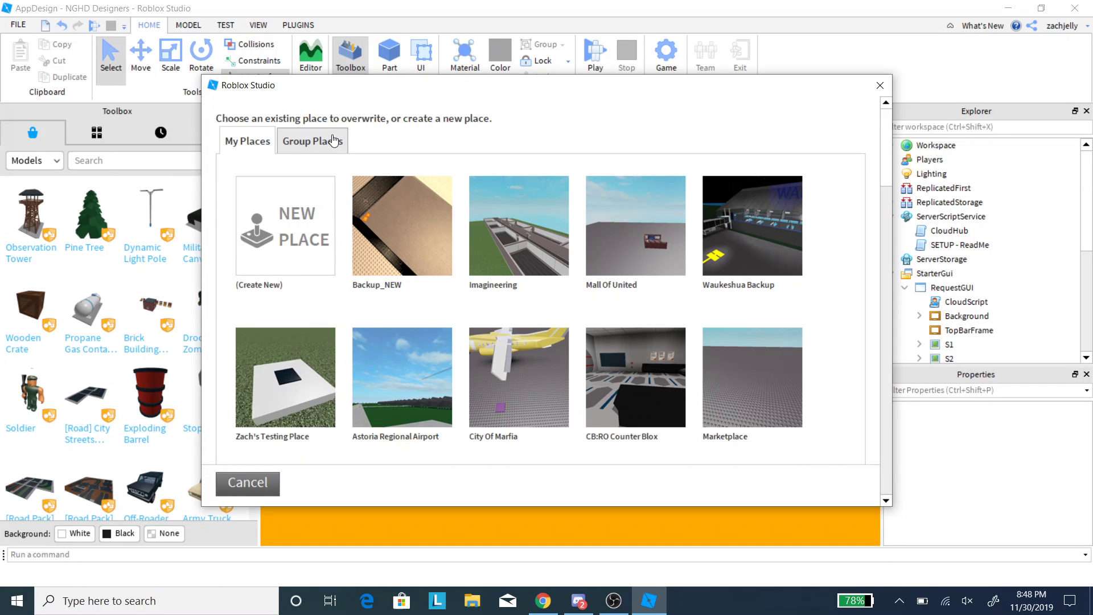
pyautogui.click(334, 140)
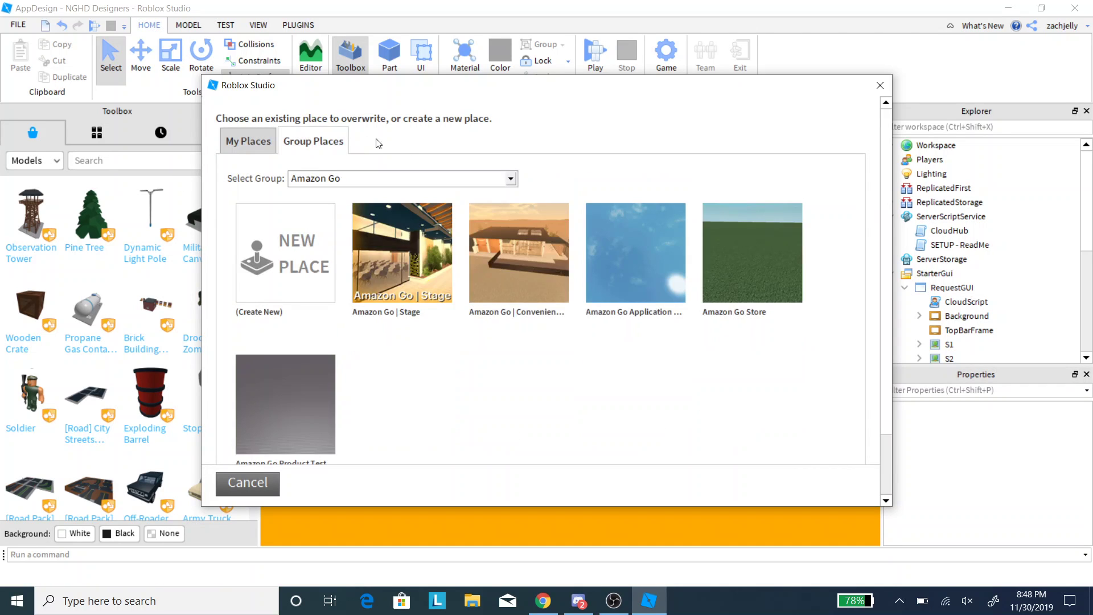
pyautogui.click(879, 84)
# Step: Collapse RequestGUI and ServerScriptService in Explorer and select SoundService
pyautogui.scroll(-5, 935, 219)
pyautogui.scroll(5, 935, 219)
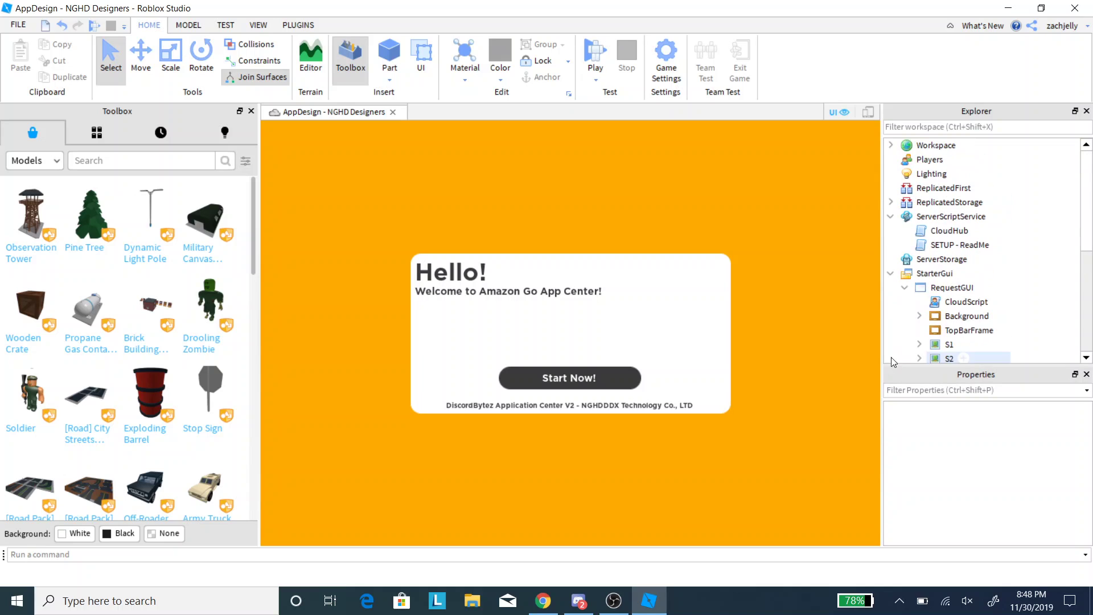
pyautogui.click(905, 287)
pyautogui.scroll(-2, 966, 287)
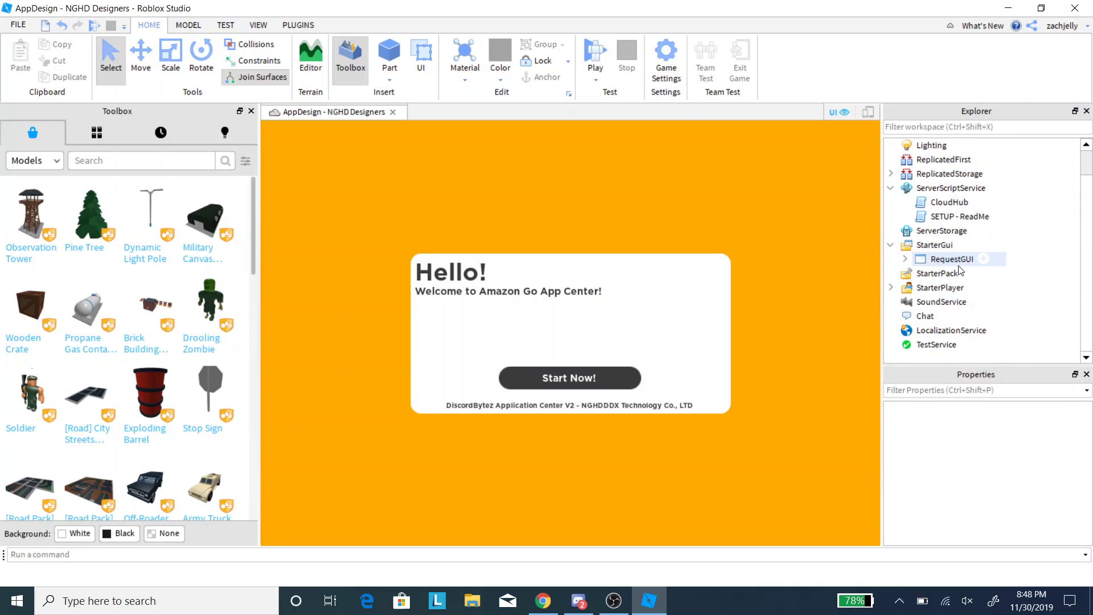
pyautogui.click(891, 188)
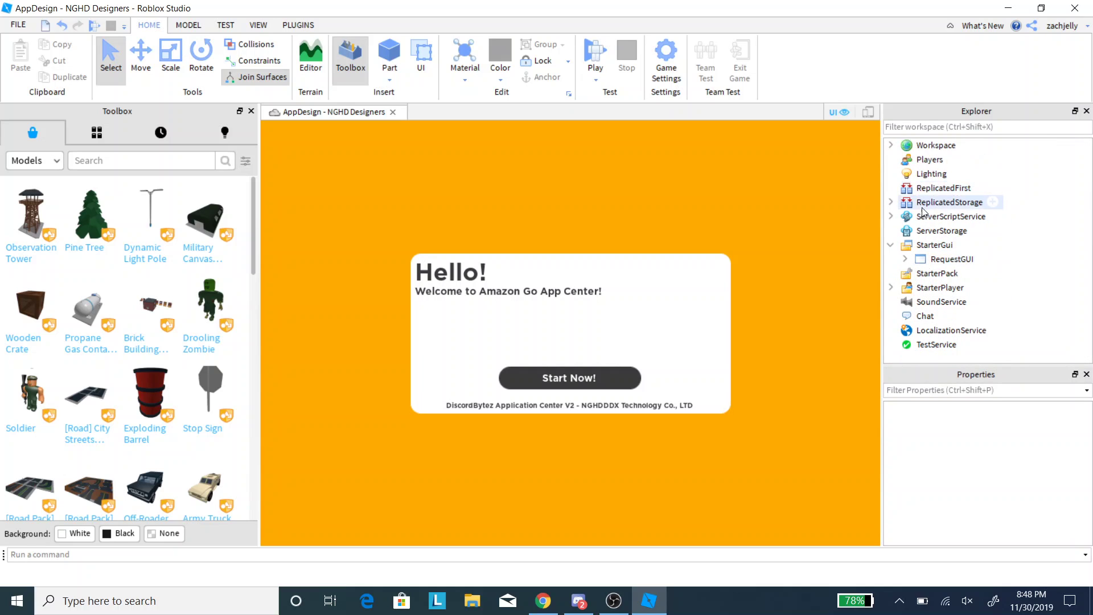
pyautogui.click(890, 203)
pyautogui.click(889, 203)
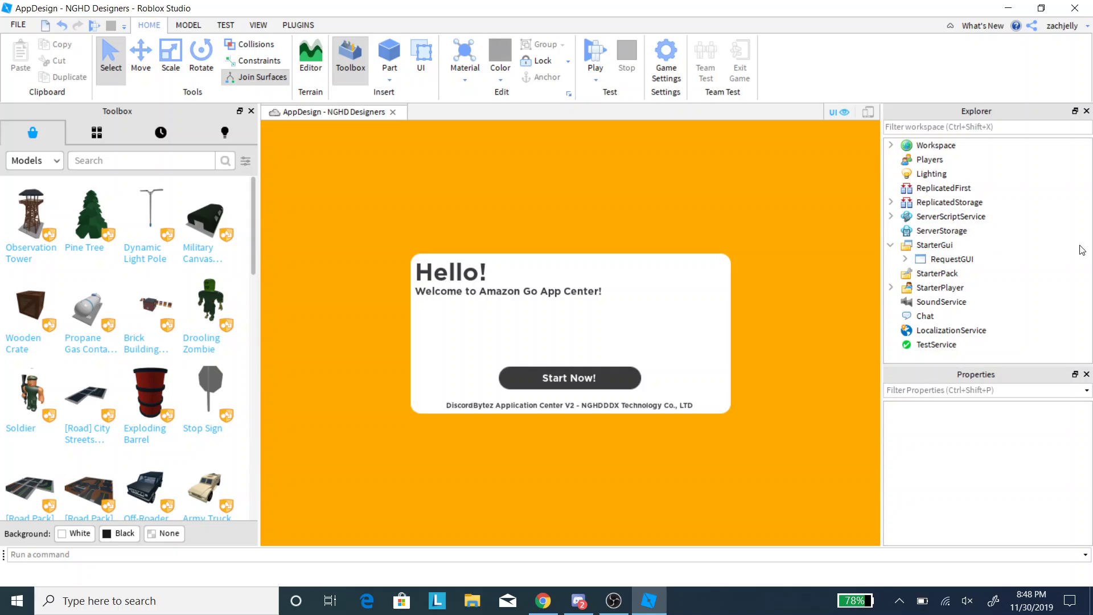
pyautogui.click(954, 258)
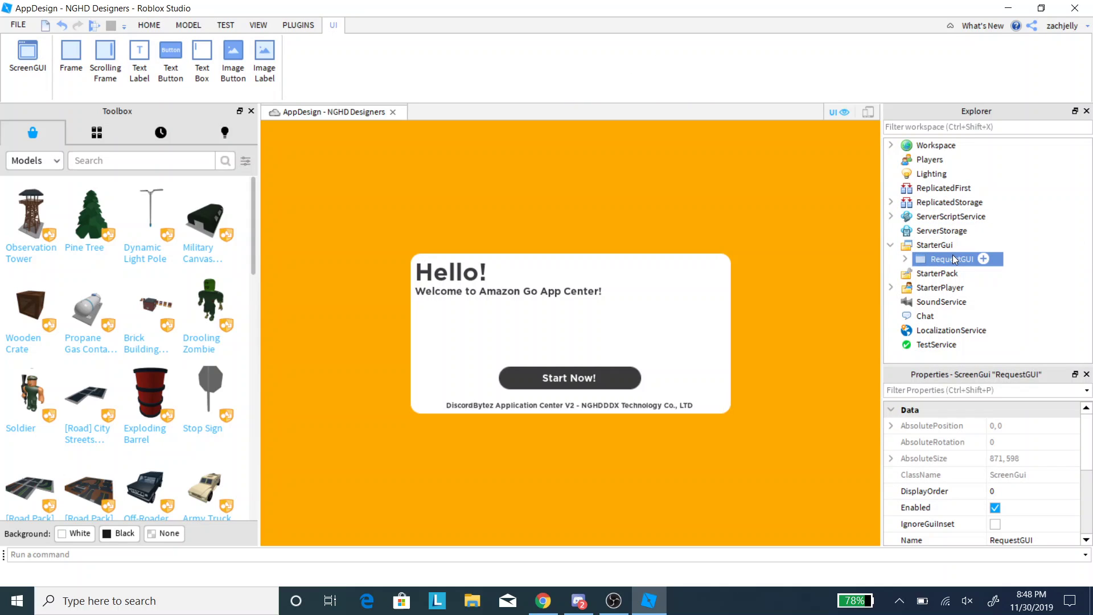
pyautogui.click(945, 302)
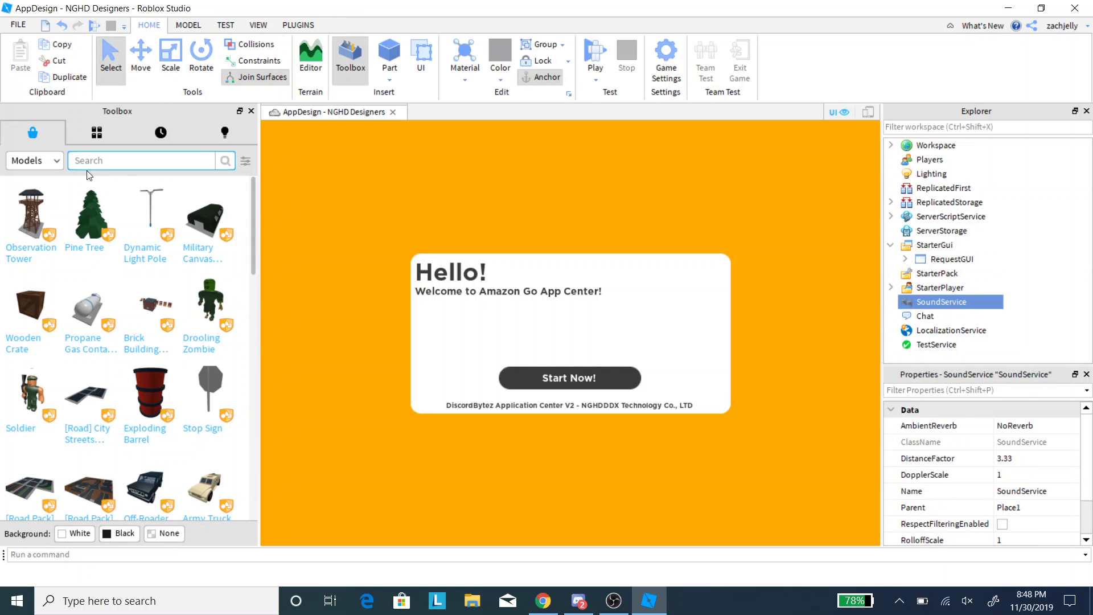
# Step: Search Toolbox Audio for 'mashups' and drag a result into the Workspace
pyautogui.click(33, 160)
pyautogui.click(24, 229)
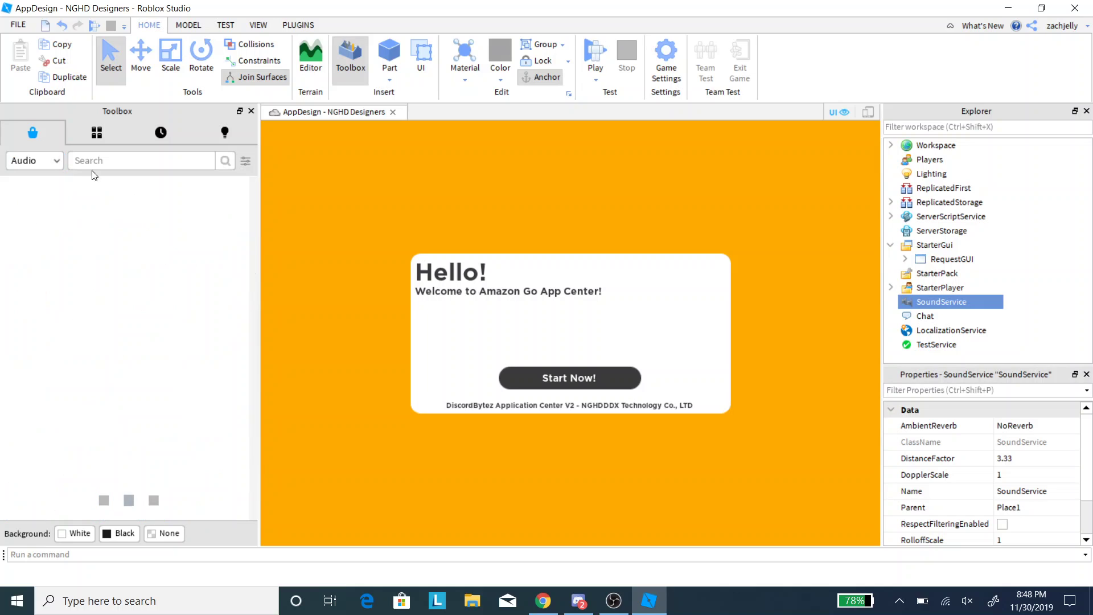
pyautogui.click(136, 161)
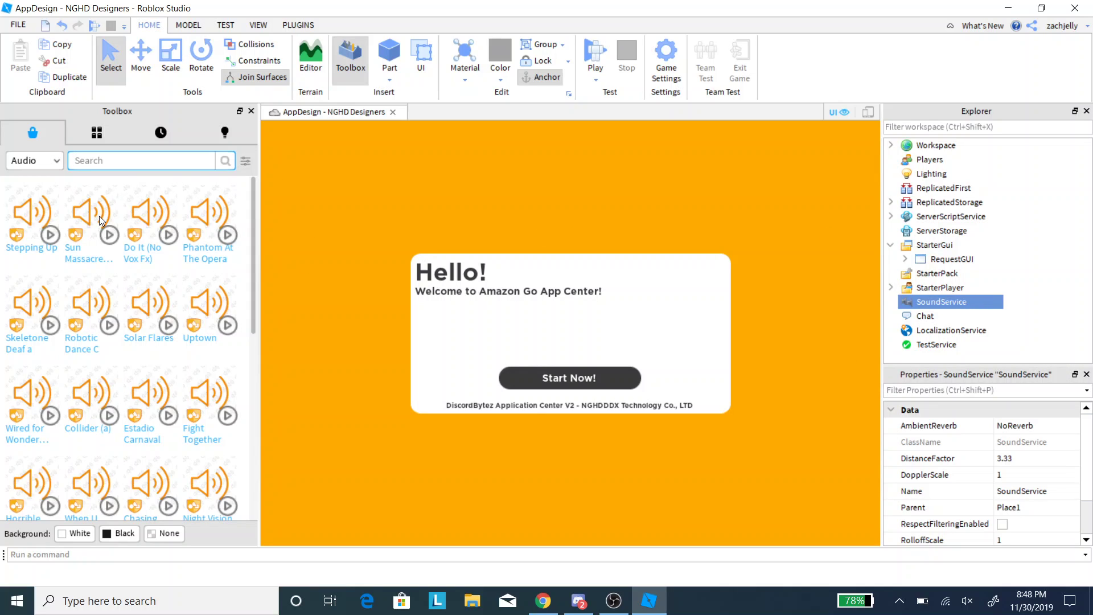
pyautogui.write('mashups')
pyautogui.press('Return')
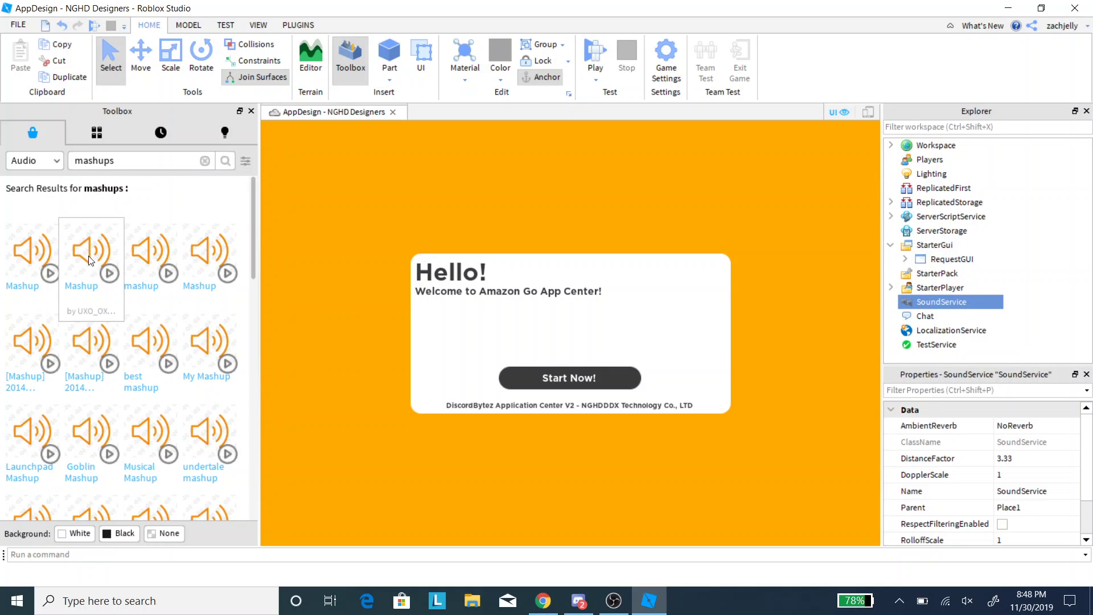
pyautogui.moveTo(80, 263); pyautogui.dragTo(566, 284)
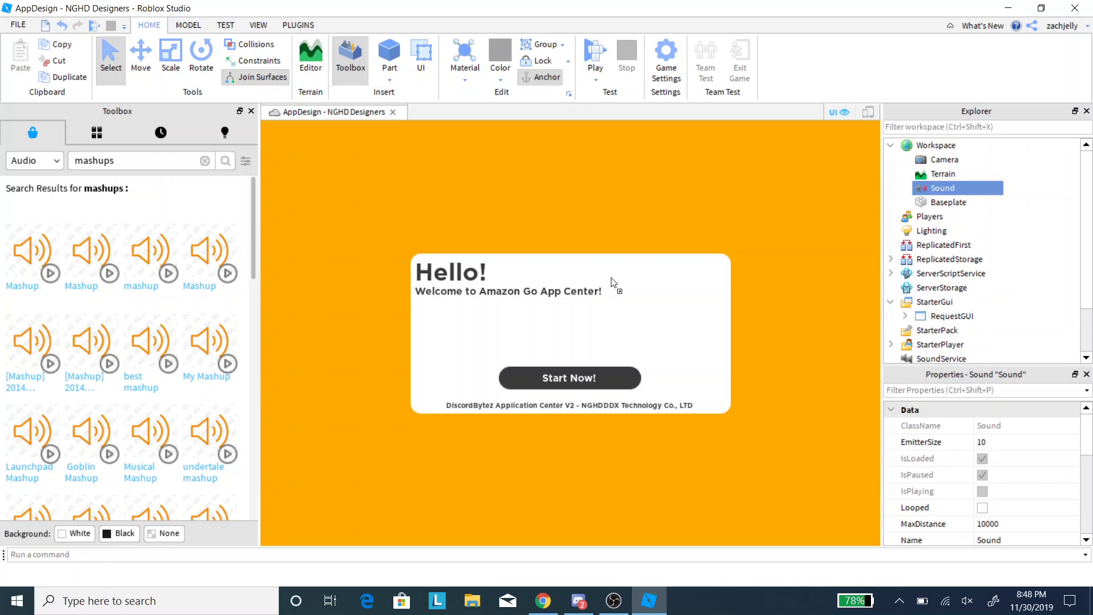
# Step: Deselect the new Sound and switch the Toolbox back to Models
pyautogui.scroll(-5, 986, 448)
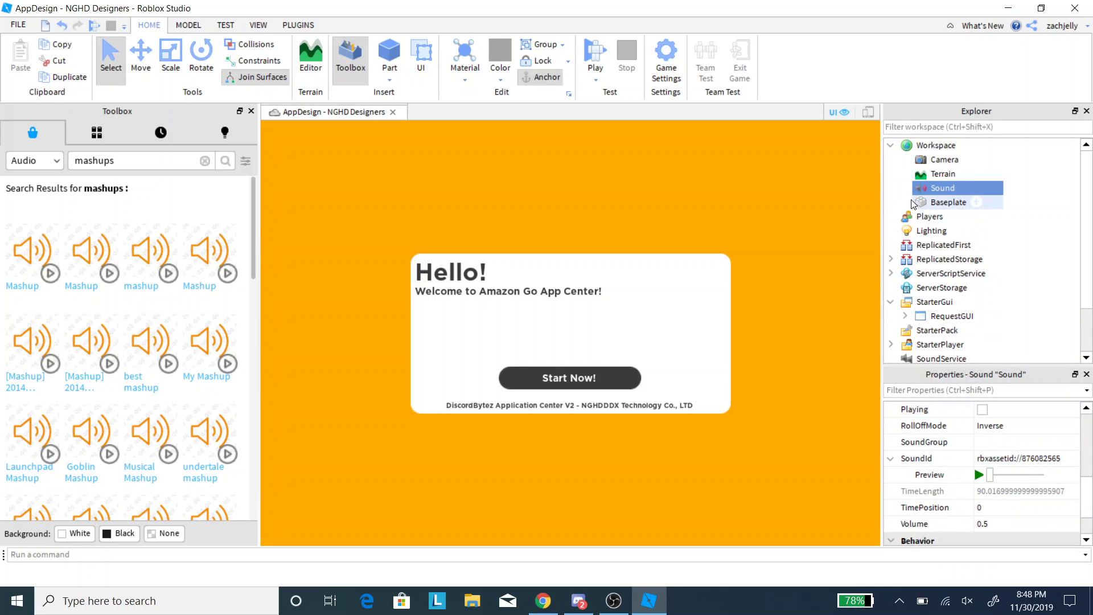
pyautogui.click(935, 246)
pyautogui.scroll(-2, 1002, 239)
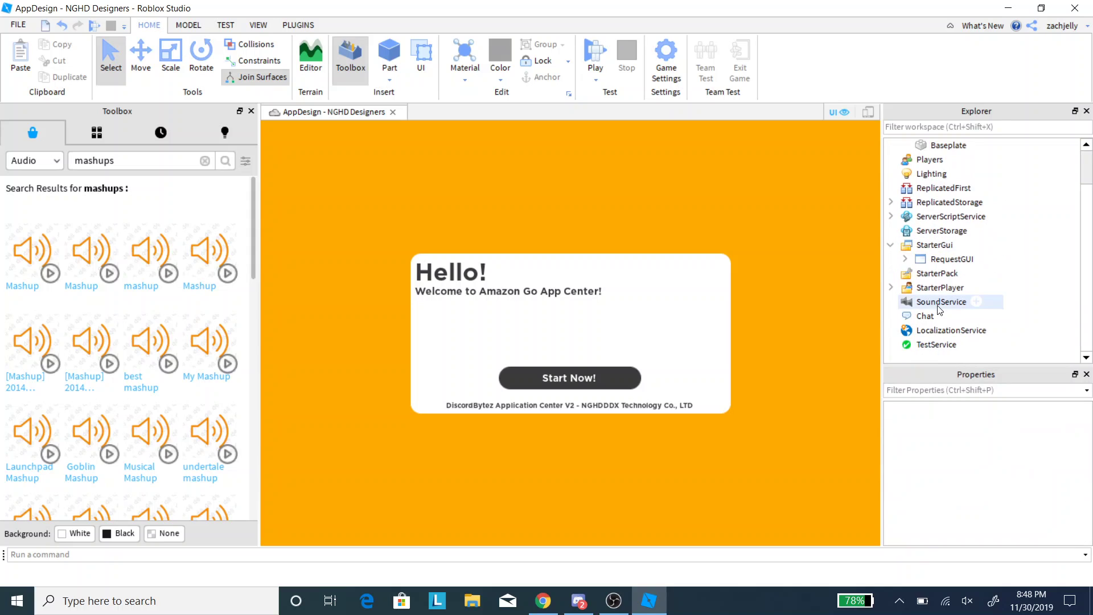
pyautogui.click(54, 159)
pyautogui.click(26, 180)
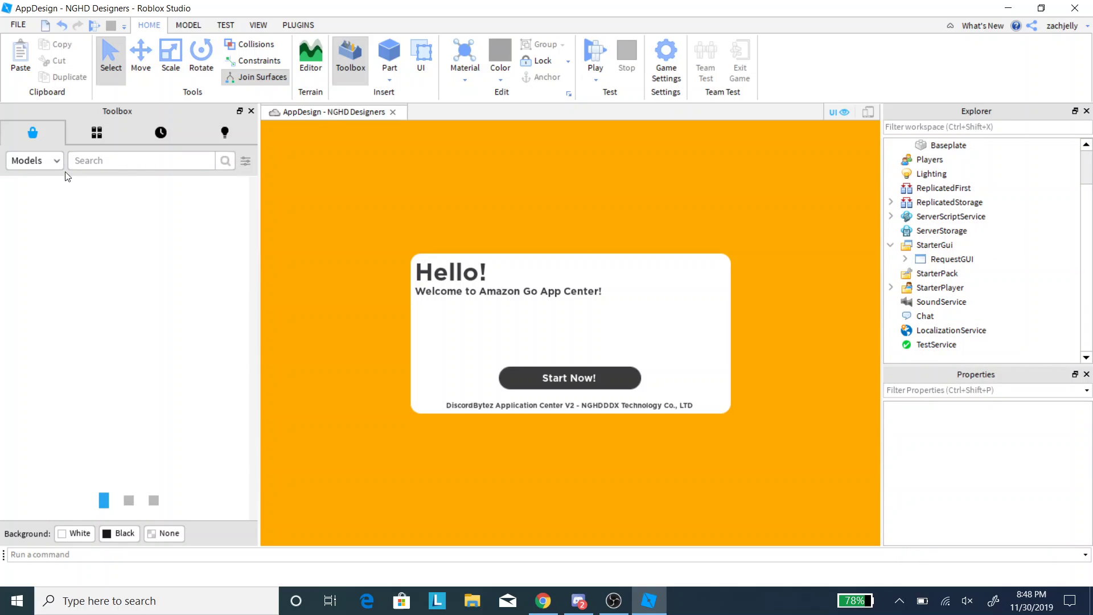
pyautogui.click(198, 163)
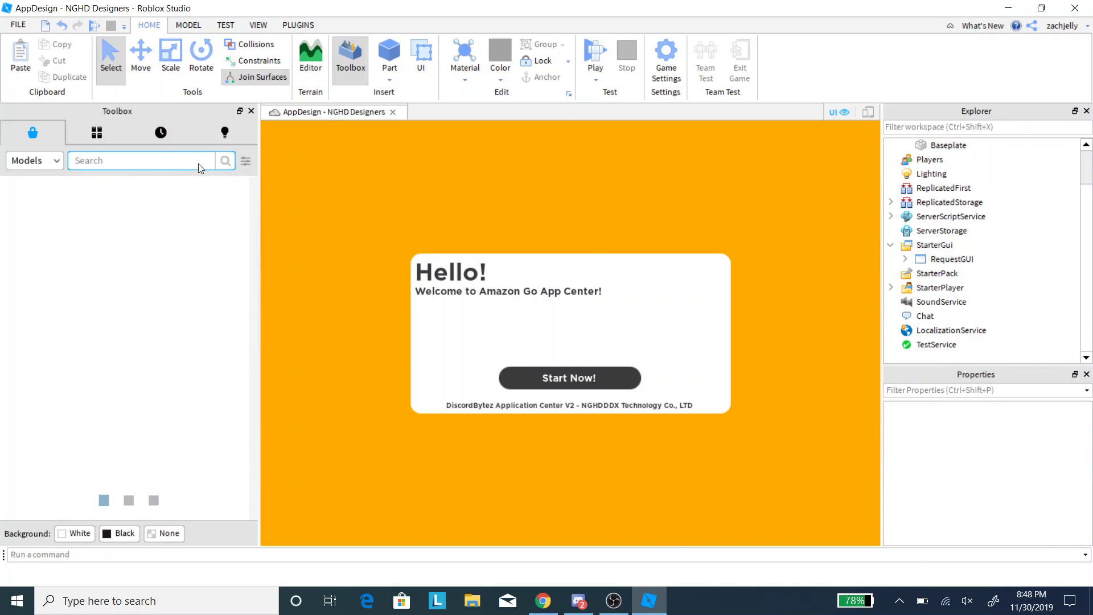
# Step: Publish the place over the group's Amazon Go Application Centre place
pyautogui.click(575, 598)
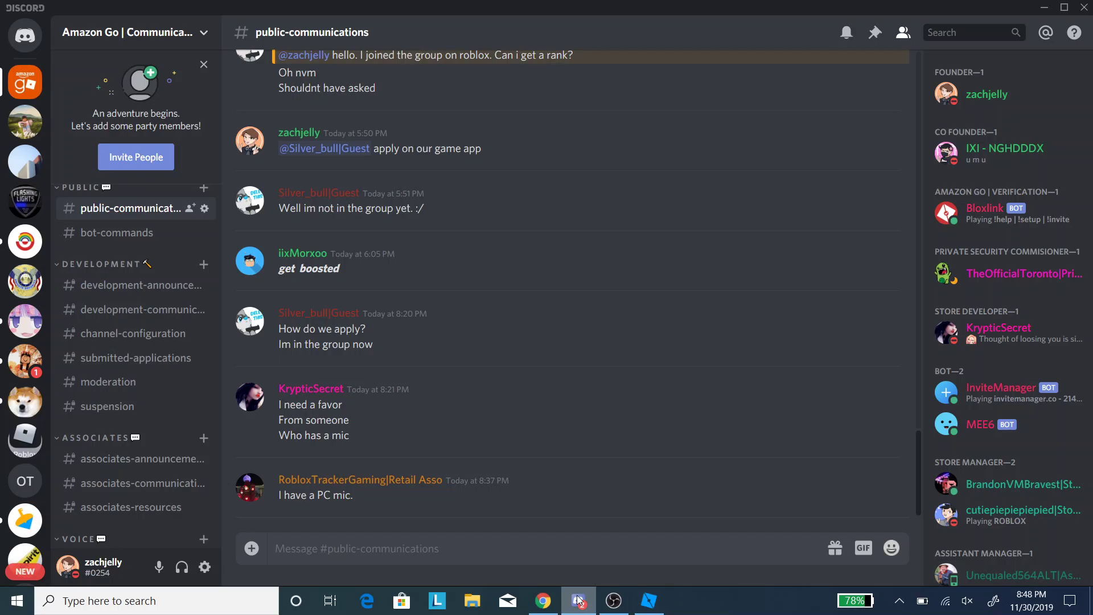
pyautogui.click(614, 600)
pyautogui.click(634, 608)
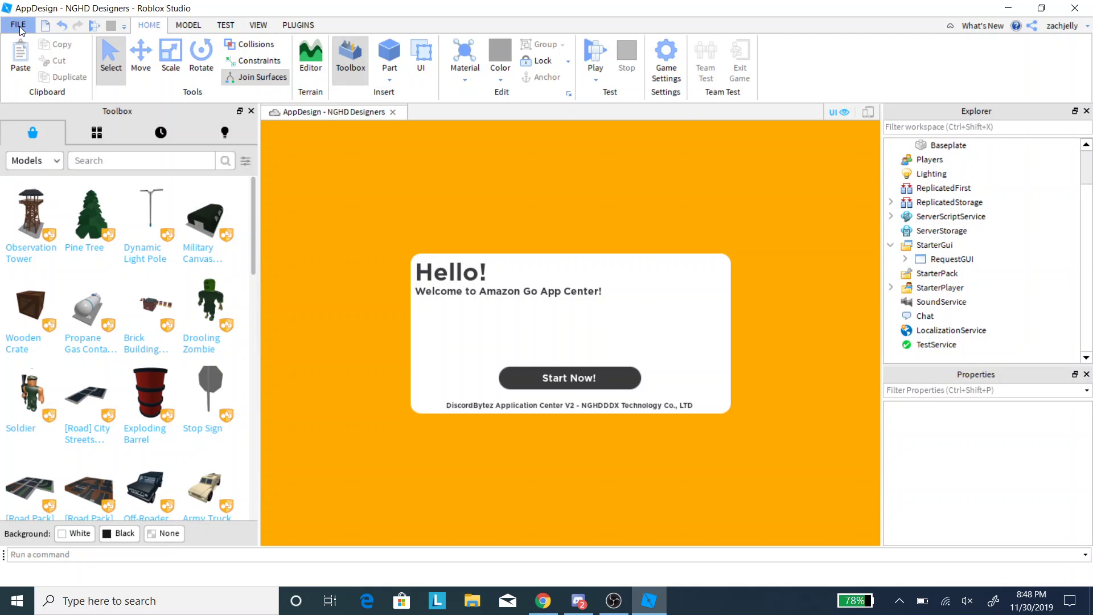
pyautogui.click(18, 25)
pyautogui.click(135, 187)
pyautogui.click(248, 141)
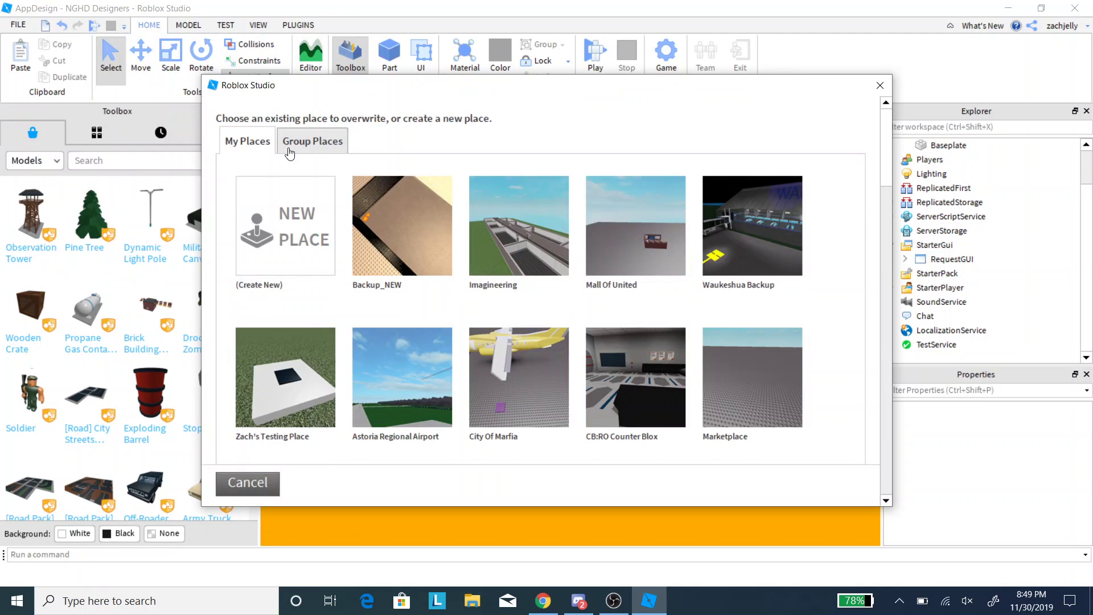
pyautogui.click(290, 149)
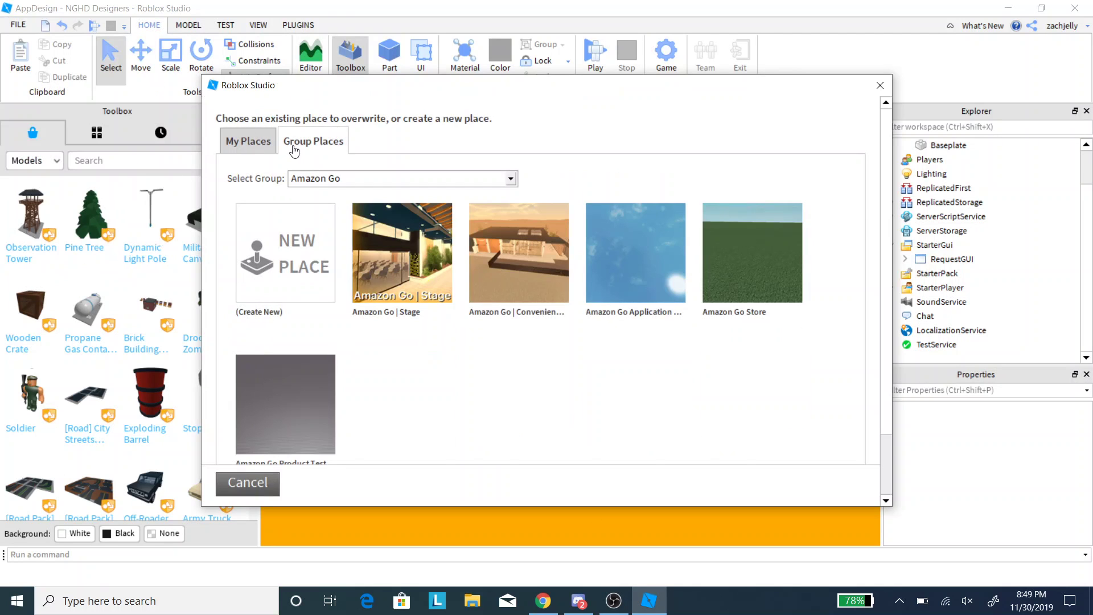
pyautogui.click(656, 266)
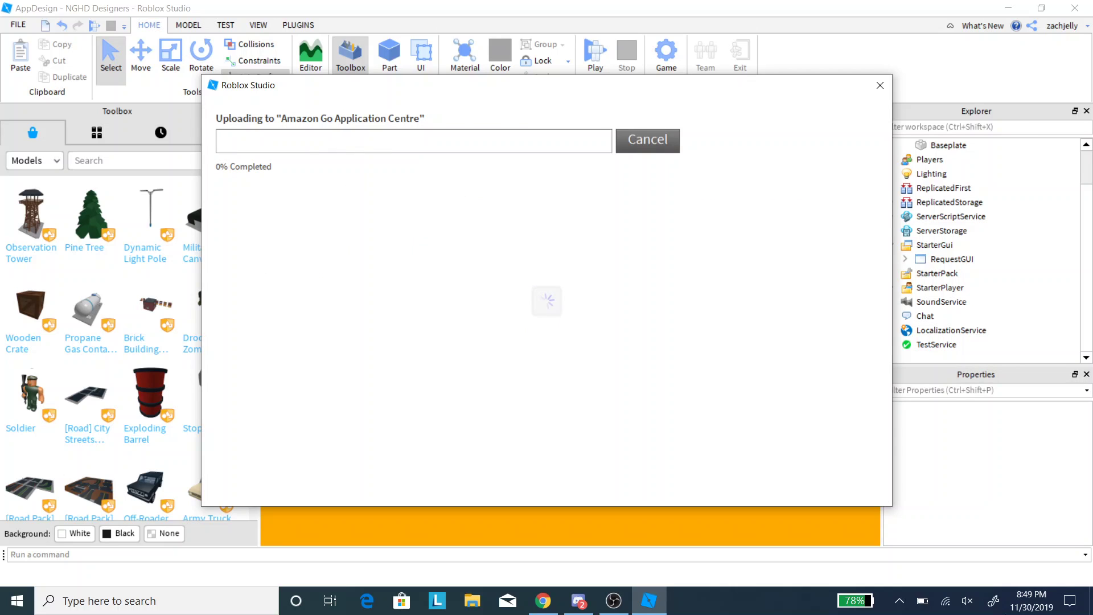
pyautogui.click(680, 141)
# Step: Check Game Settings Options and Avatar, then close Studio discarding local changes
pyautogui.click(654, 62)
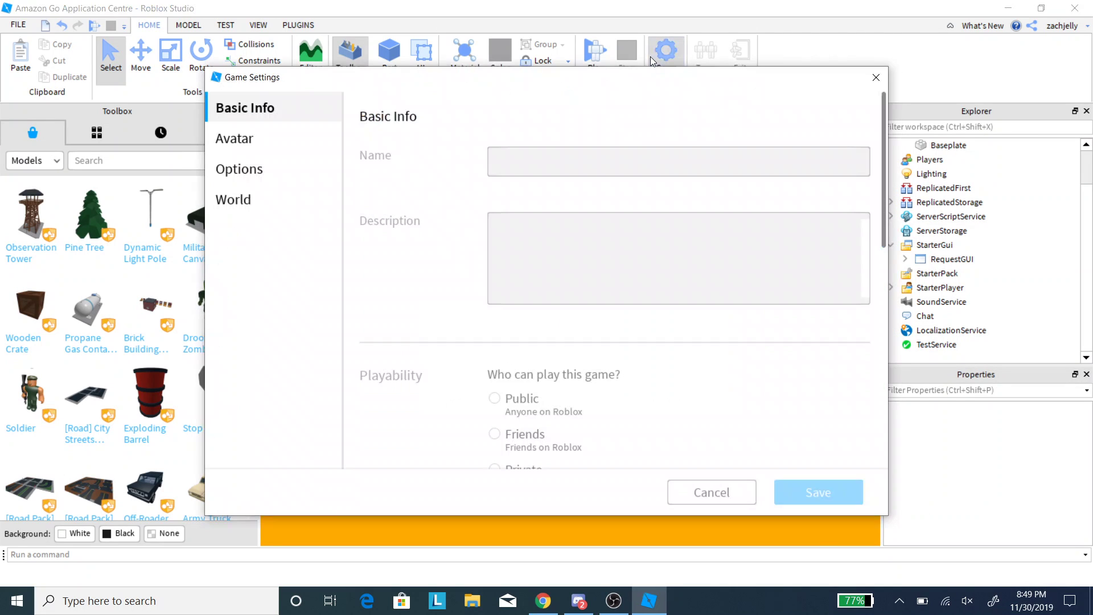
pyautogui.click(290, 169)
pyautogui.click(292, 147)
pyautogui.click(289, 171)
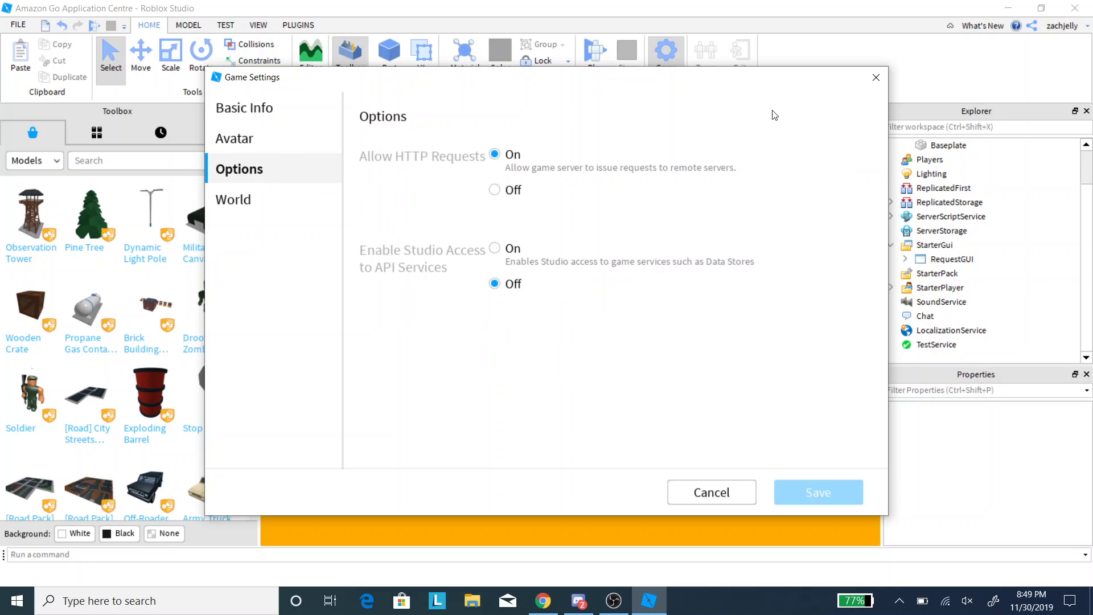
pyautogui.click(876, 77)
pyautogui.click(1074, 8)
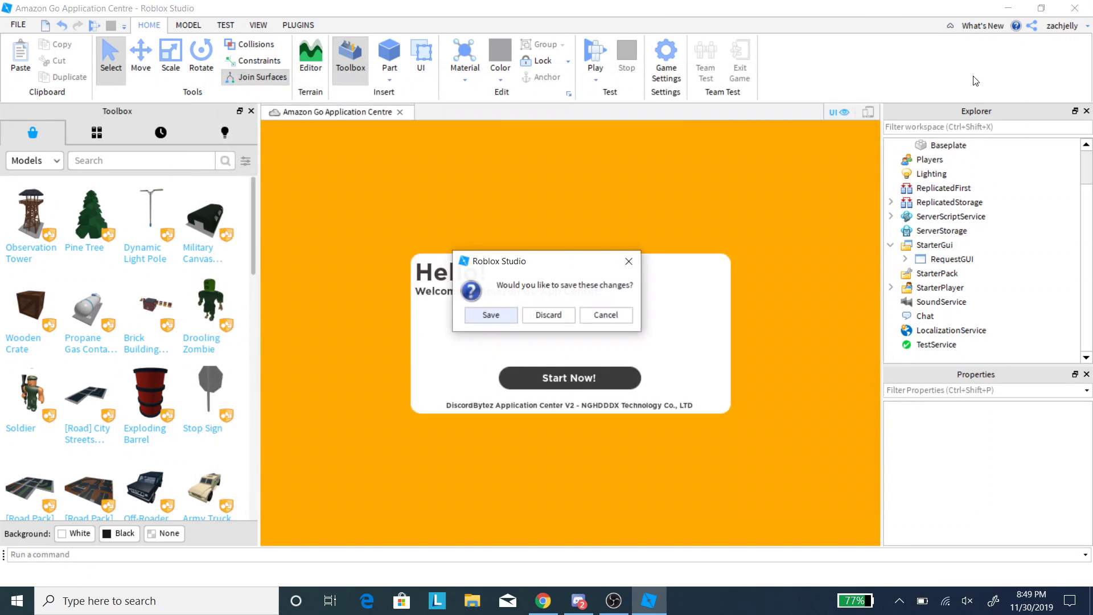
pyautogui.click(541, 314)
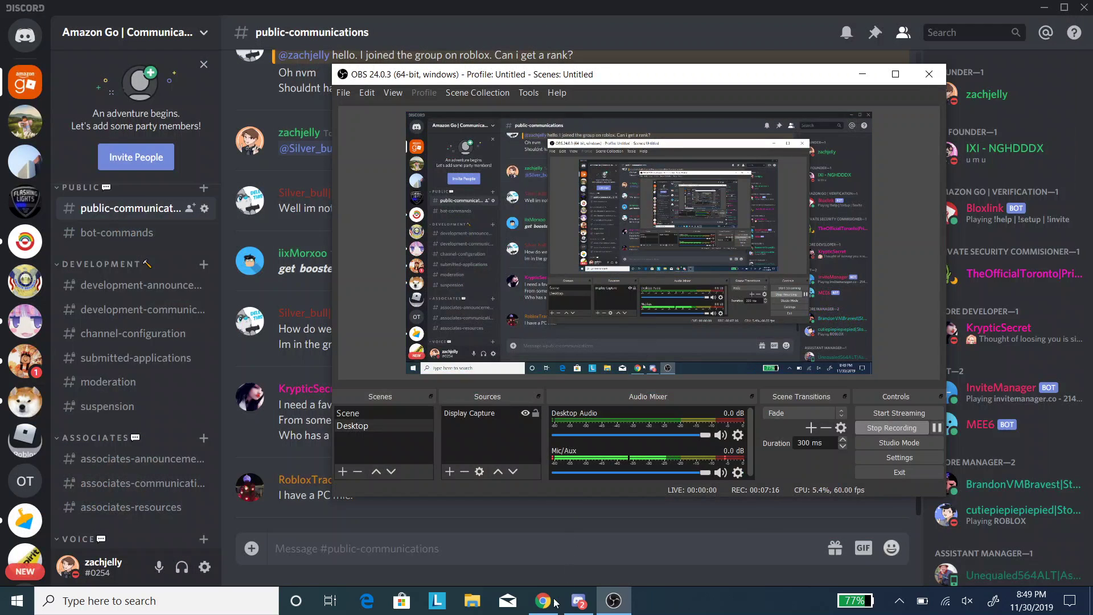
# Step: Launch the Amazon Go Application Centre game from the browser and start the application
pyautogui.click(555, 602)
pyautogui.click(706, 242)
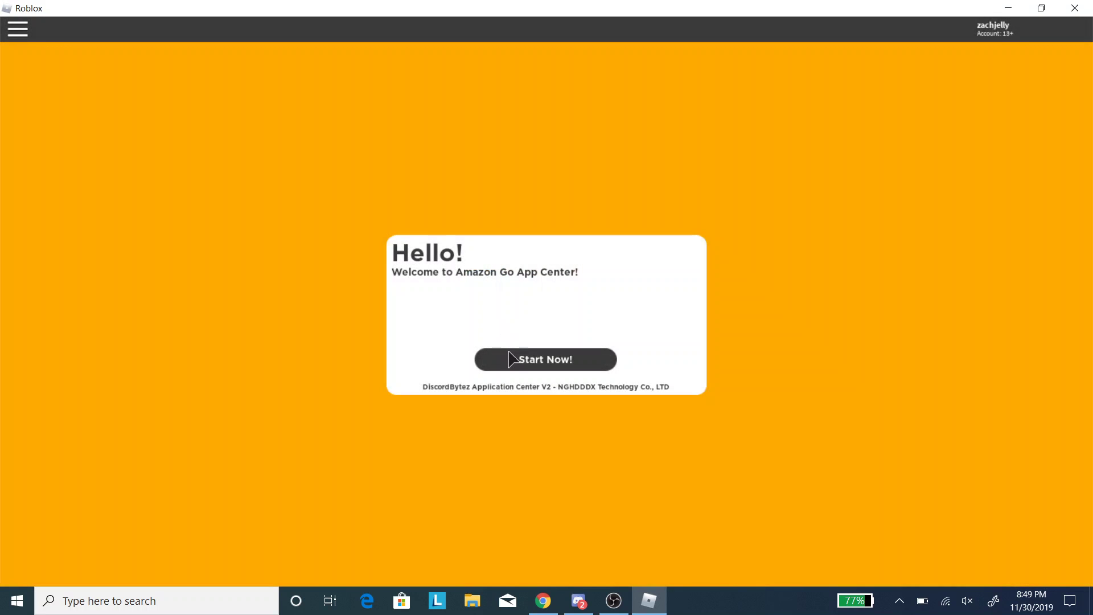
pyautogui.click(510, 360)
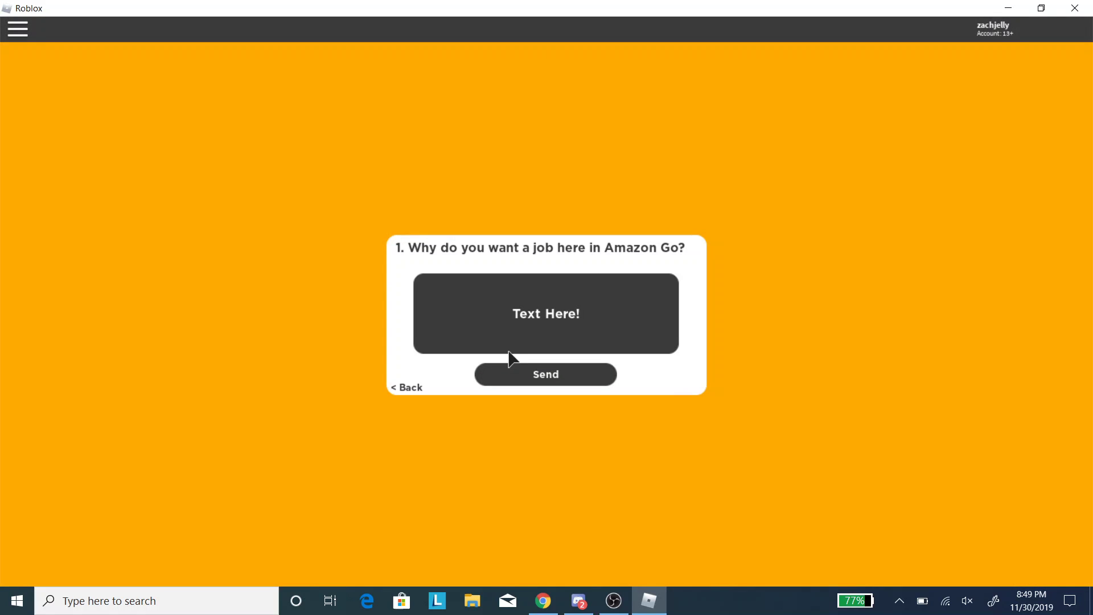
# Step: Answer the questions with 'Test' and 'e', sending each, until the thank-you screen appears
pyautogui.click(515, 326)
pyautogui.write('Test')
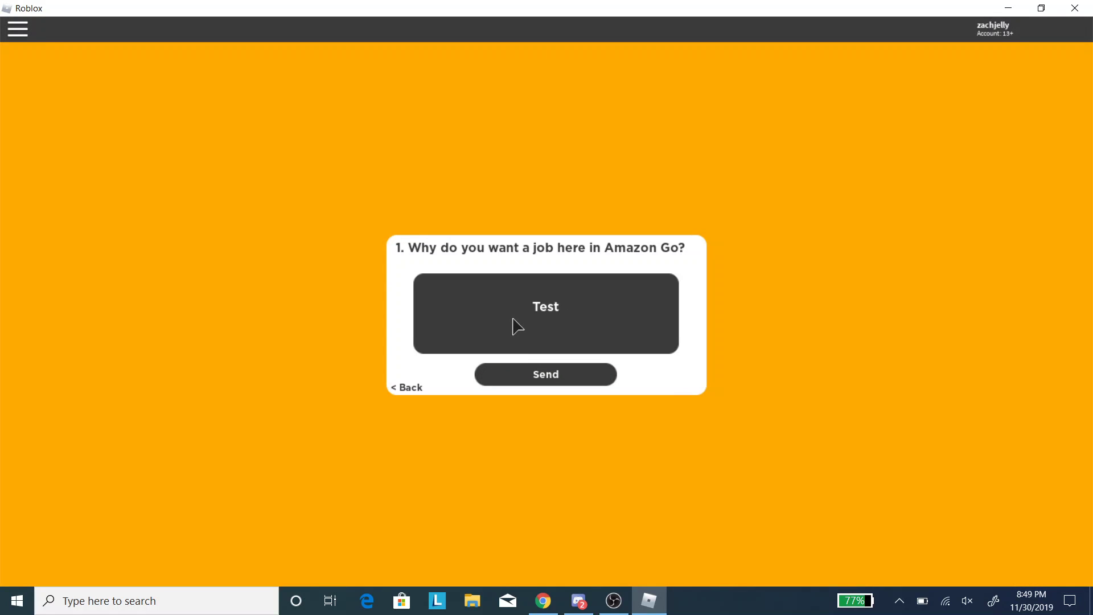
pyautogui.click(580, 377)
pyautogui.click(564, 341)
pyautogui.click(574, 377)
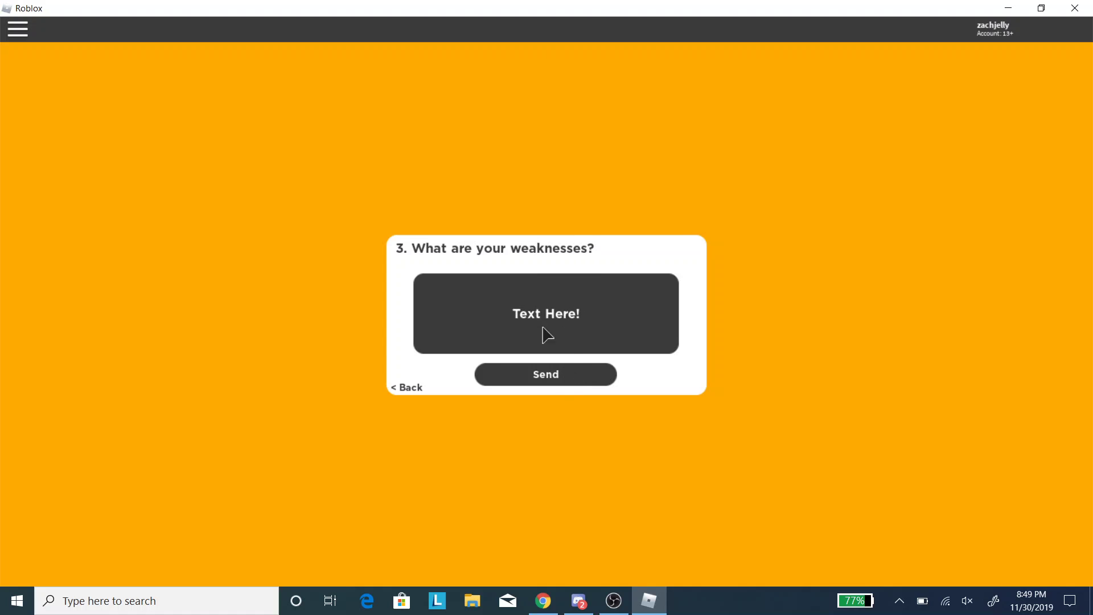
pyautogui.click(548, 335)
pyautogui.click(546, 374)
pyautogui.click(518, 303)
pyautogui.write('e')
pyautogui.click(525, 370)
pyautogui.click(527, 322)
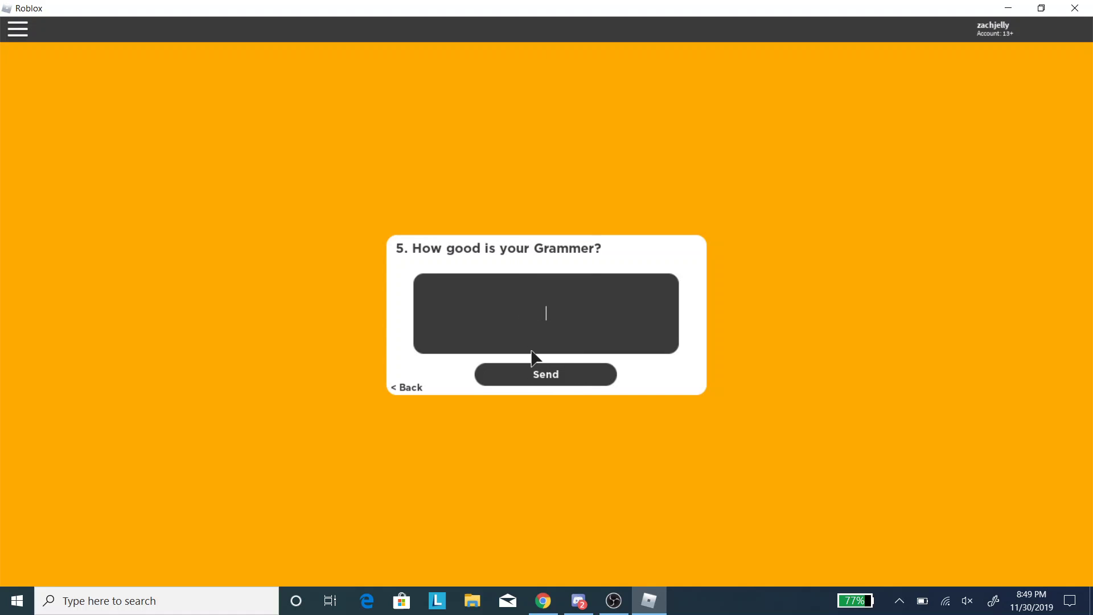
pyautogui.write('e')
pyautogui.click(576, 375)
pyautogui.click(573, 339)
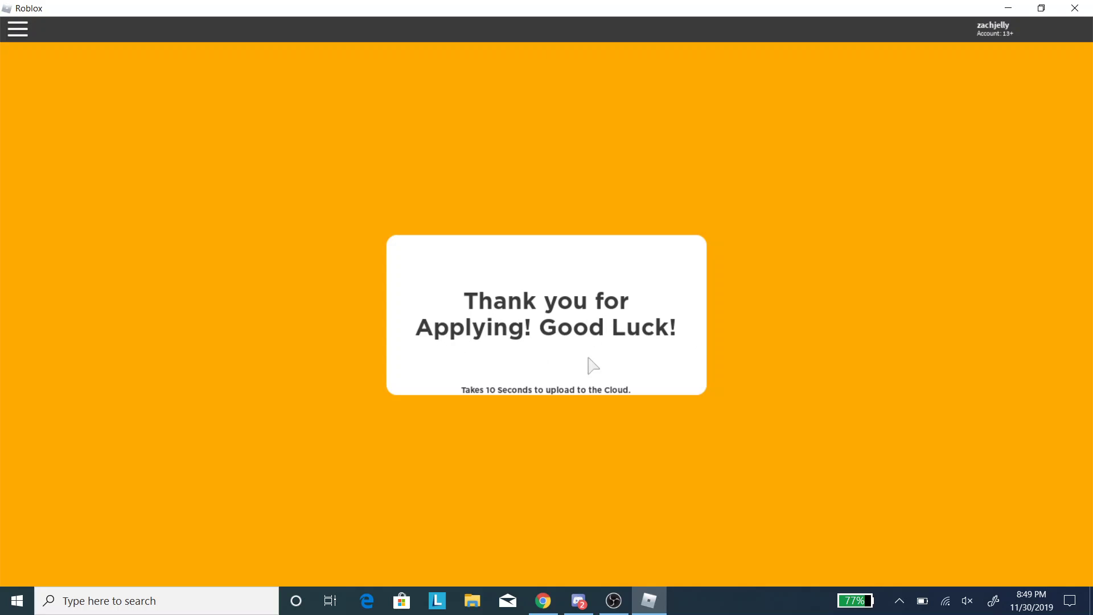
pyautogui.click(578, 600)
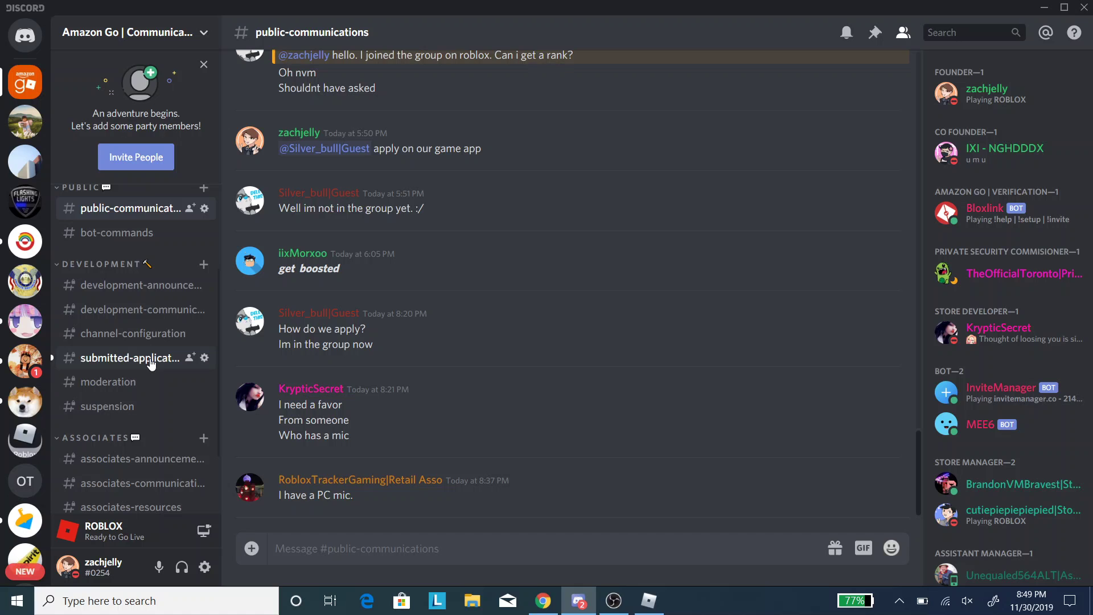
# Step: Open the submitted-applications channel in Discord and inspect the bot's answer posts
pyautogui.click(130, 358)
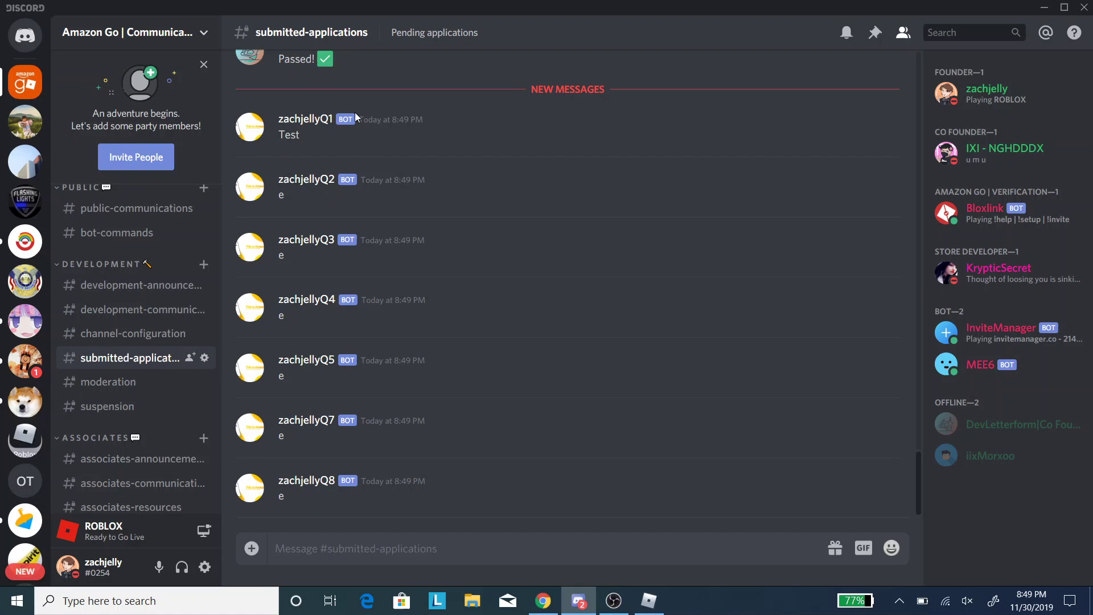
pyautogui.scroll(3, 342, 136)
pyautogui.scroll(-3, 309, 169)
pyautogui.click(309, 126)
pyautogui.click(308, 126)
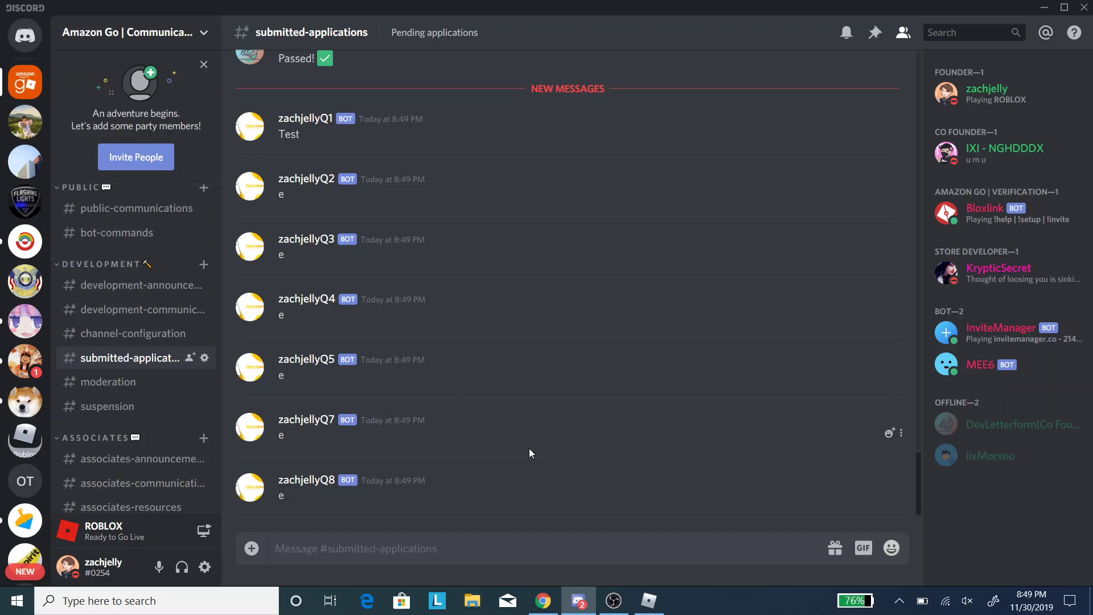
# Step: Close the Roblox game window with Alt+F4 and switch between OBS and Discord
pyautogui.click(649, 600)
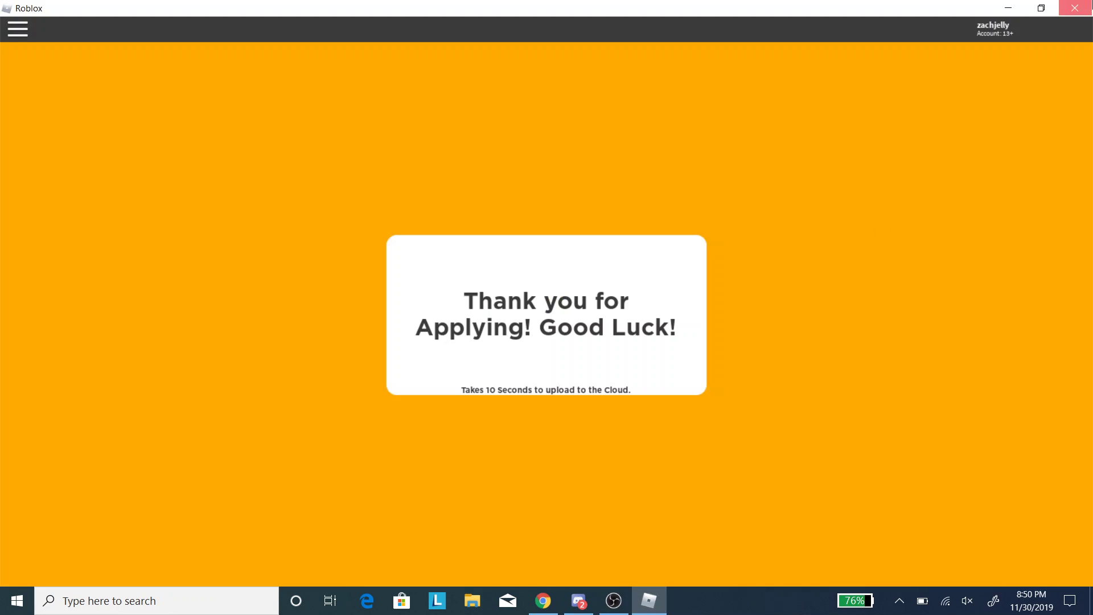
pyautogui.hotkey('alt', 'F4')
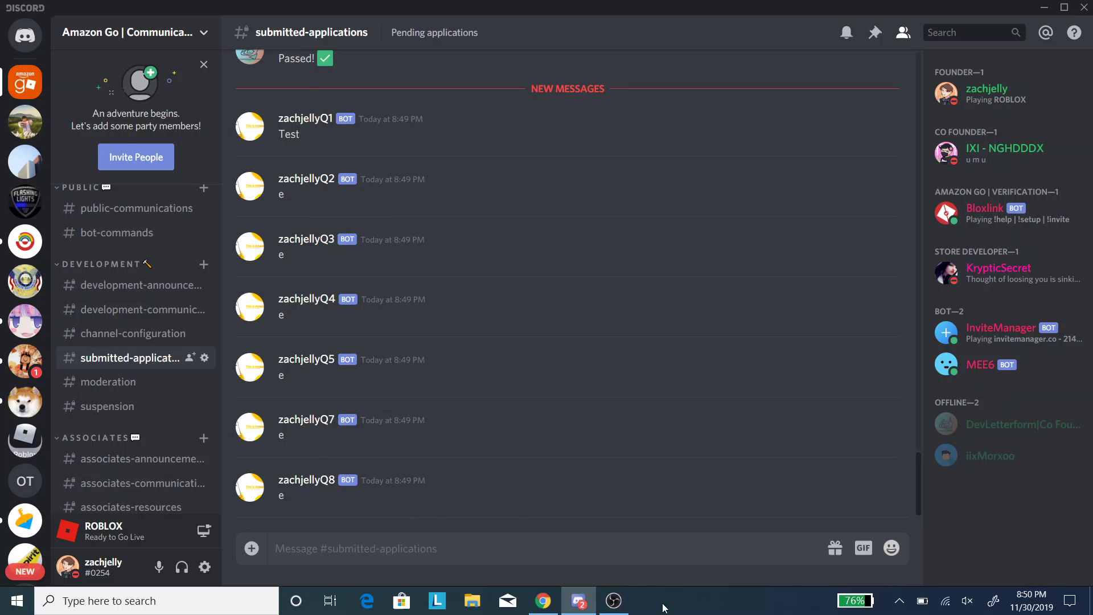
pyautogui.click(613, 603)
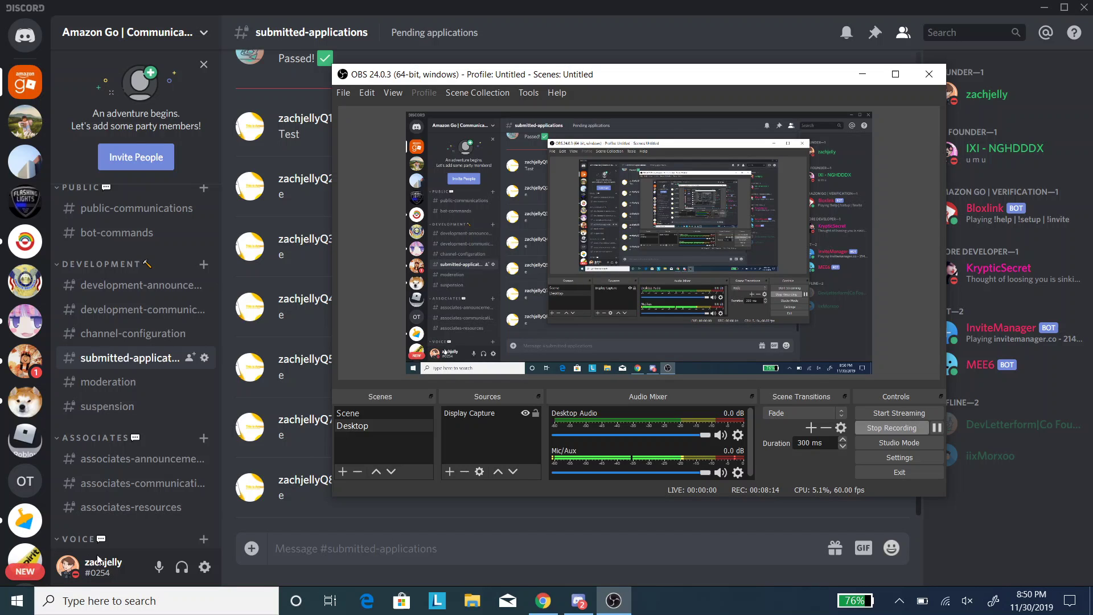
pyautogui.click(442, 539)
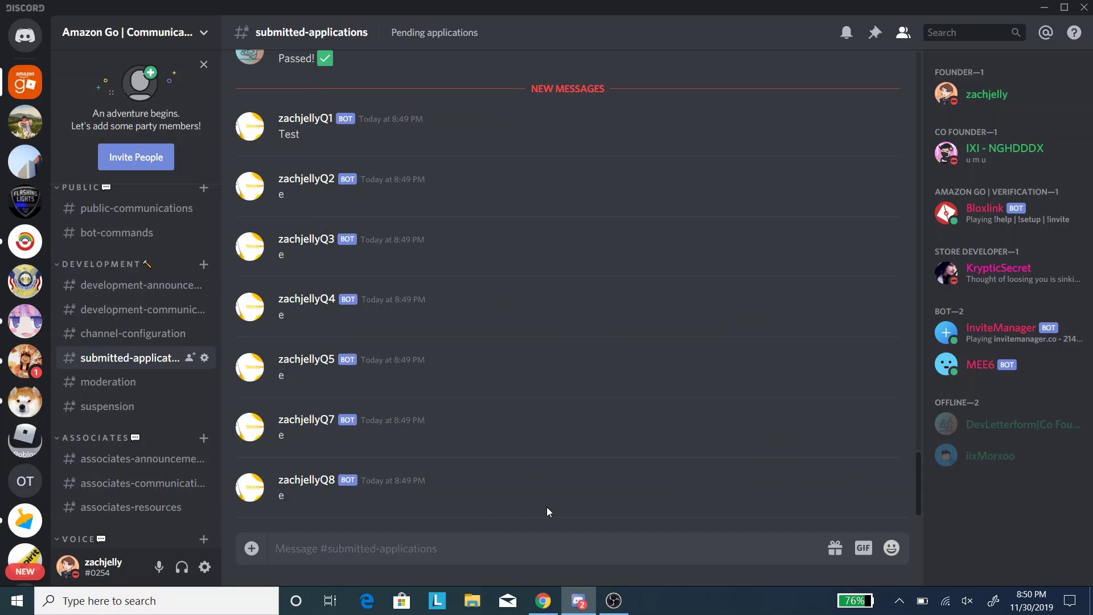
pyautogui.click(620, 609)
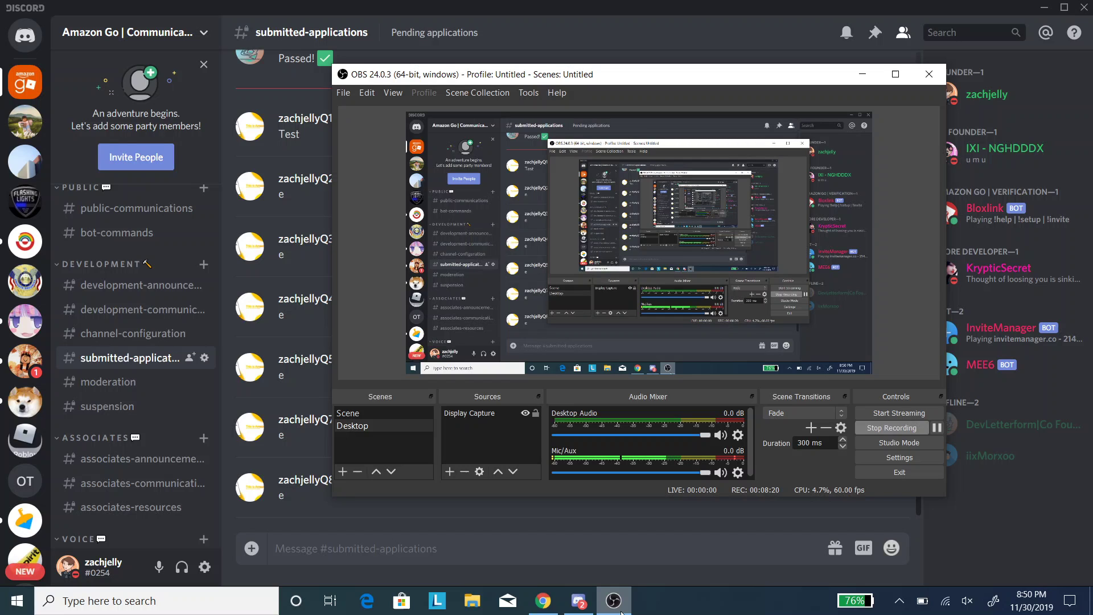
pyautogui.click(621, 597)
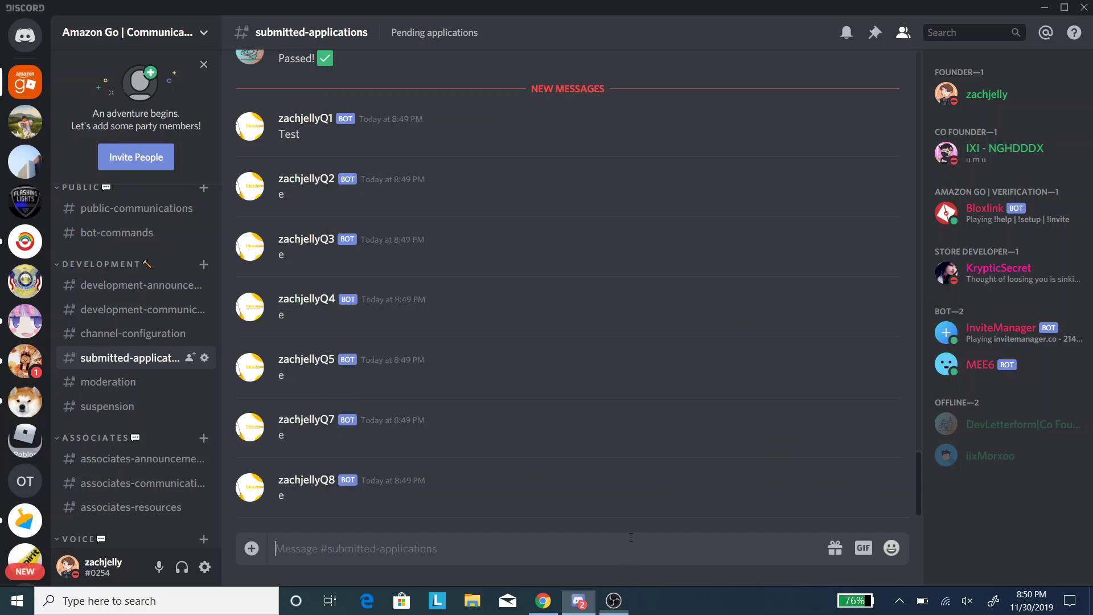
pyautogui.click(626, 604)
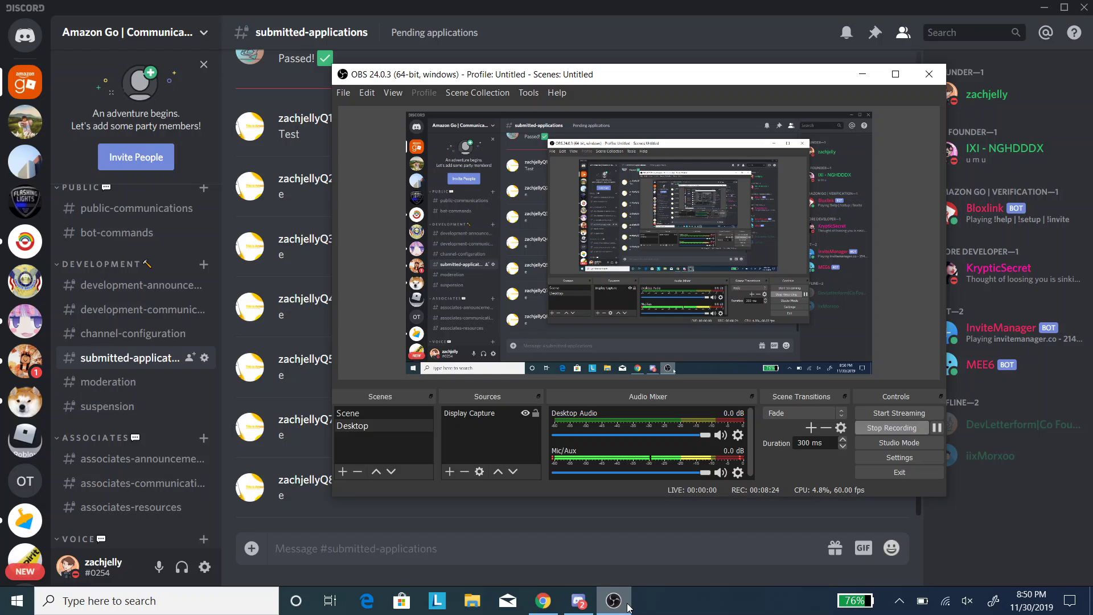